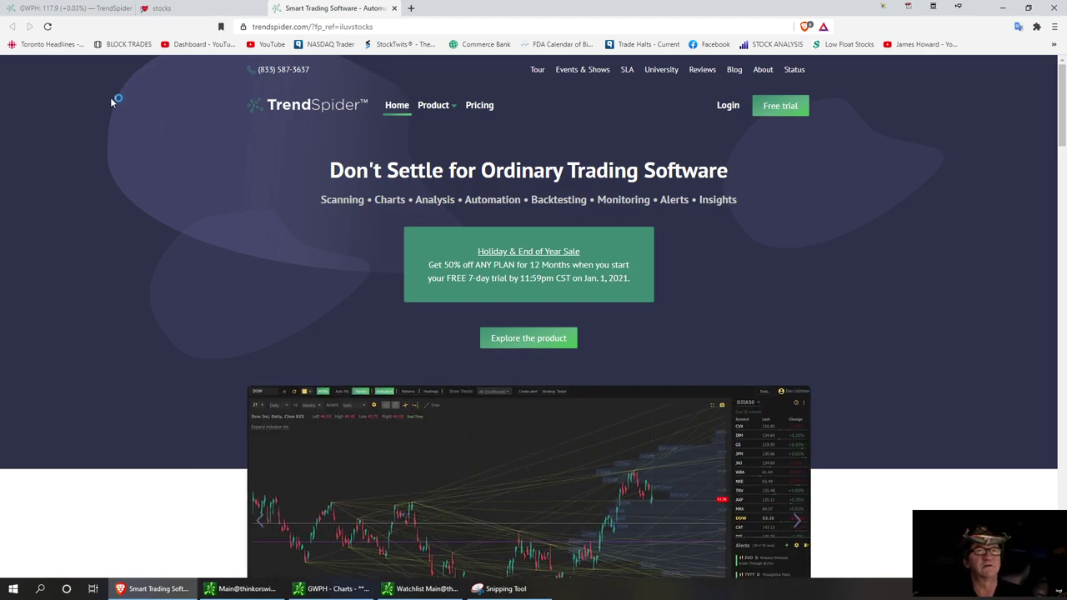
Step: On the GWPH chart, draw horizontal price lines at about 115.29, 123.30 and 119.17 over the December candles
{"action": "left_click", "coordinate": [72, 10]}
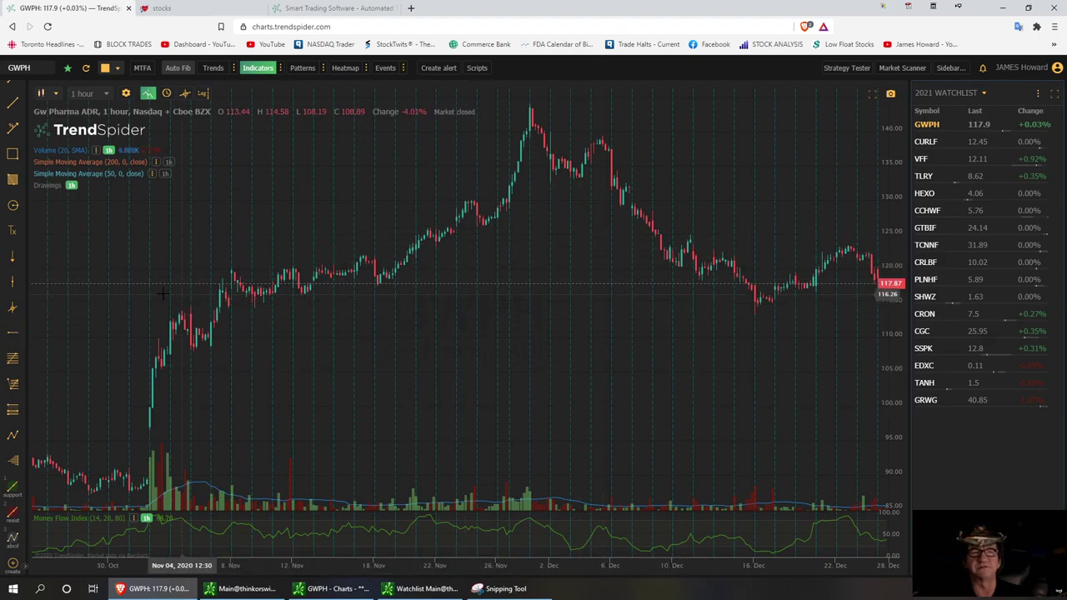
{"action": "left_click", "coordinate": [13, 336]}
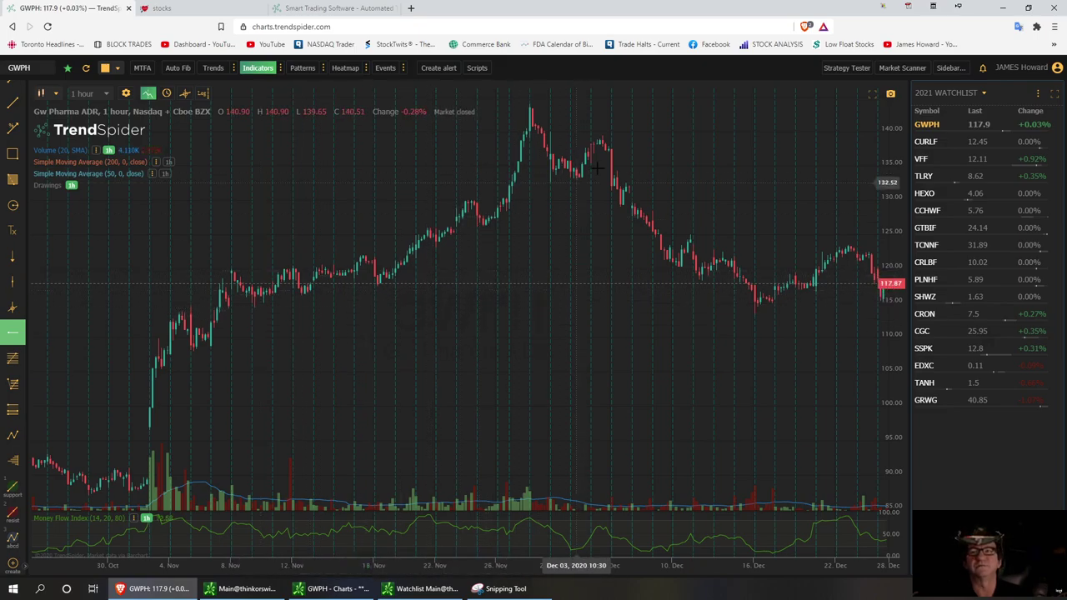
{"action": "left_click", "coordinate": [671, 301]}
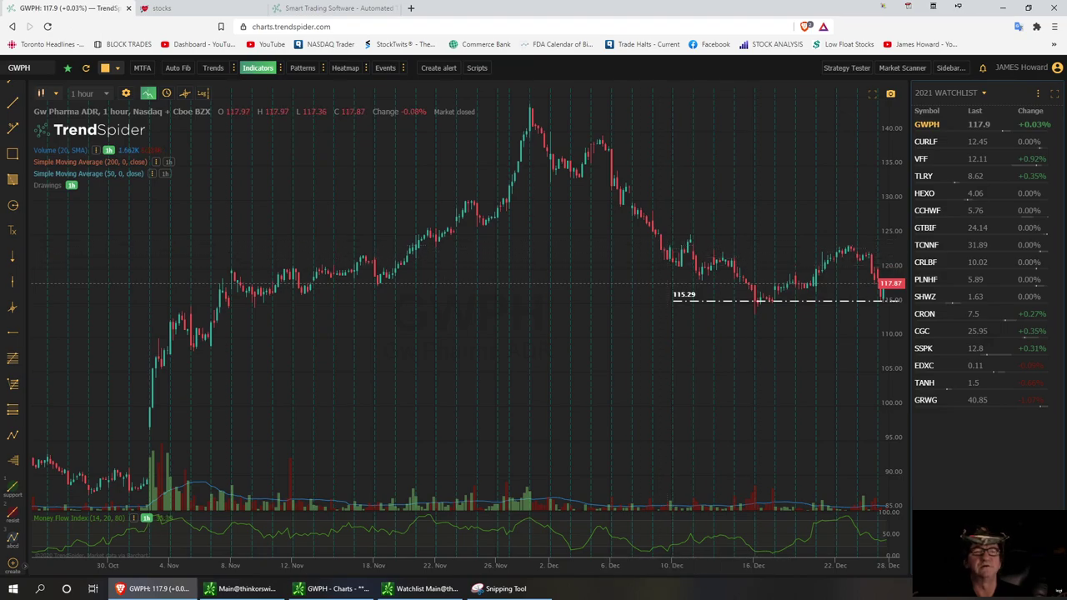
{"action": "left_click", "coordinate": [18, 337]}
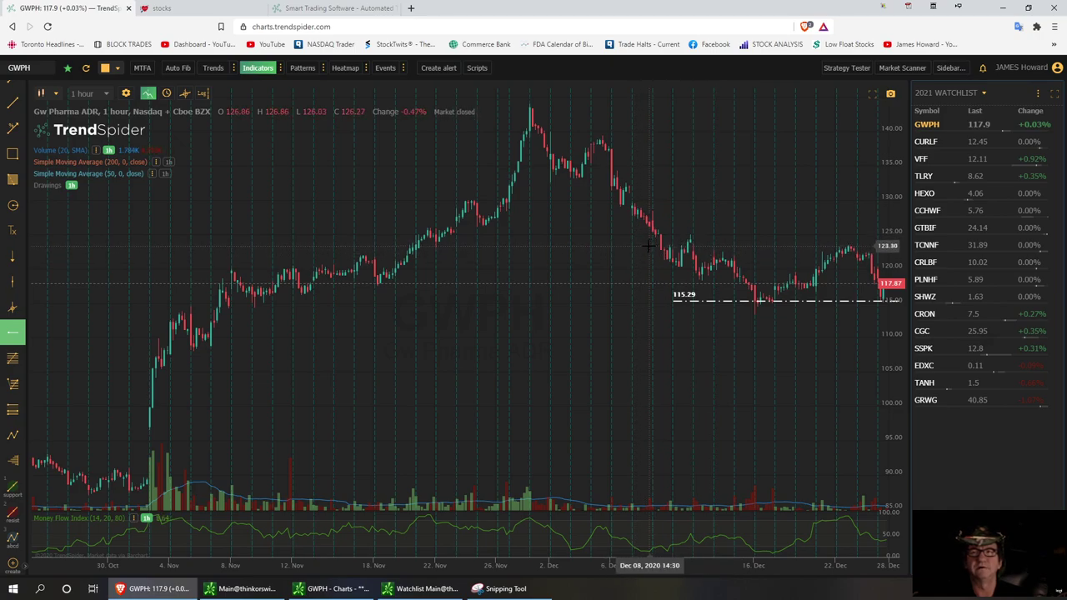
{"action": "left_click", "coordinate": [647, 245]}
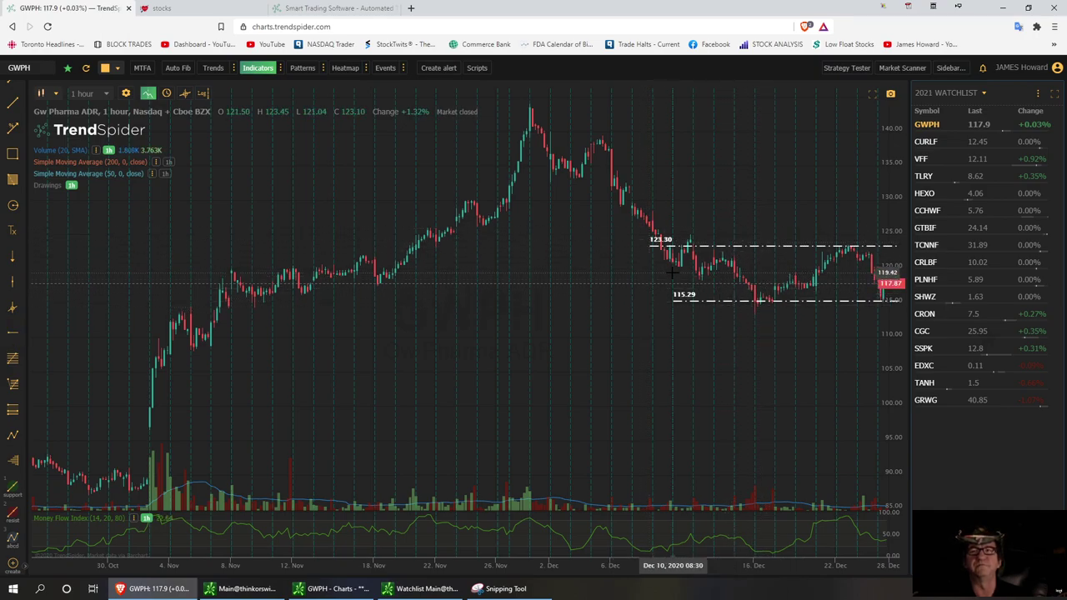
{"action": "left_click", "coordinate": [16, 337]}
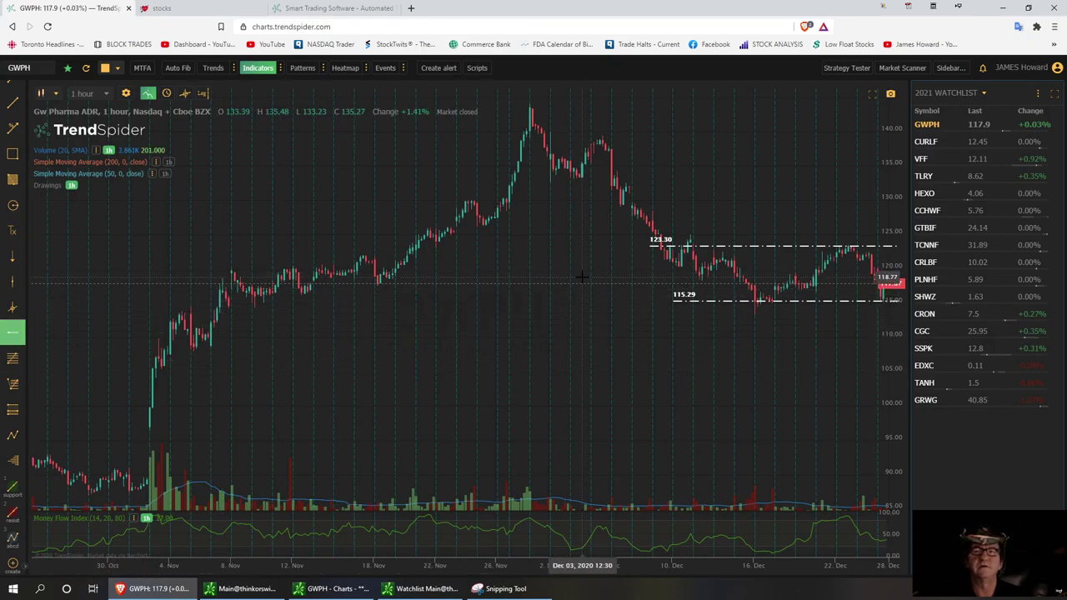
{"action": "left_click", "coordinate": [656, 273]}
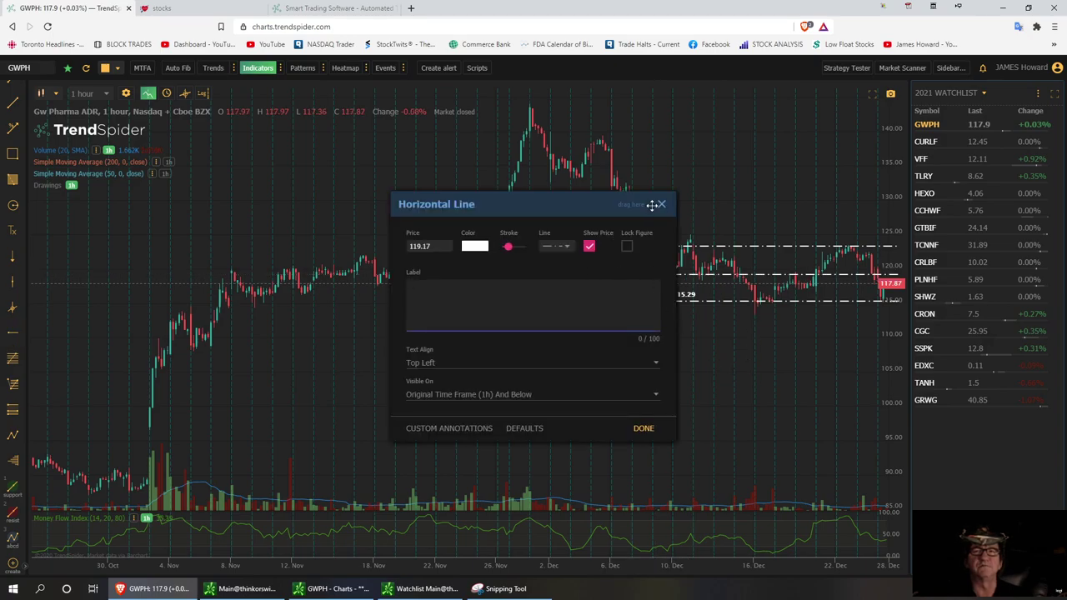
{"action": "left_click", "coordinate": [662, 205]}
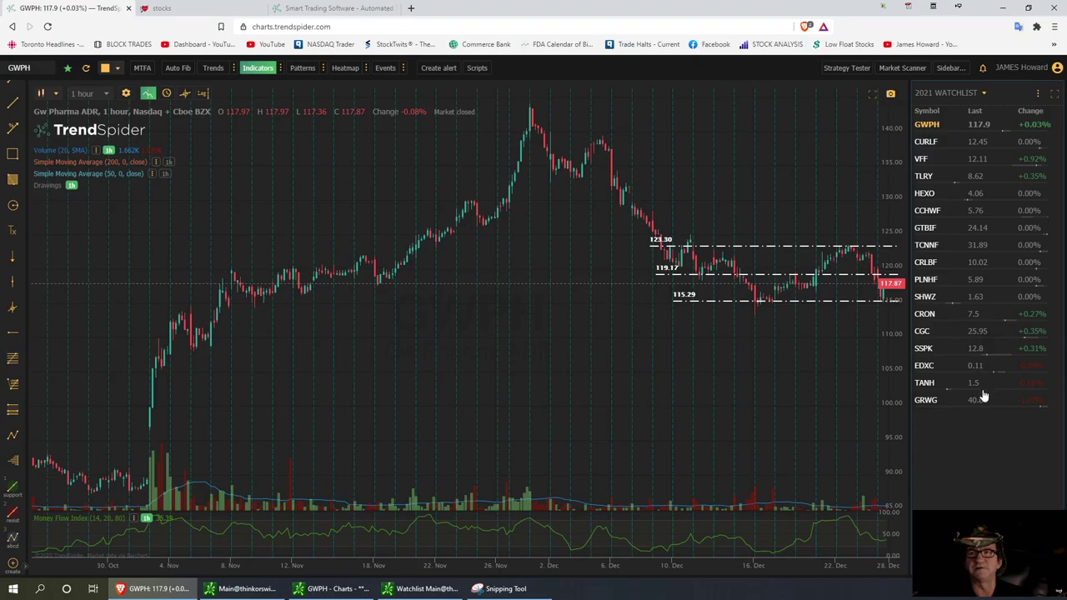
Step: Choose the 2021 WATCHLIST list and load the CURLF chart from it
{"action": "left_click", "coordinate": [984, 94]}
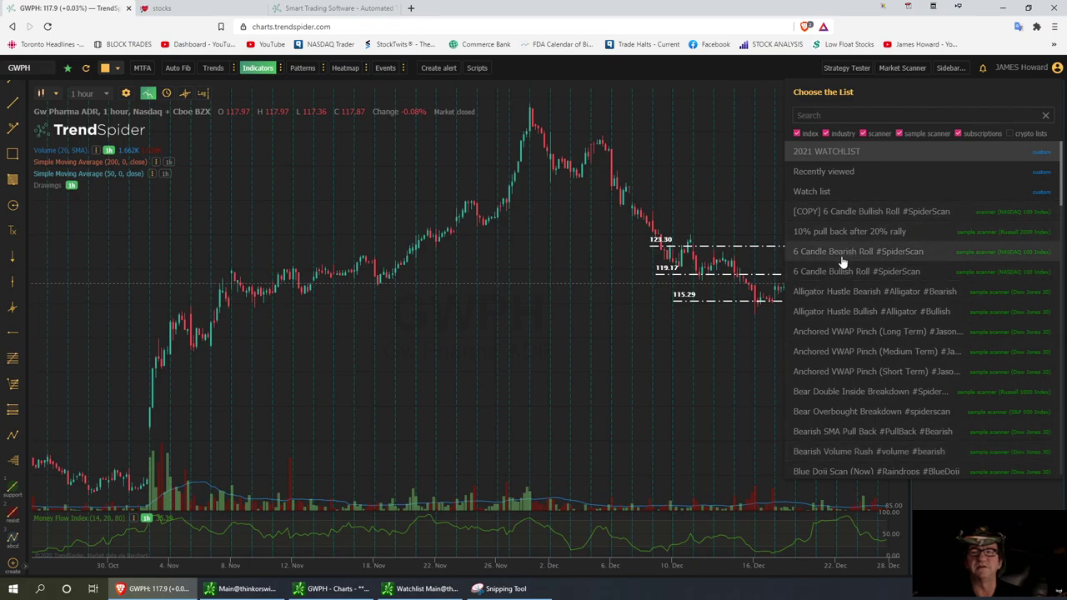
{"action": "left_click", "coordinate": [825, 152]}
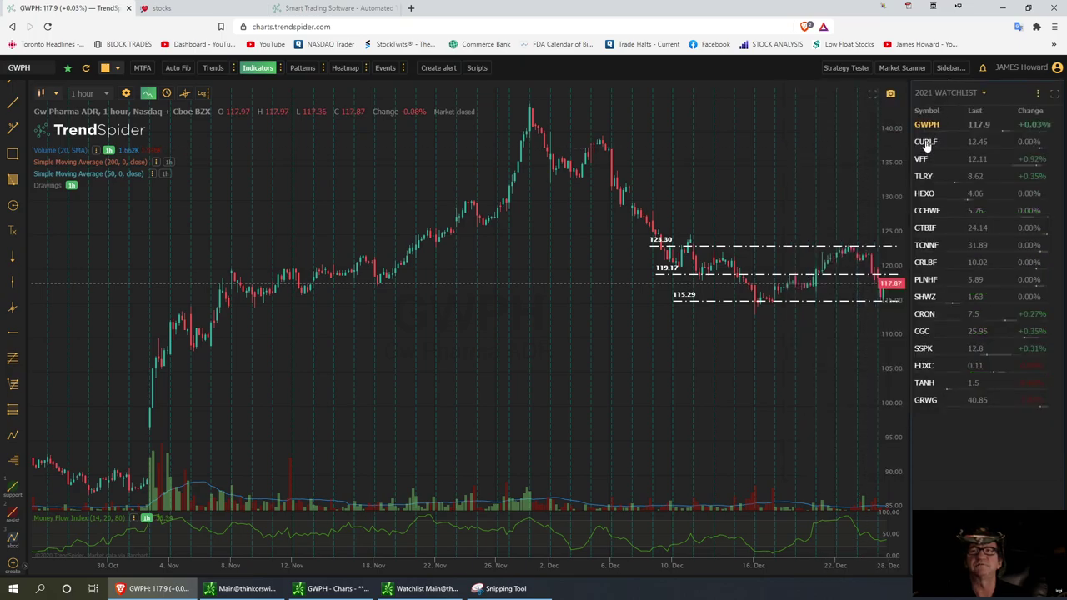
{"action": "left_click", "coordinate": [925, 142]}
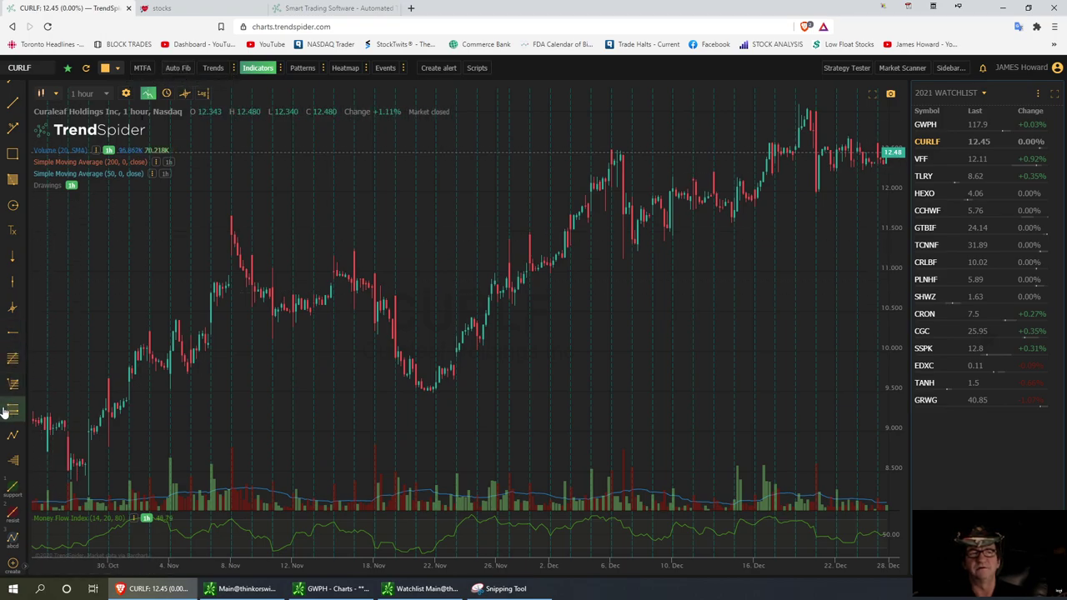
Step: Try a Fib Sequence on CURLF from the December high of about 13.04 to the October low of about 8.50, and remove it
{"action": "left_click", "coordinate": [12, 358]}
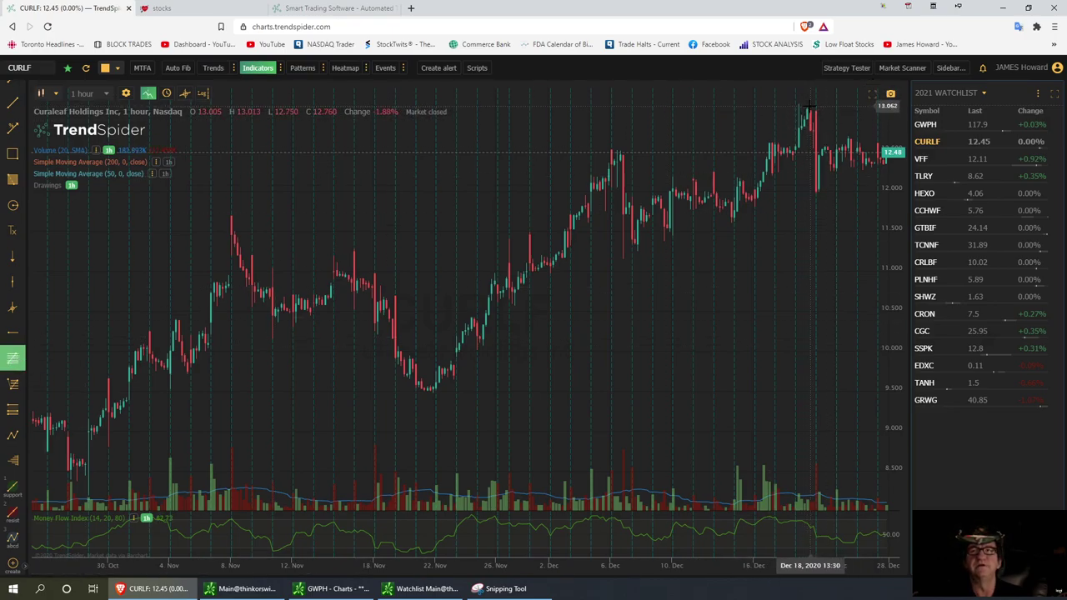
{"action": "mouse_move", "coordinate": [804, 106]}
{"action": "left_mouse_down"}
{"action": "mouse_move", "coordinate": [409, 345]}
{"action": "mouse_move", "coordinate": [296, 439]}
{"action": "mouse_move", "coordinate": [133, 476]}
{"action": "mouse_move", "coordinate": [69, 466]}
{"action": "left_mouse_up"}
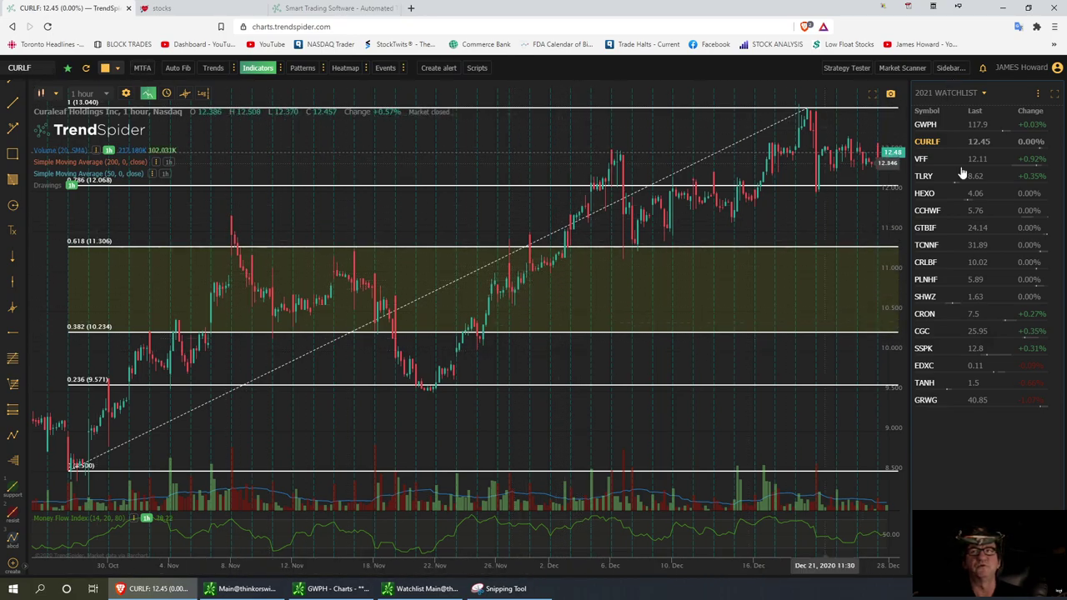
{"action": "right_click", "coordinate": [616, 106]}
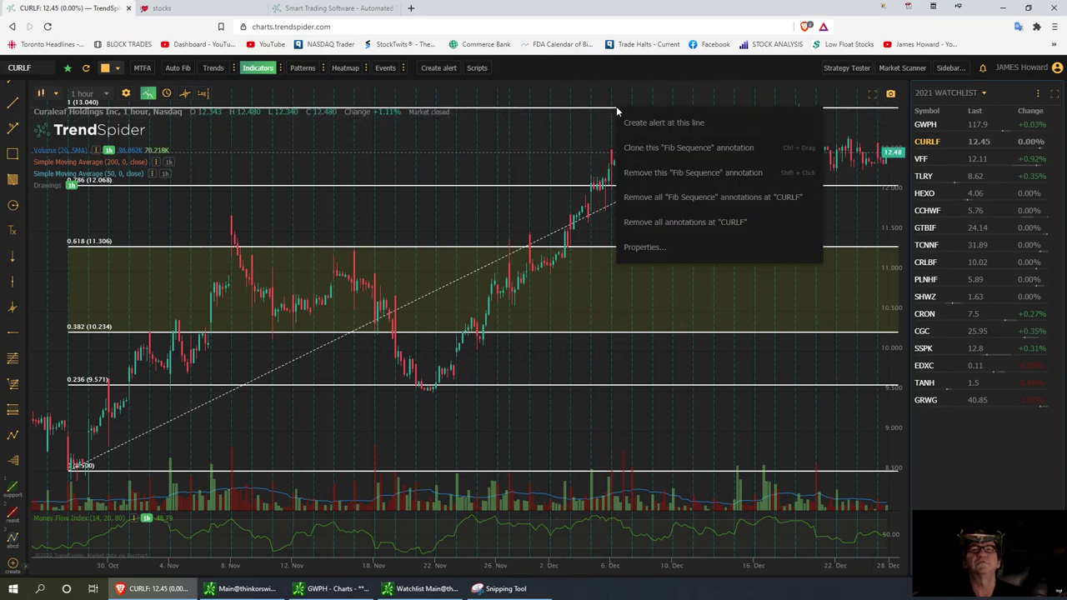
{"action": "left_click", "coordinate": [648, 176]}
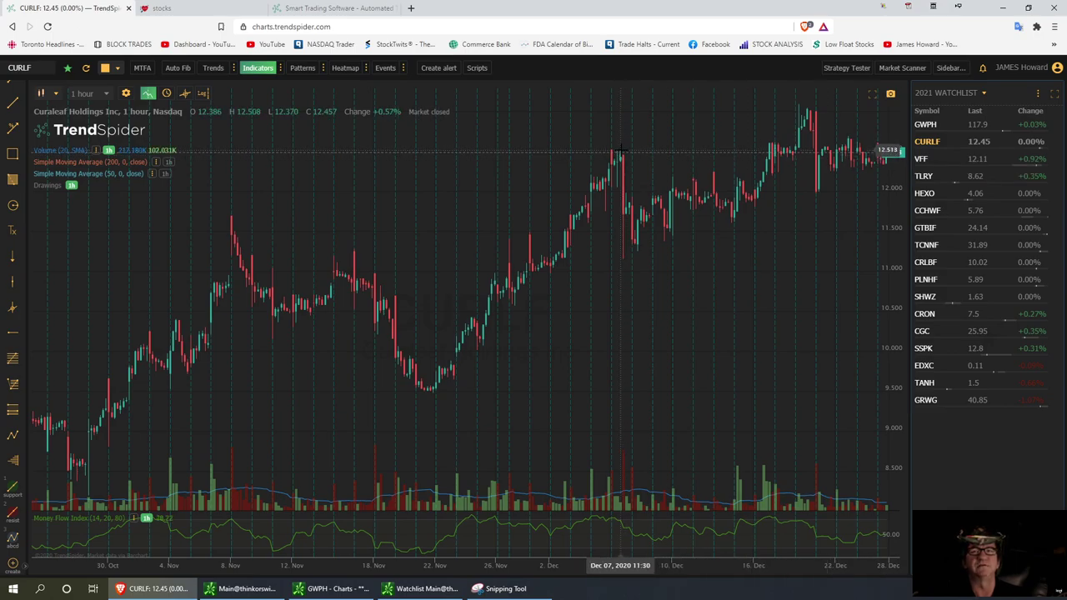
Step: Draw horizontal lines on CURLF at the recent December low of about 11.999 and high of about 13.006
{"action": "left_click", "coordinate": [12, 331]}
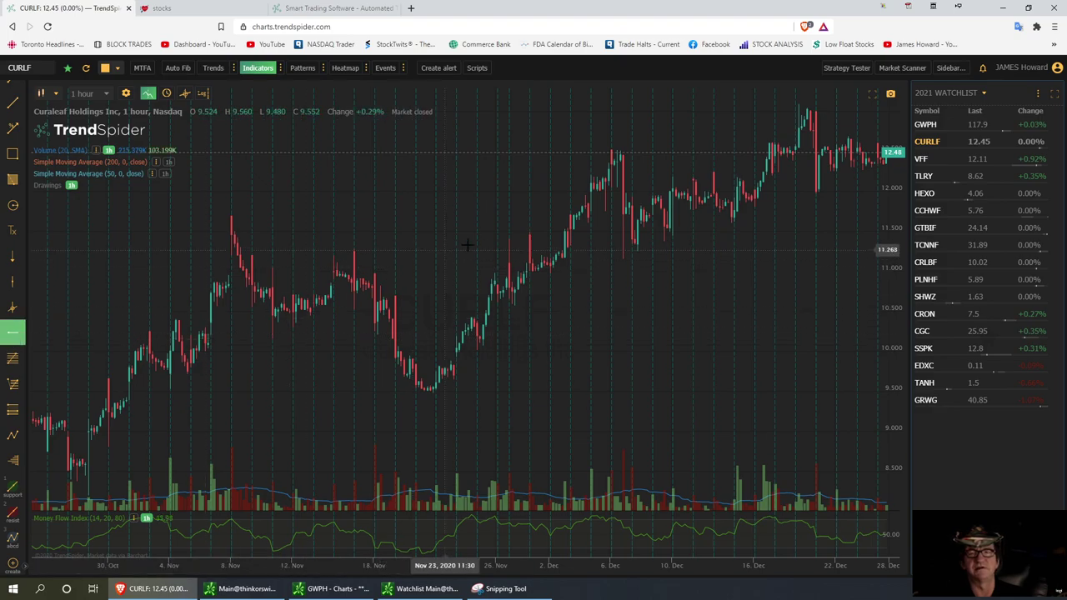
{"action": "left_click", "coordinate": [783, 191]}
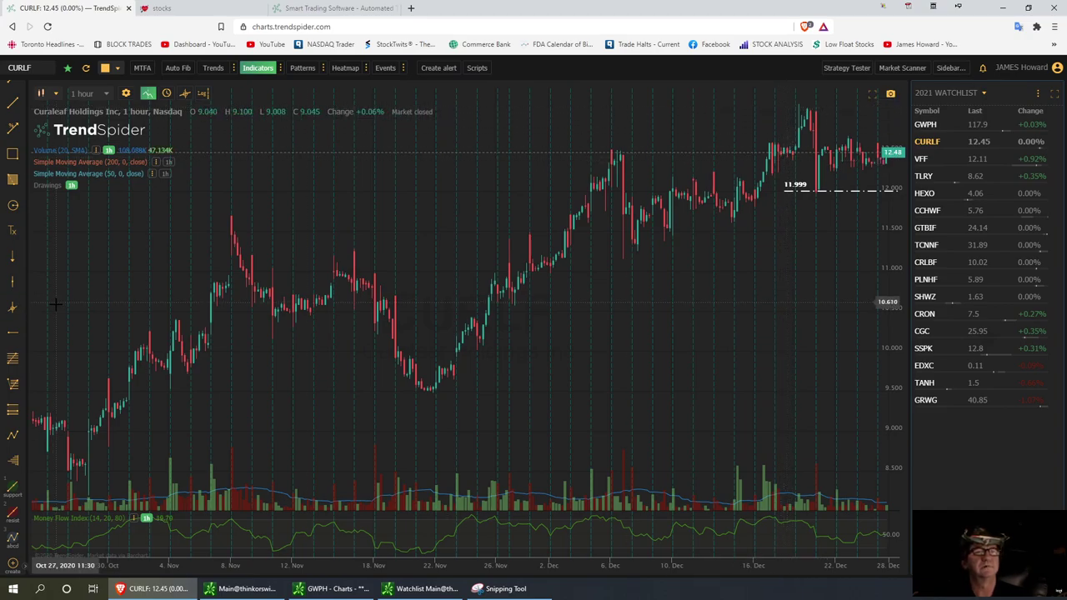
{"action": "left_click", "coordinate": [13, 335]}
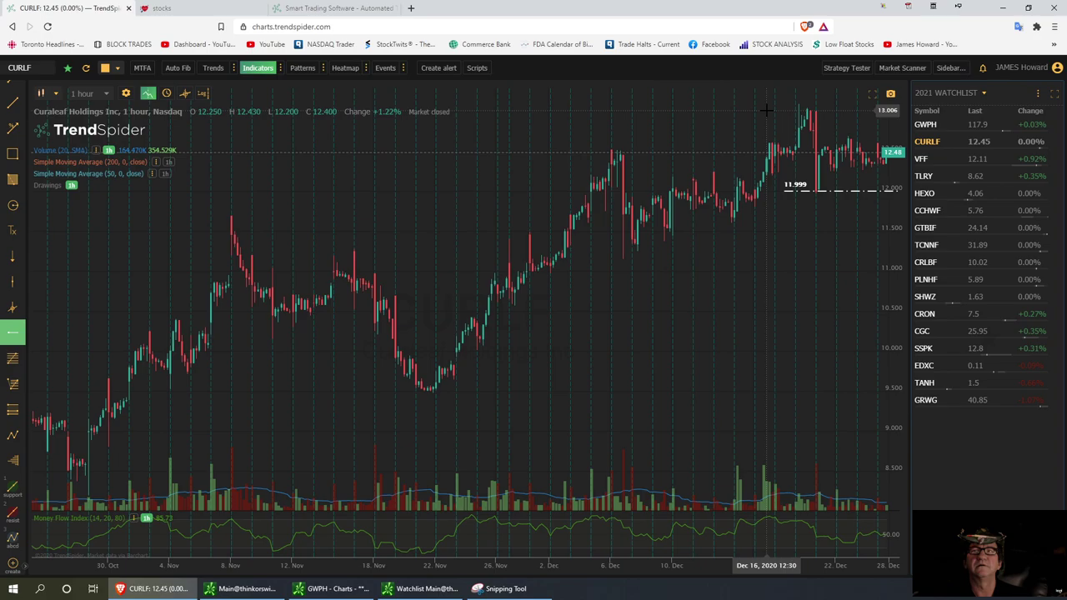
{"action": "left_click", "coordinate": [765, 110]}
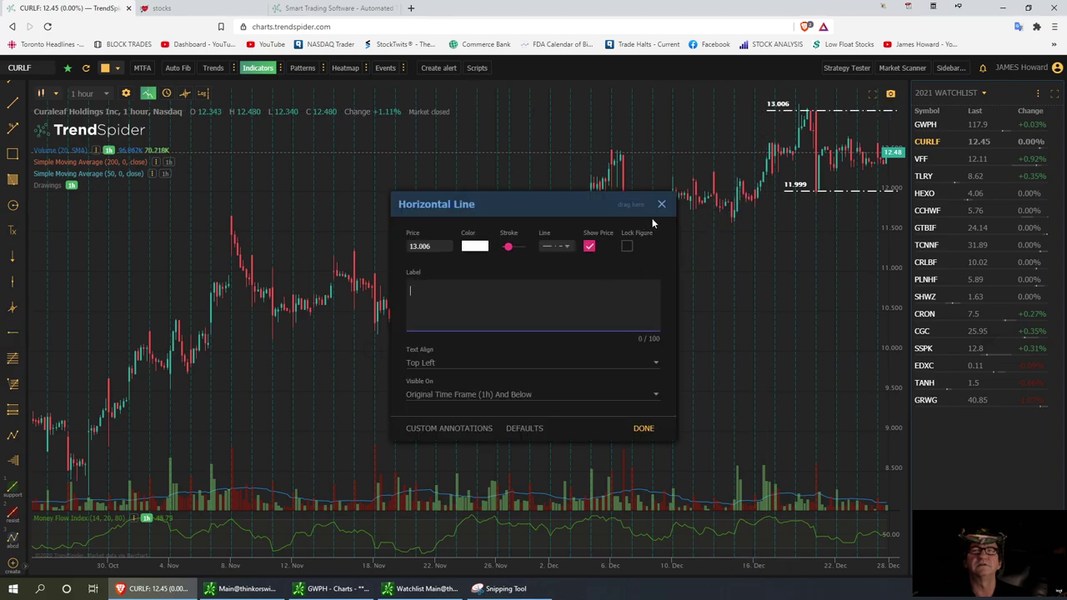
{"action": "left_click", "coordinate": [661, 205]}
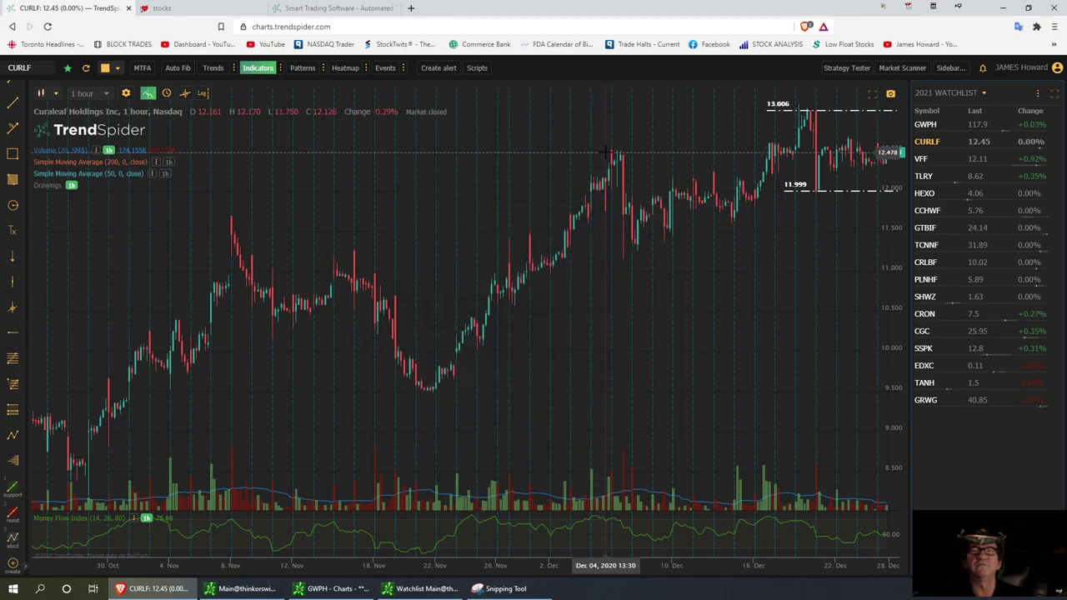
Step: Add three horizontal lines between the CURLF high and low lines at about 12.513, 12.298 and 12.652
{"action": "left_click", "coordinate": [13, 334]}
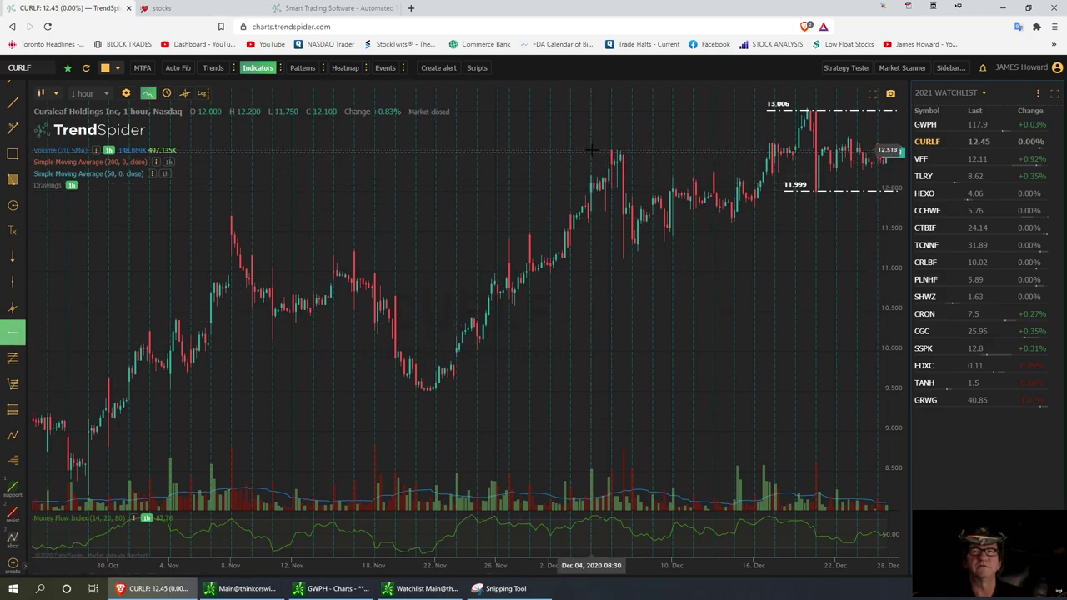
{"action": "left_click", "coordinate": [748, 149]}
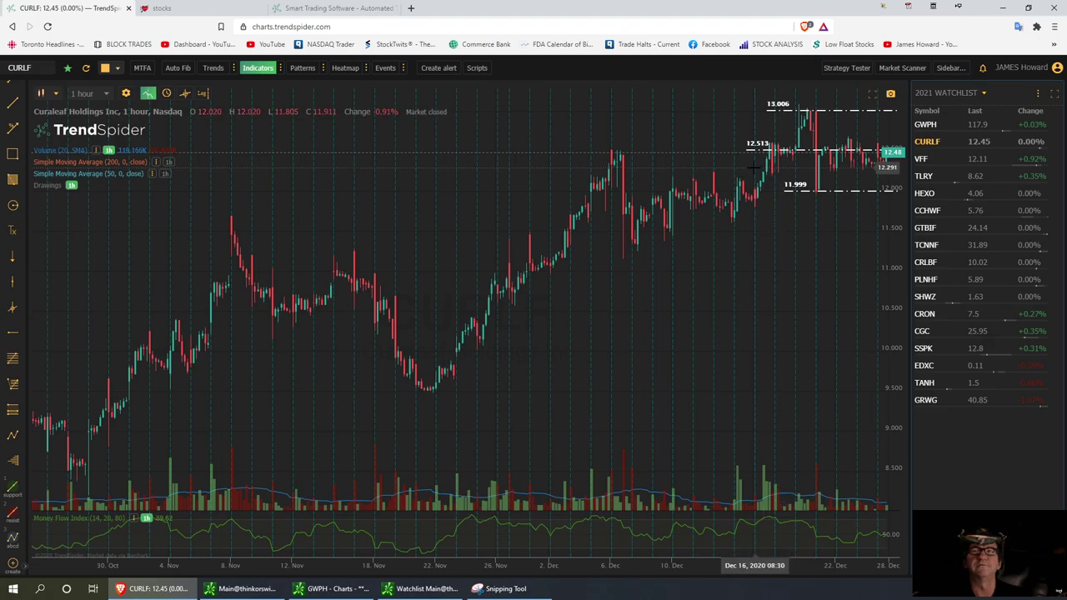
{"action": "left_click", "coordinate": [13, 331]}
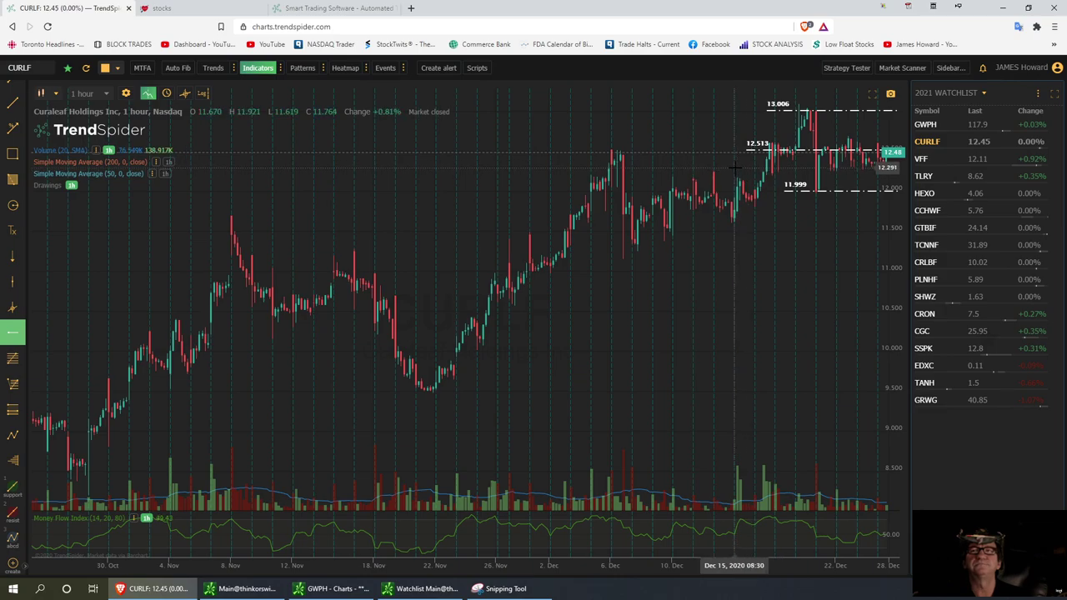
{"action": "left_click", "coordinate": [747, 167]}
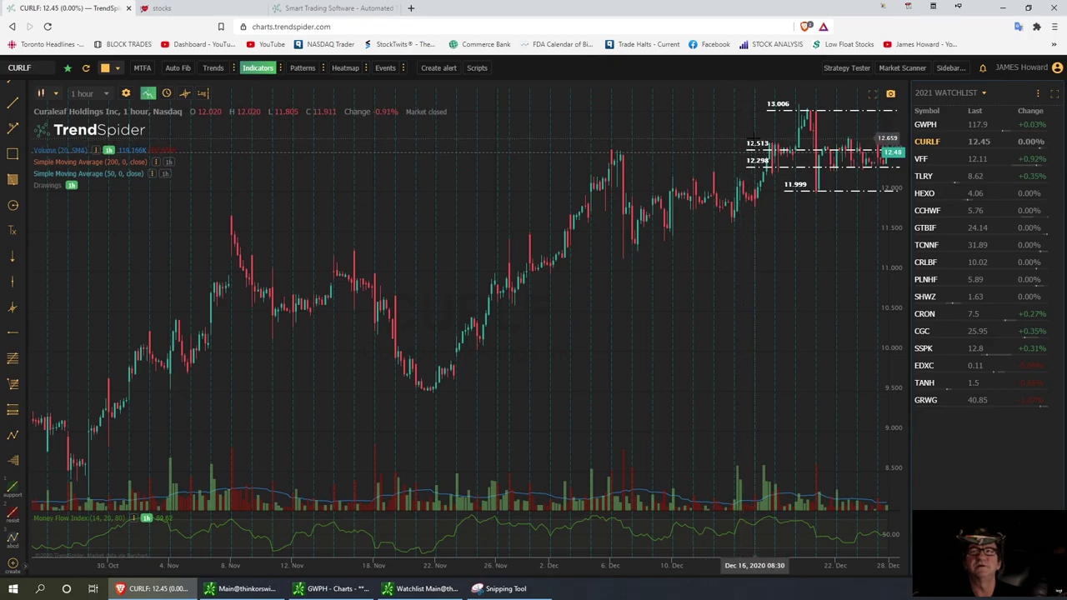
{"action": "left_click", "coordinate": [12, 331]}
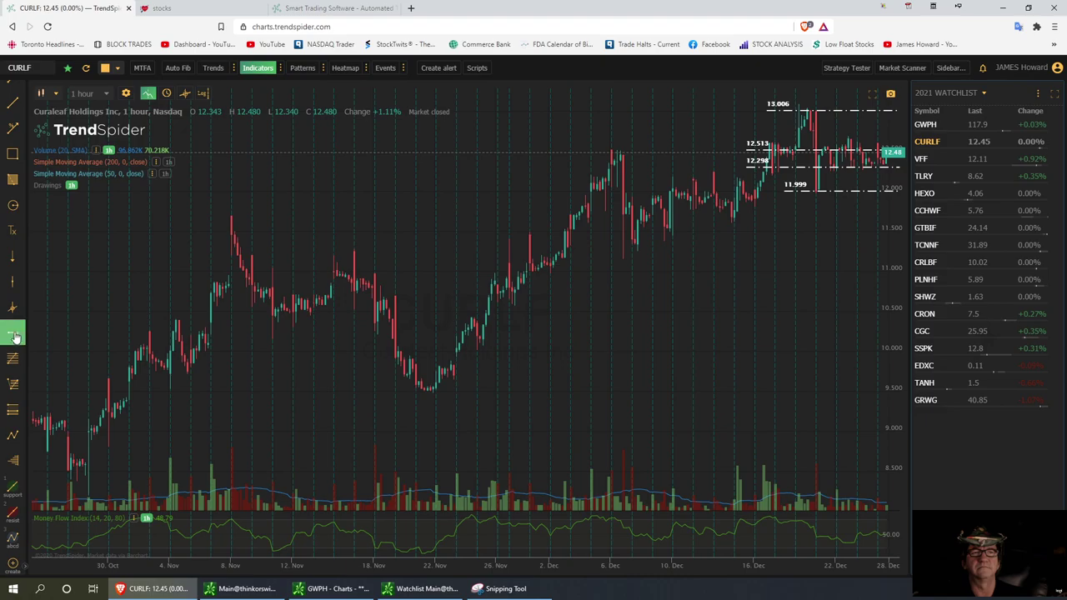
{"action": "left_click", "coordinate": [749, 138]}
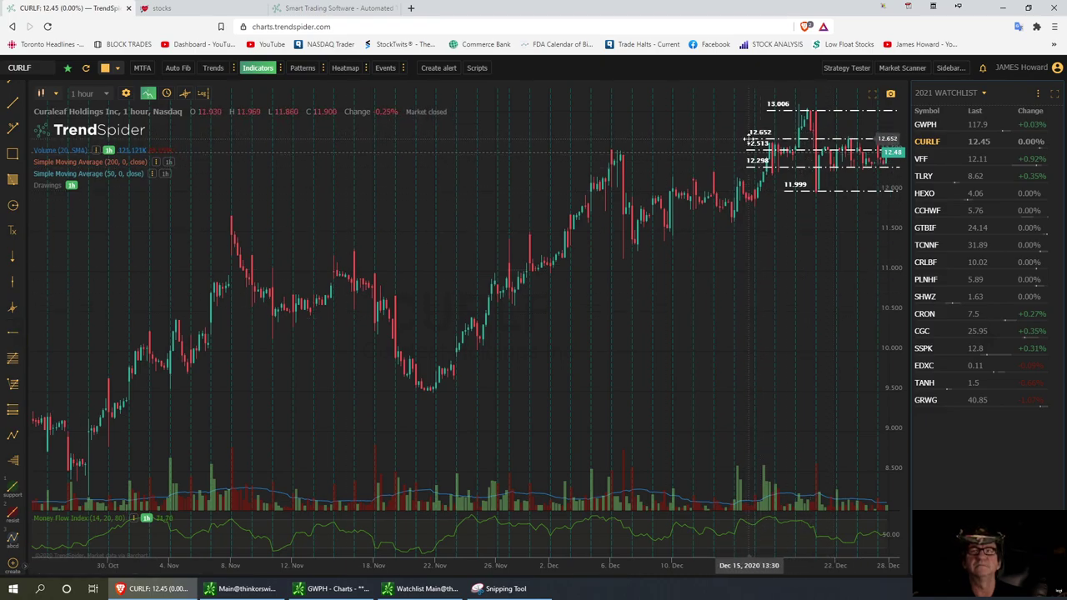
Step: Shade a rectangular zone over the CURLF consolidation between the 12.652 and 12.298 lines, from mid-December to the latest candles
{"action": "left_click", "coordinate": [13, 179]}
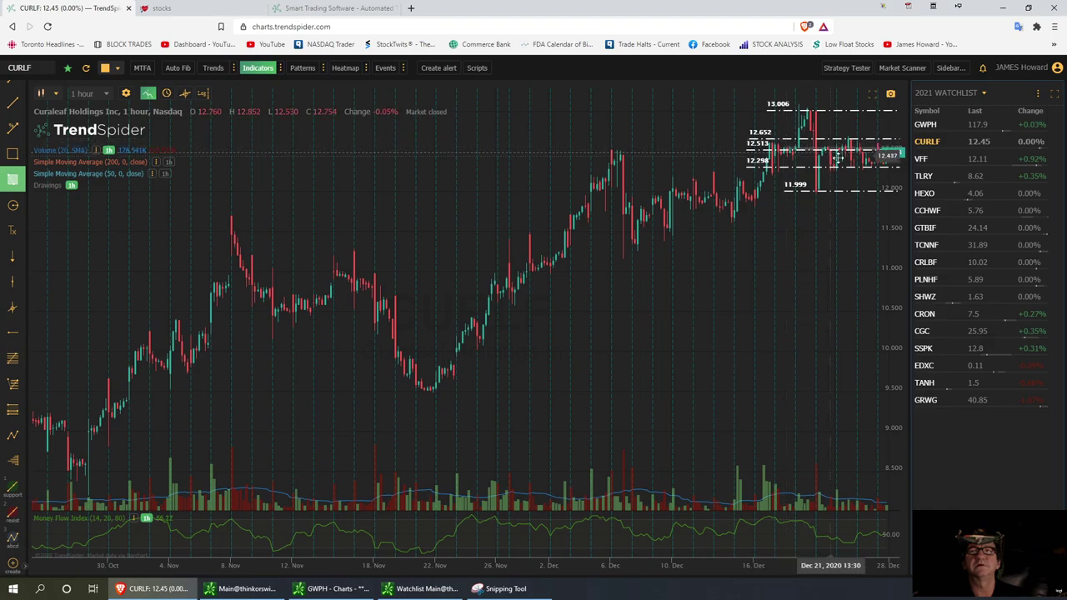
{"action": "left_click", "coordinate": [13, 177]}
{"action": "left_click", "coordinate": [11, 179]}
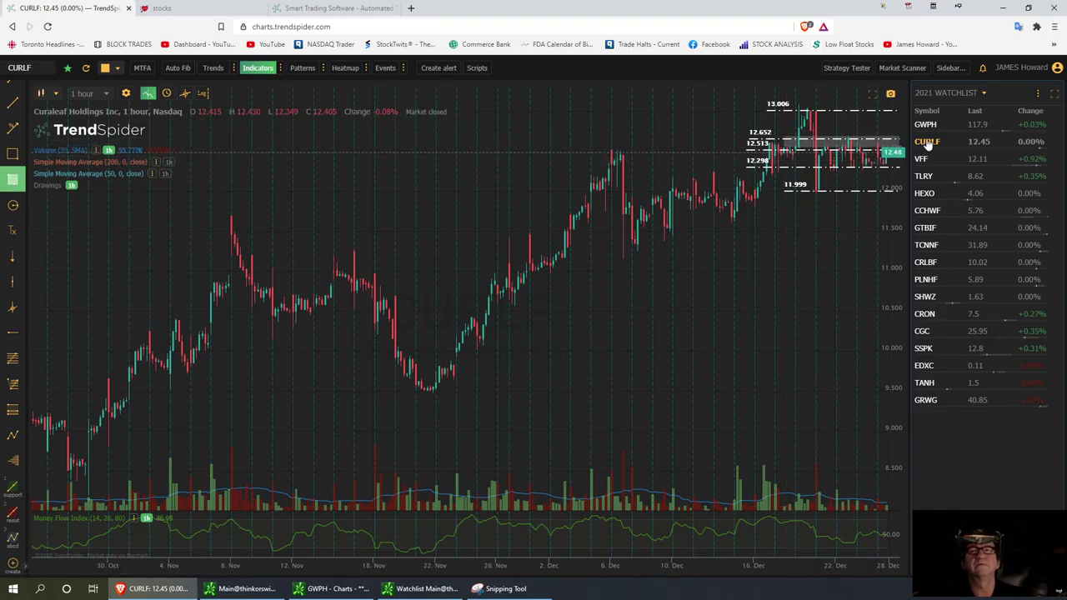
{"action": "left_click", "coordinate": [15, 180]}
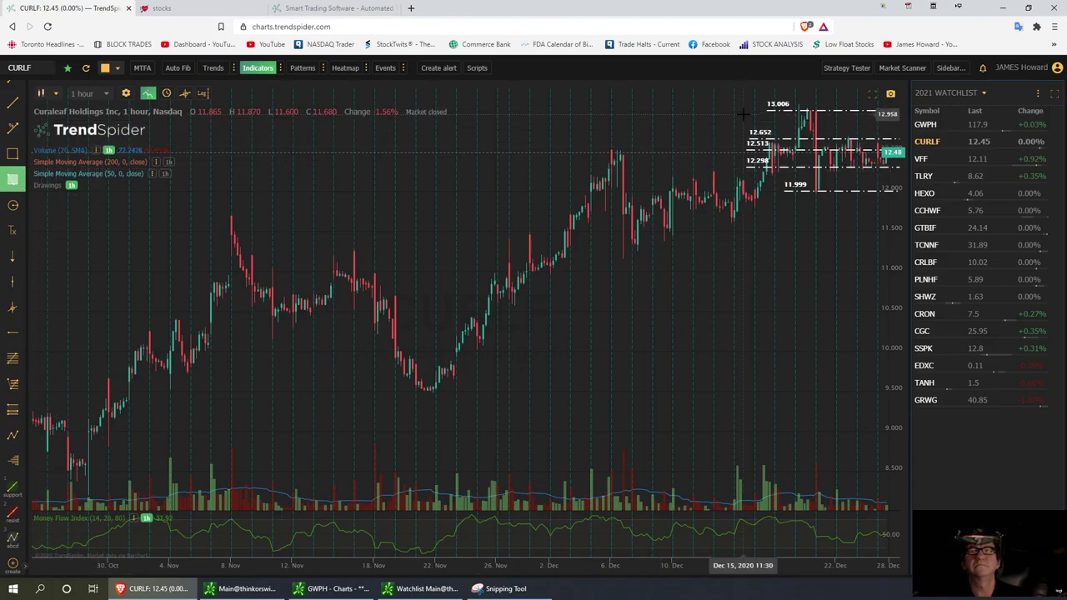
{"action": "left_click_drag", "start_coordinate": [775, 137], "coordinate": [890, 166]}
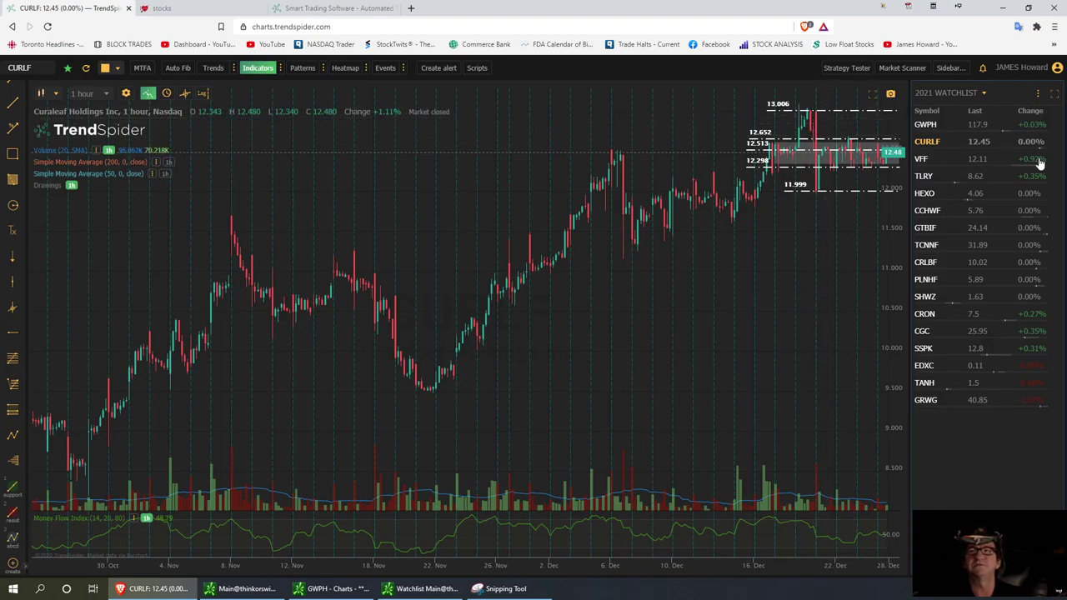
Step: Open the VFF chart and draw horizontal lines across the late-December candles at about 11.04 and 12.37
{"action": "left_click", "coordinate": [921, 159]}
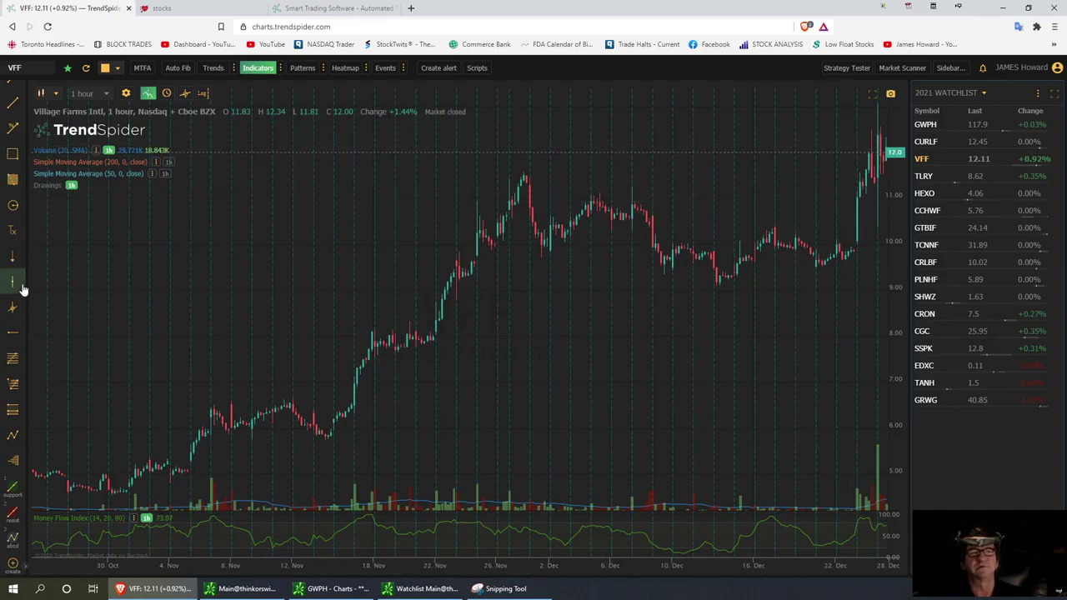
{"action": "left_click", "coordinate": [13, 334]}
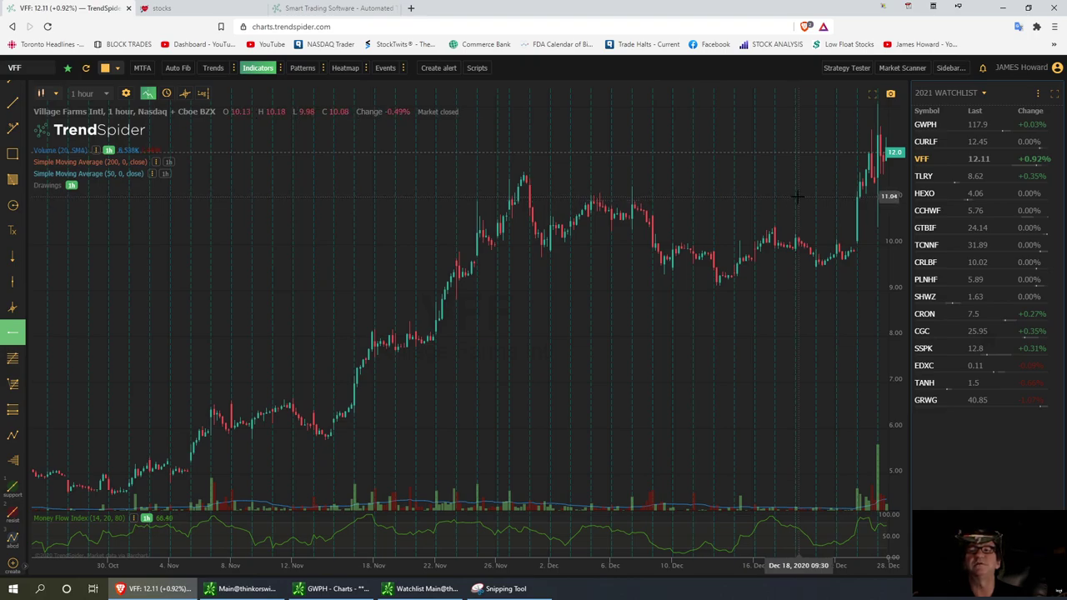
{"action": "left_click", "coordinate": [797, 197]}
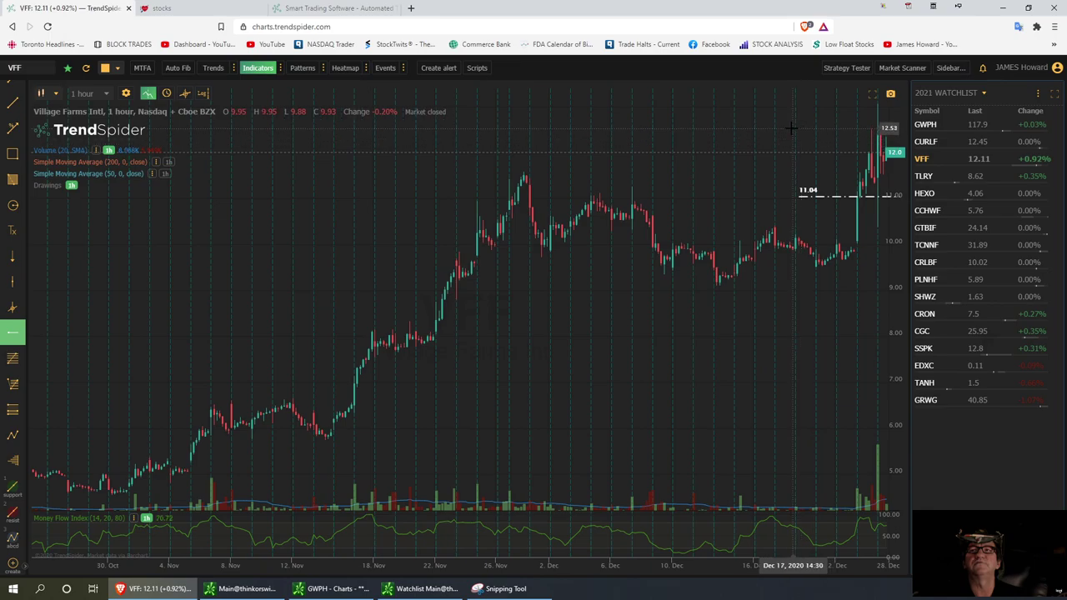
{"action": "left_click", "coordinate": [799, 135]}
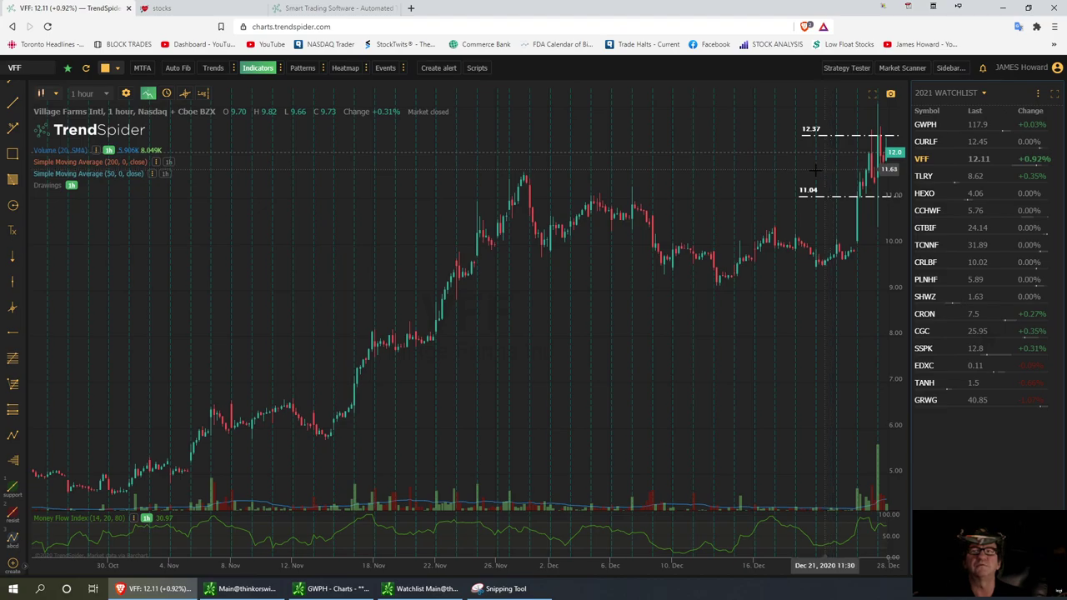
Step: Add two horizontal lines on VFF between the 11.04 and 12.37 levels, at about 11.66 and 12.01
{"action": "left_click", "coordinate": [12, 336]}
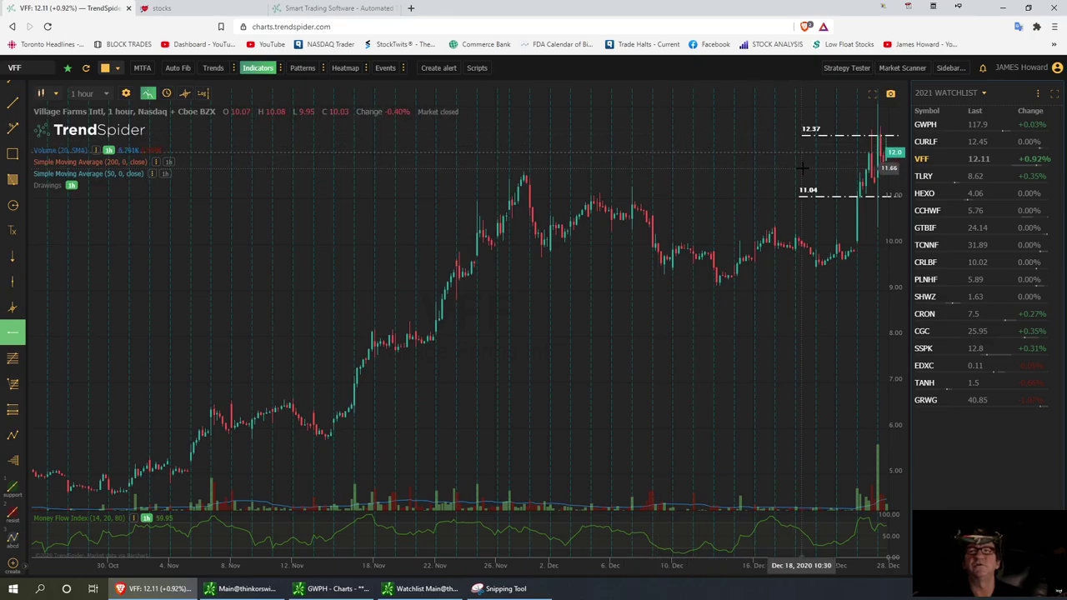
{"action": "left_click", "coordinate": [802, 168]}
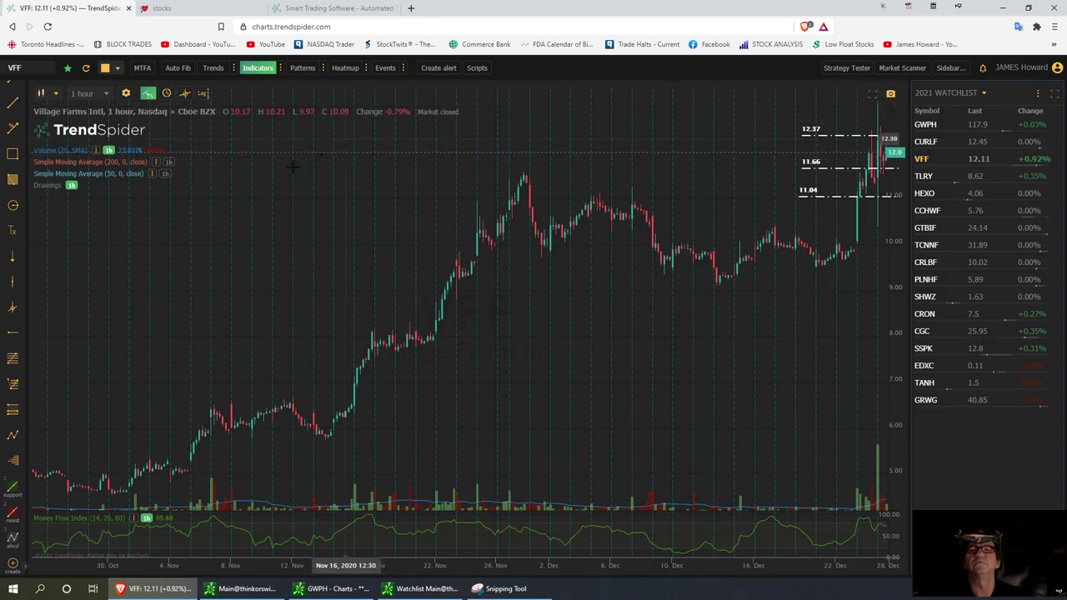
{"action": "left_click", "coordinate": [15, 334]}
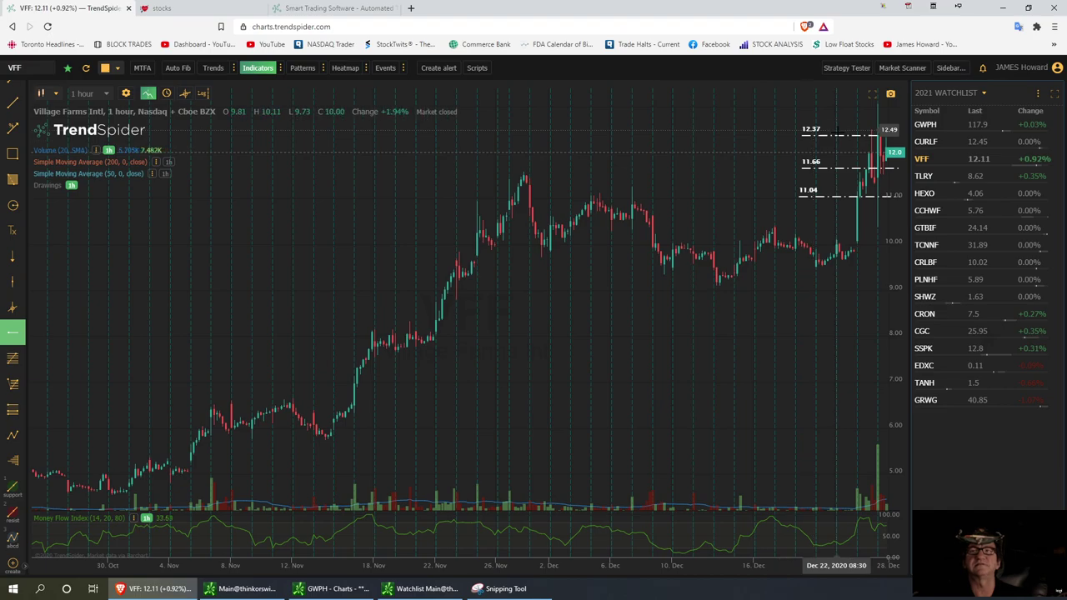
{"action": "left_click", "coordinate": [804, 150]}
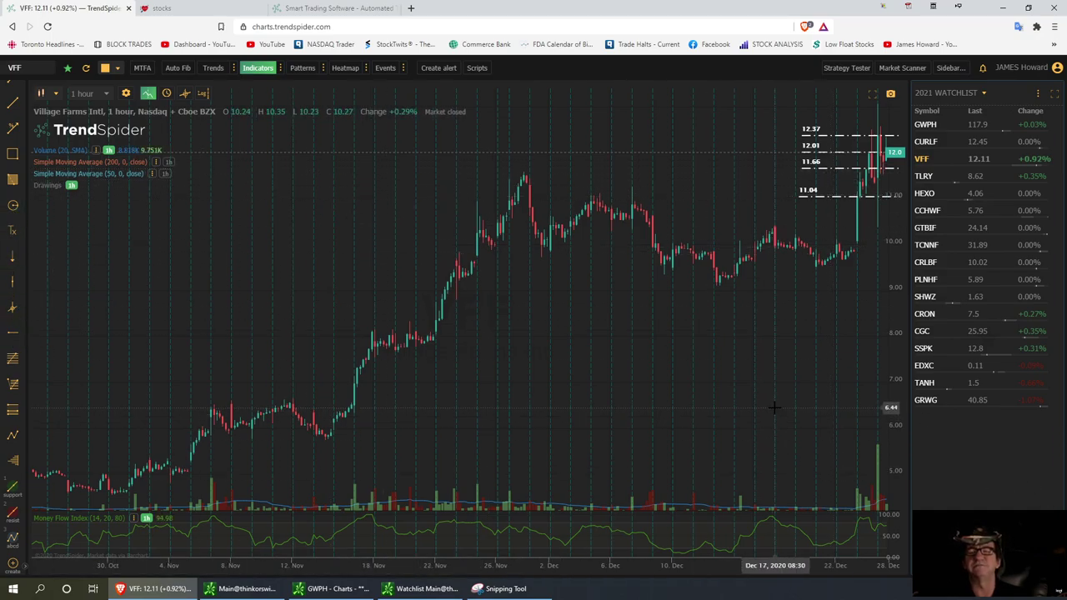
Step: Draw horizontal lines on VFF at about 11.36, below the 11.66 level, and at the December high of about 13.07
{"action": "scroll", "coordinate": [772, 408], "scroll_direction": "up", "scroll_amount": 3}
{"action": "scroll", "coordinate": [773, 409], "scroll_direction": "up", "scroll_amount": 1}
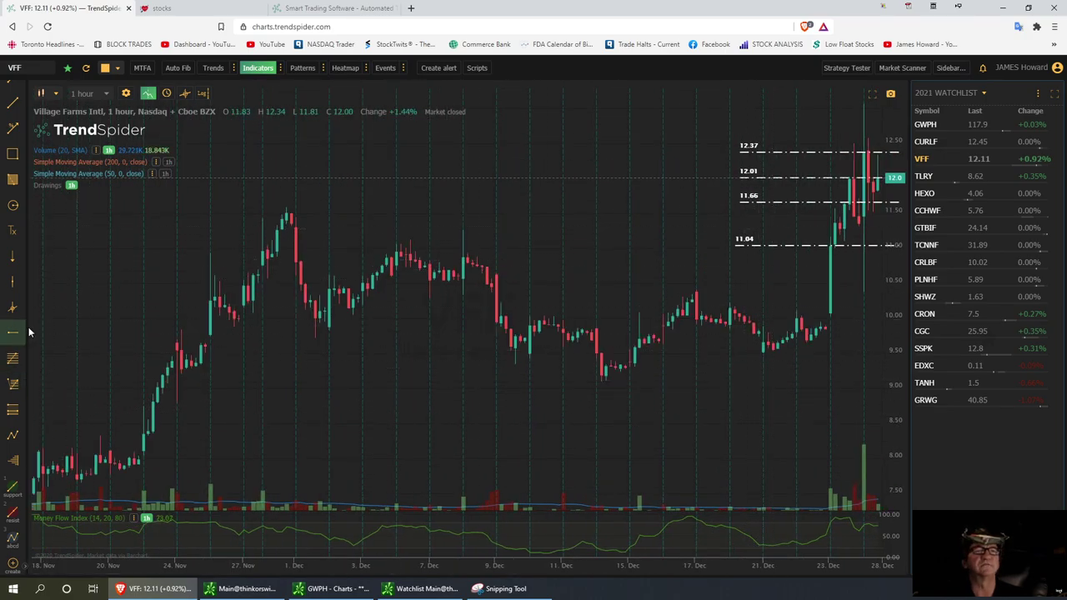
{"action": "scroll", "coordinate": [500, 400], "scroll_direction": "up", "scroll_amount": 1}
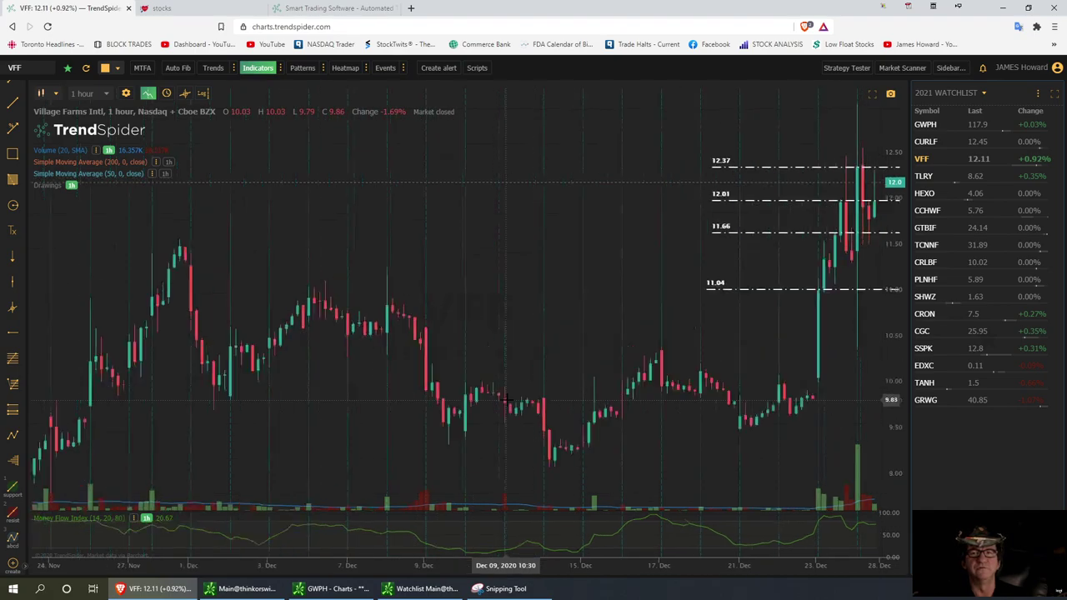
{"action": "scroll", "coordinate": [507, 399], "scroll_direction": "down", "scroll_amount": 1}
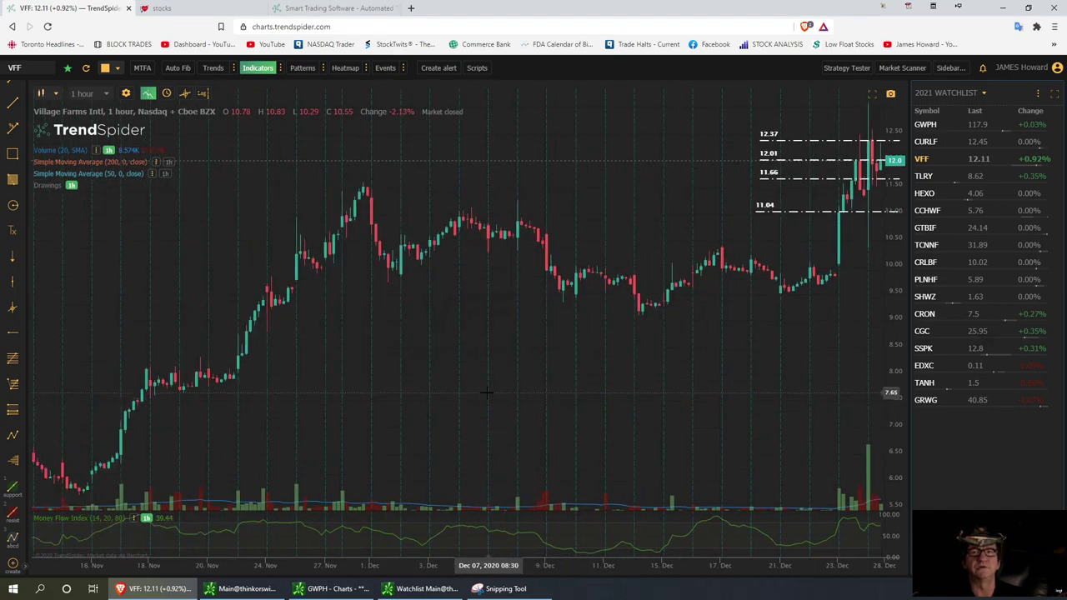
{"action": "left_click", "coordinate": [12, 332]}
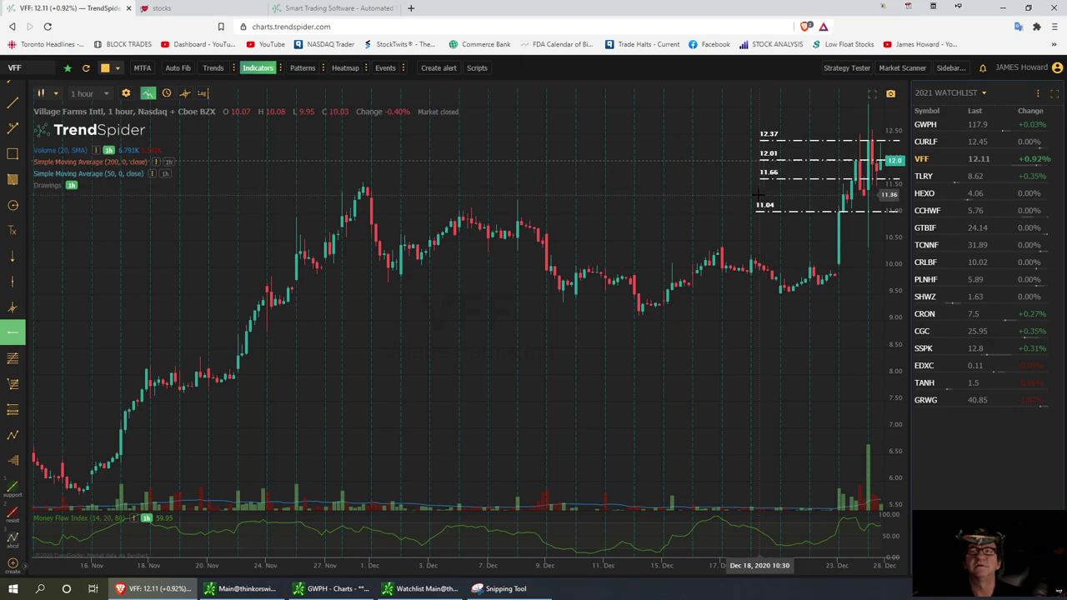
{"action": "left_click", "coordinate": [758, 194]}
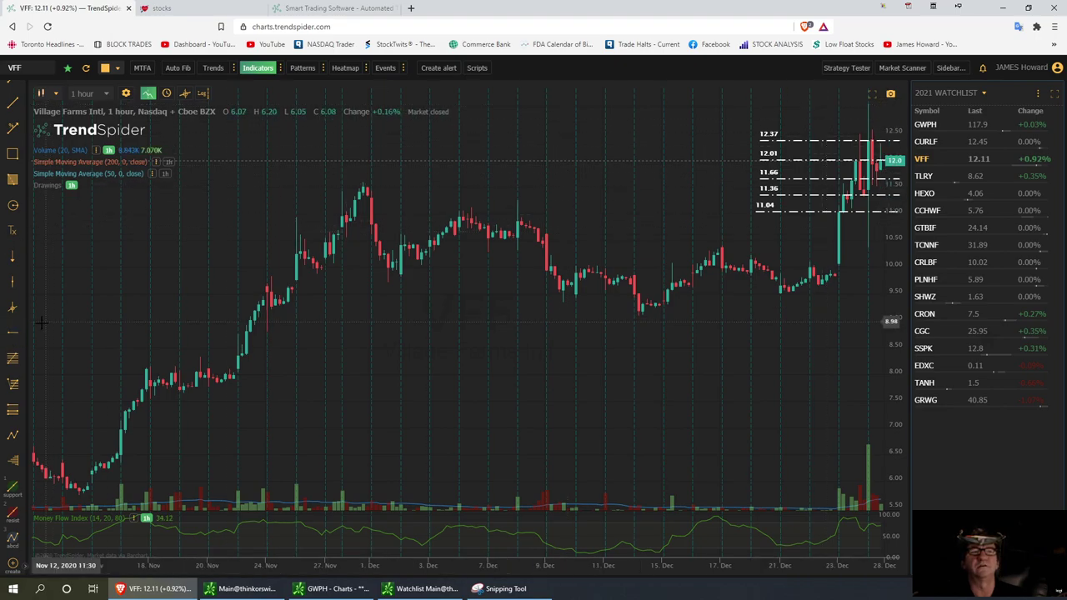
{"action": "left_click", "coordinate": [15, 334]}
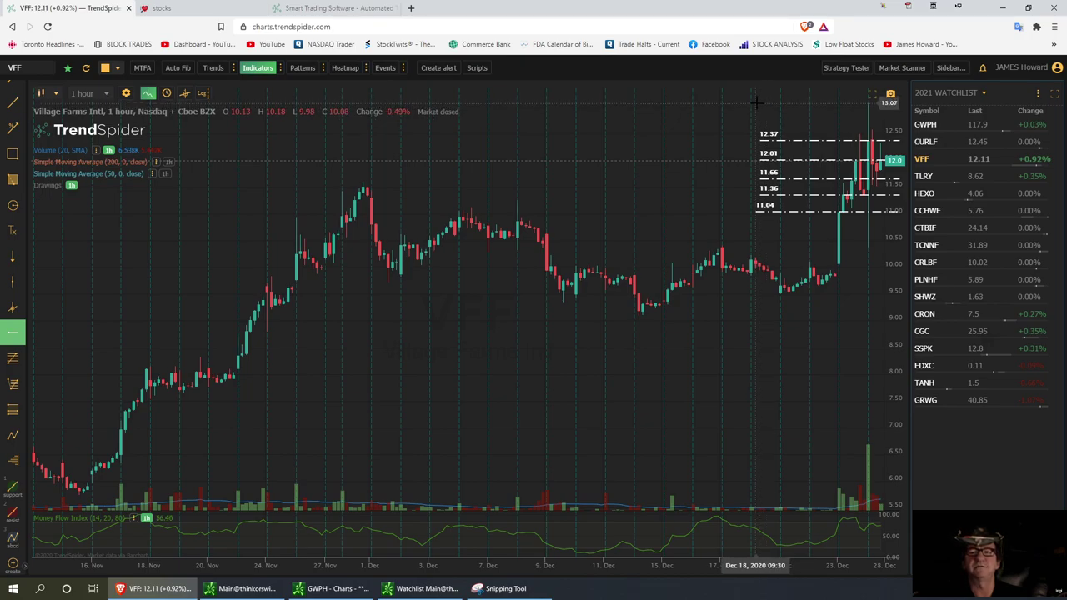
{"action": "left_click", "coordinate": [756, 102]}
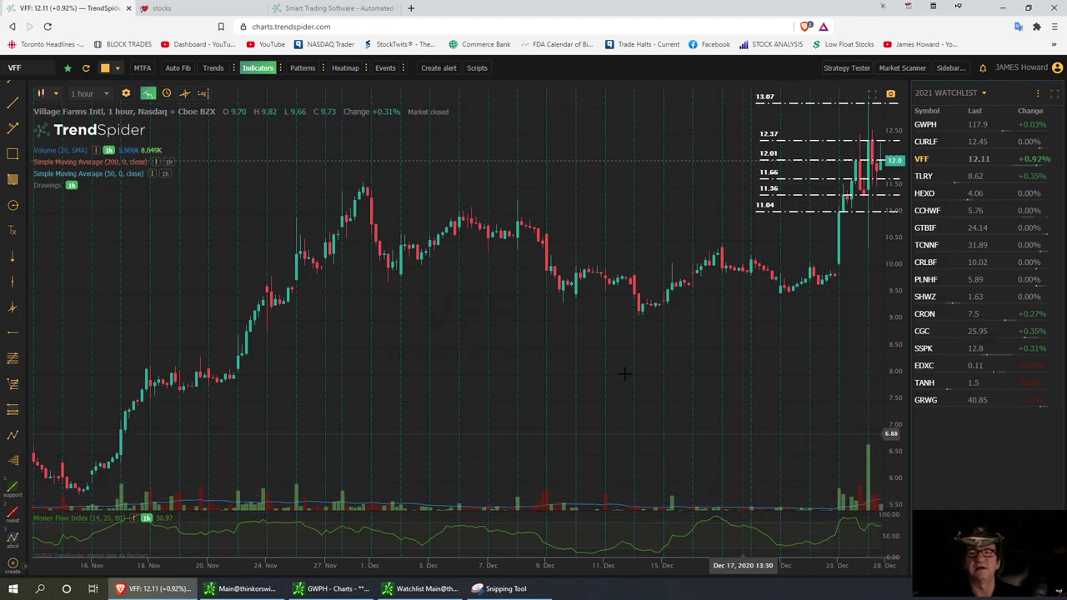
Step: Open the TLRY chart and draw a horizontal line at about 8.35 along the late-December consolidation lows
{"action": "left_click", "coordinate": [924, 177]}
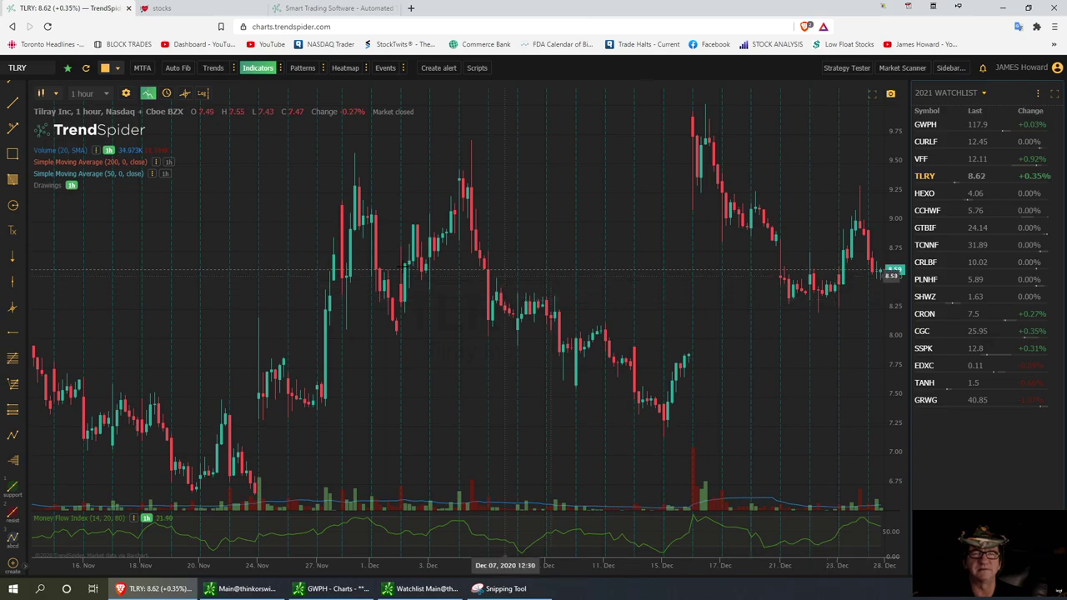
{"action": "left_click", "coordinate": [13, 332]}
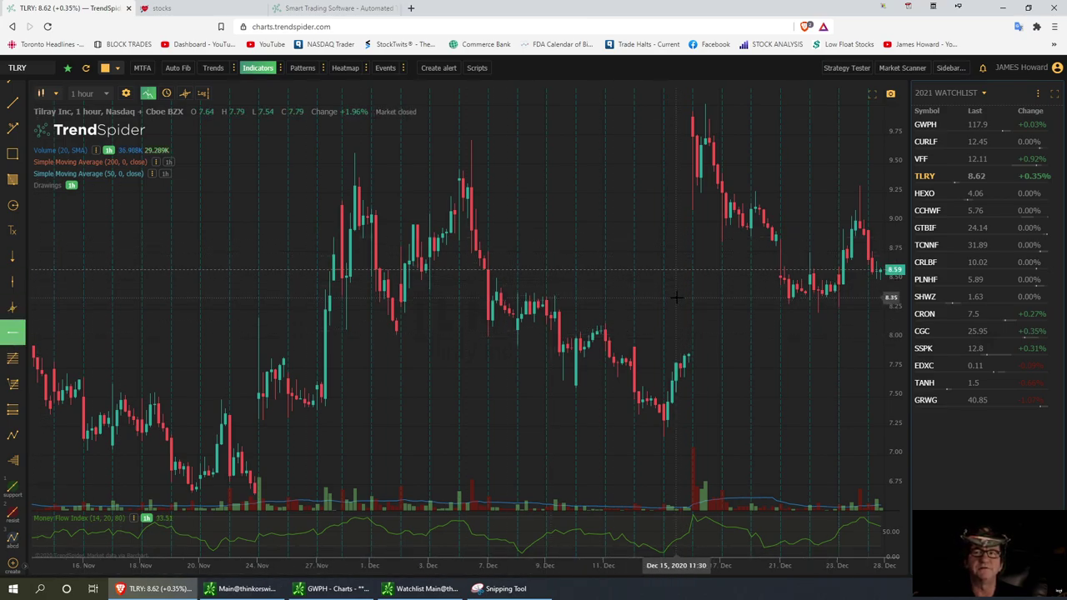
{"action": "left_click", "coordinate": [675, 297]}
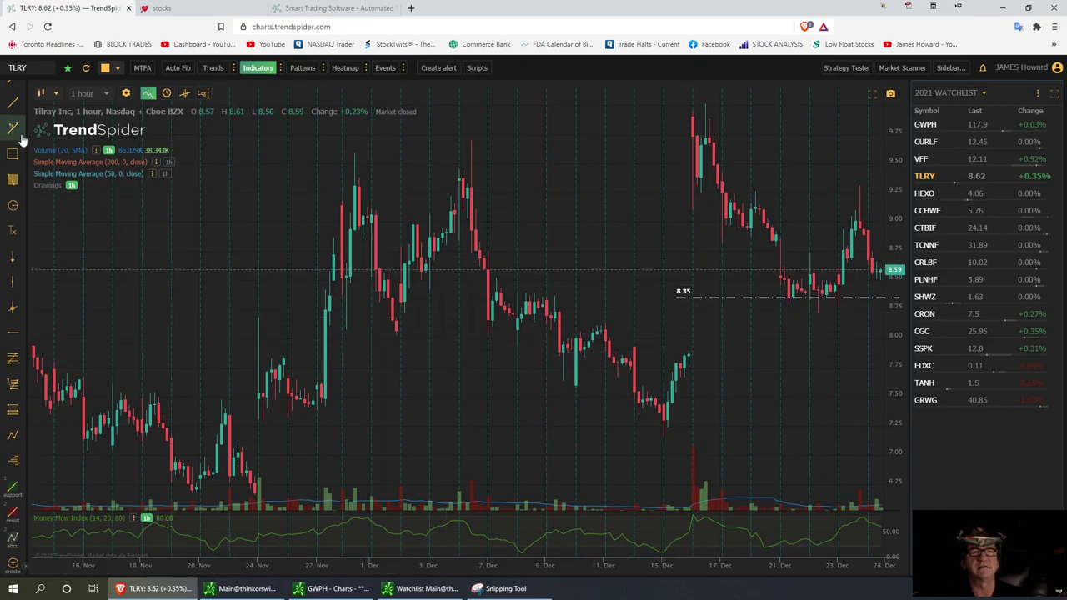
Step: Try a horizontal line on TLRY at about 7.79 near the mid-December gap, and remove it
{"action": "left_click", "coordinate": [17, 334]}
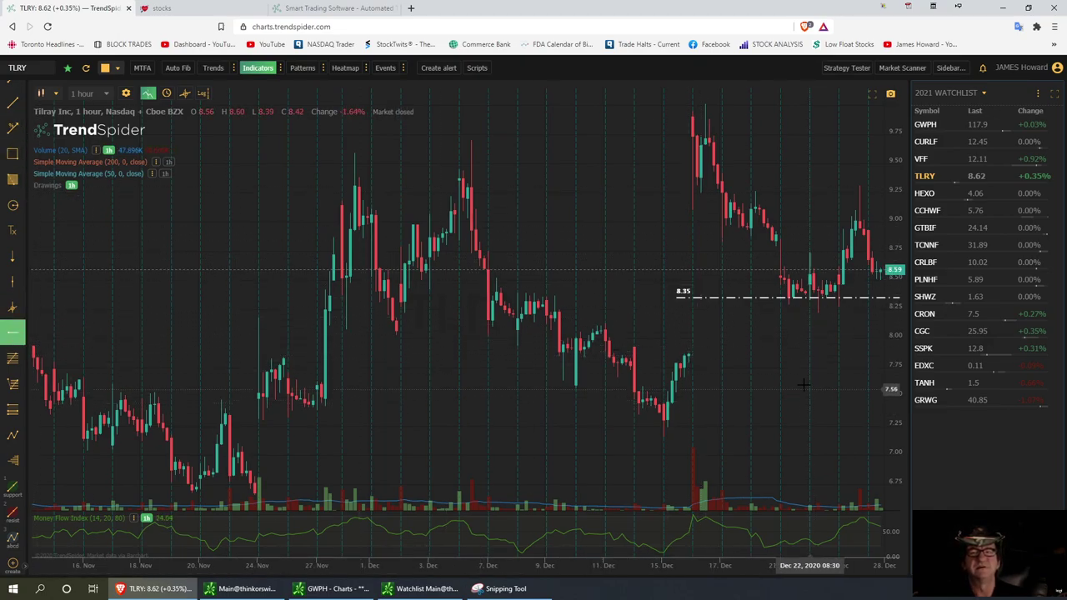
{"action": "left_click", "coordinate": [678, 355]}
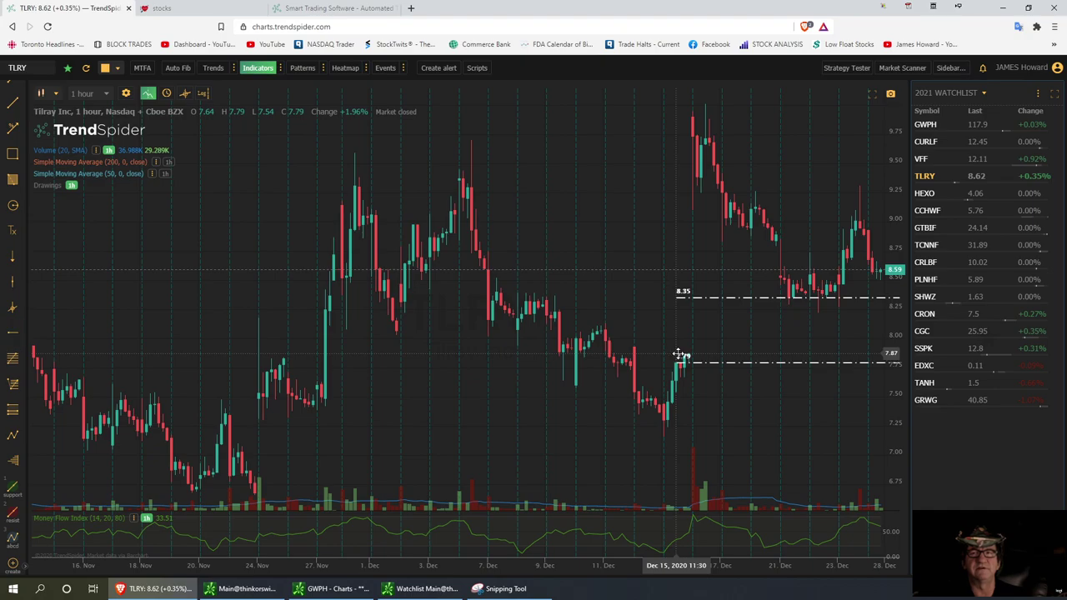
{"action": "right_click", "coordinate": [745, 363]}
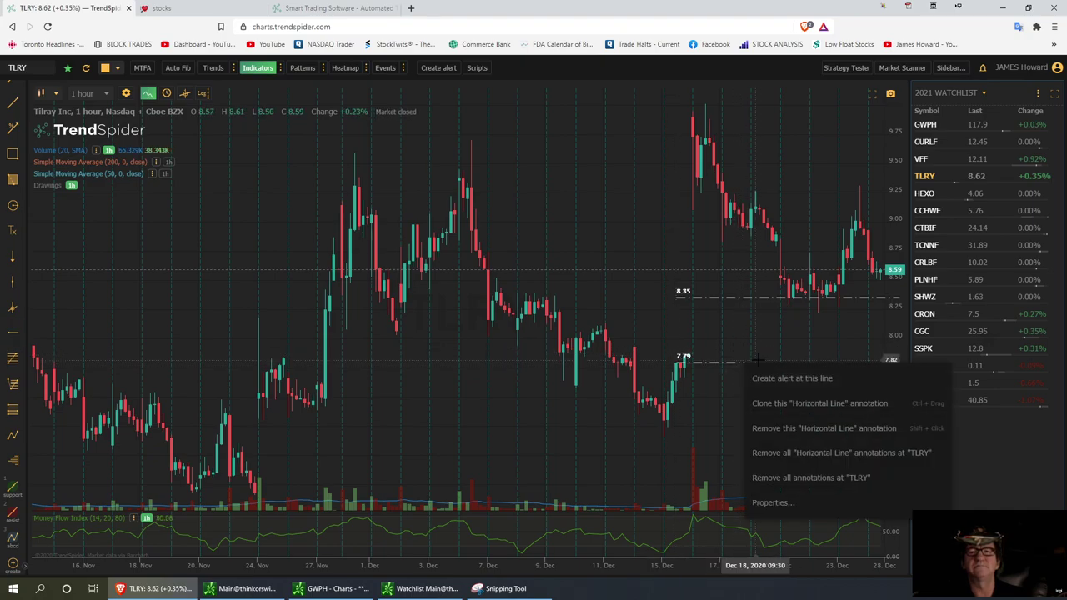
{"action": "left_click", "coordinate": [829, 428]}
Step: Draw horizontal lines on TLRY at about 7.87, at the bottom of the mid-December gap, and at about 8.69
{"action": "left_click", "coordinate": [12, 336]}
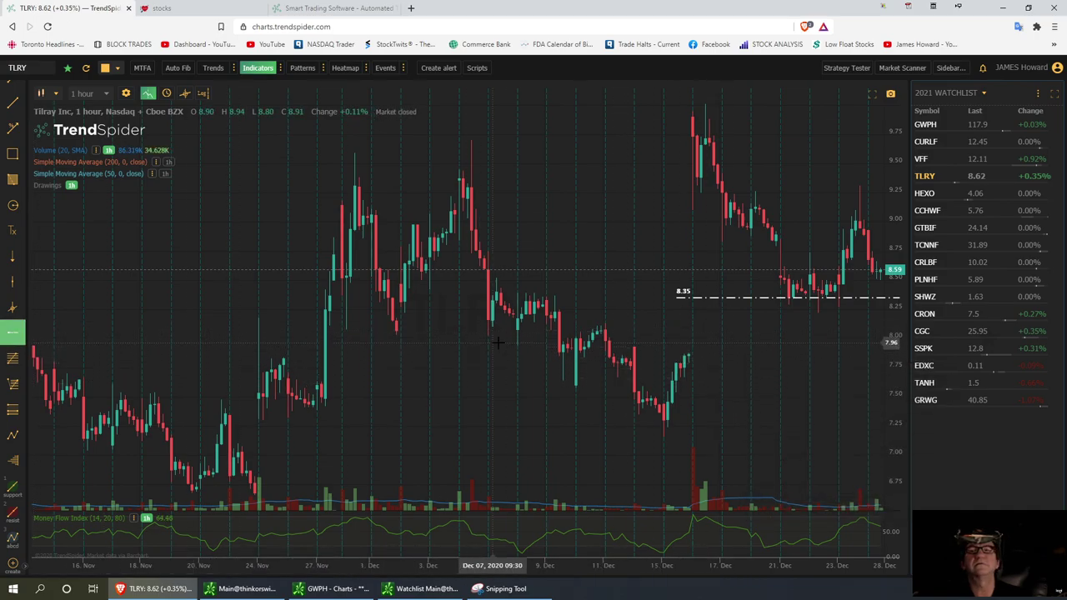
{"action": "left_click", "coordinate": [663, 354]}
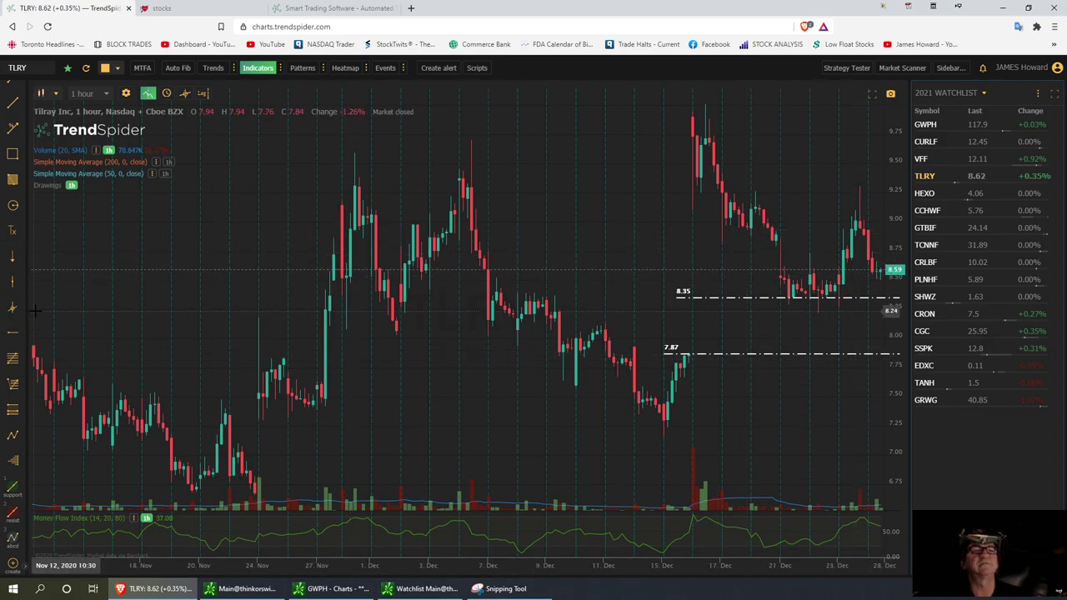
{"action": "left_click", "coordinate": [11, 333]}
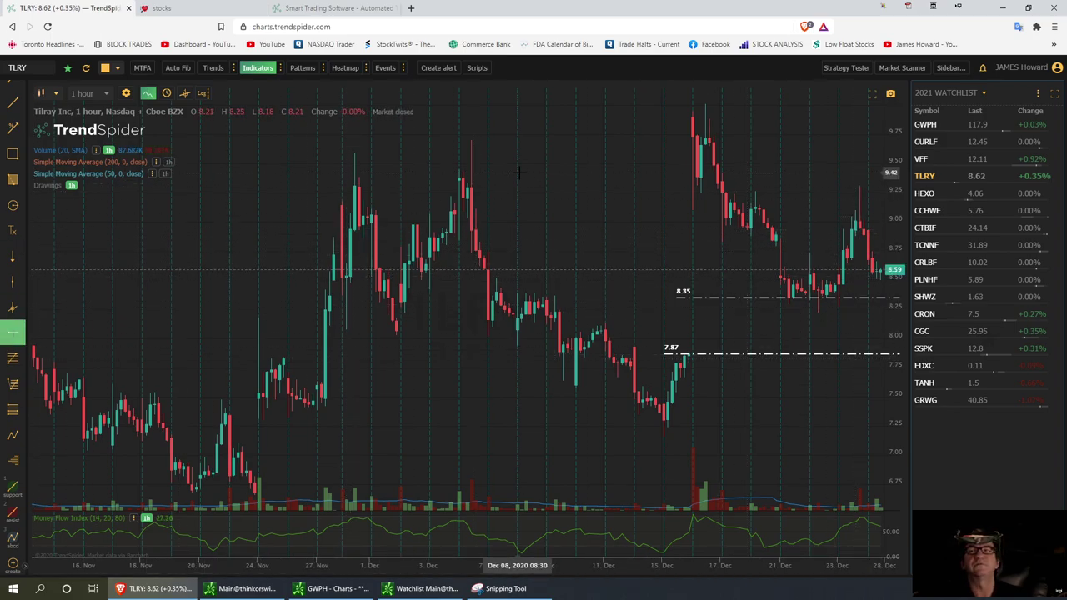
{"action": "left_click", "coordinate": [530, 257]}
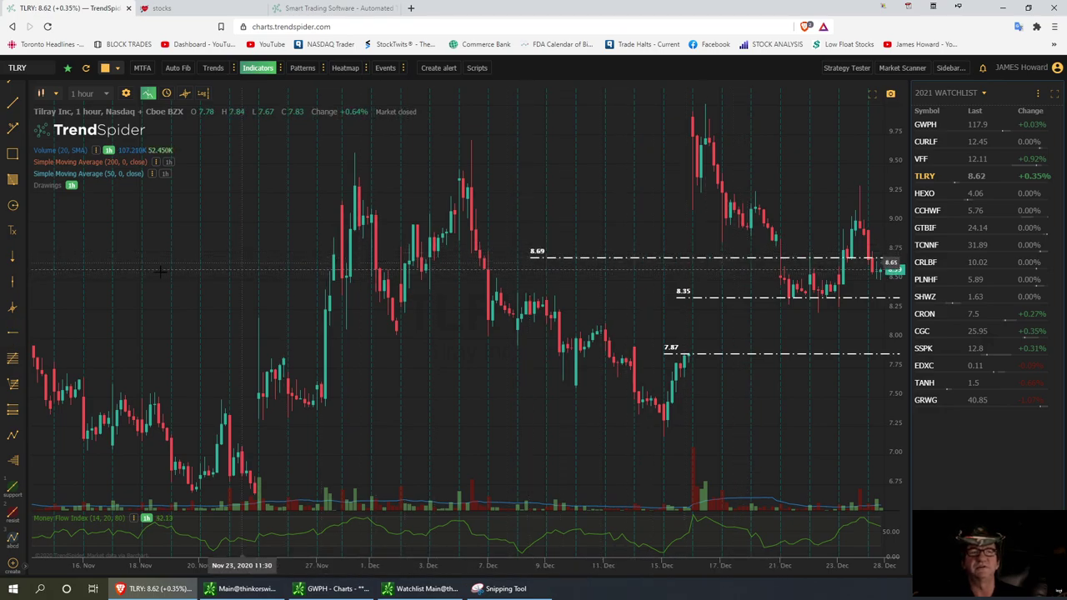
Step: Add horizontal lines on TLRY above the 8.69 level, at about 8.95 and 9.25
{"action": "left_click", "coordinate": [16, 331]}
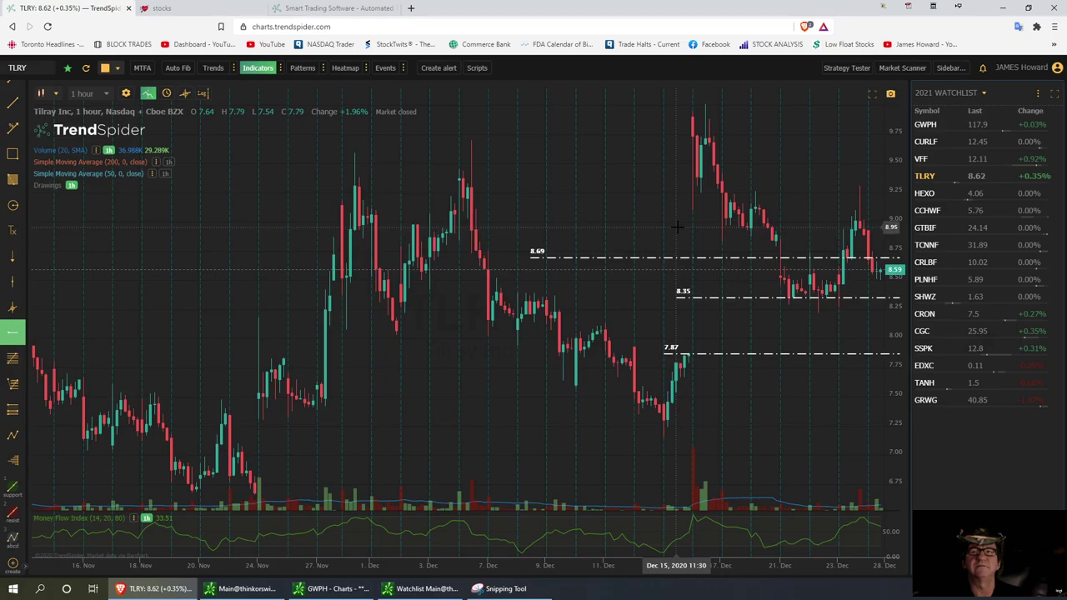
{"action": "left_click", "coordinate": [677, 226]}
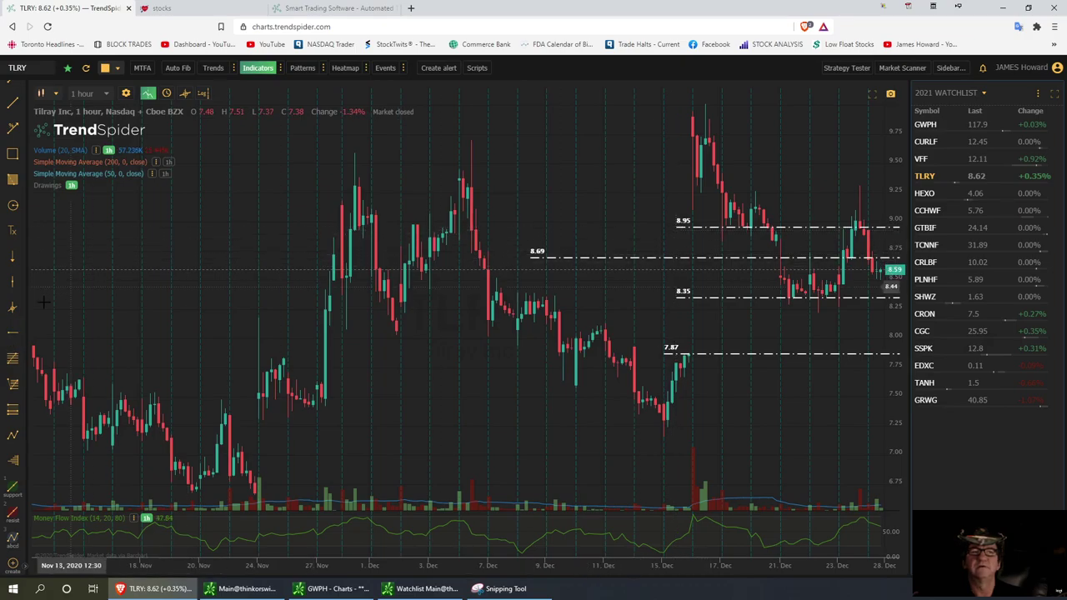
{"action": "left_click", "coordinate": [13, 333]}
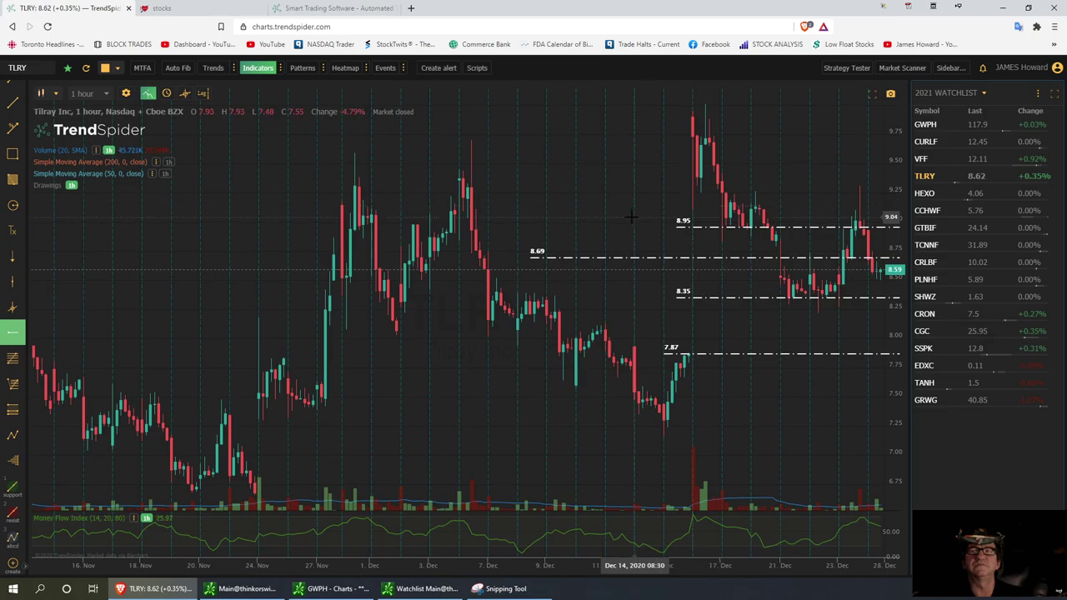
{"action": "left_click", "coordinate": [678, 193]}
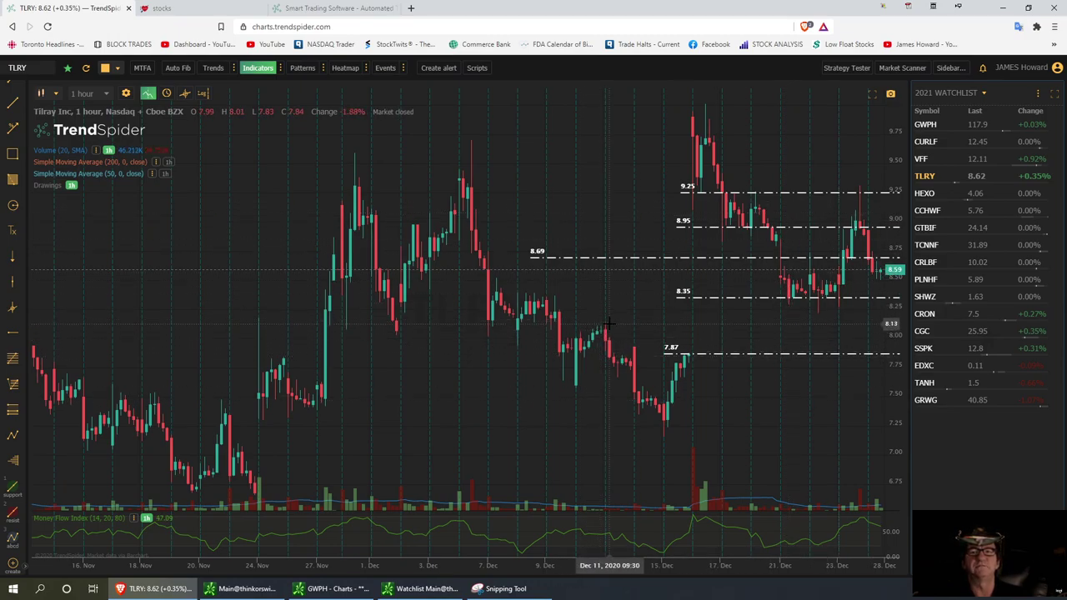
Step: Add a horizontal line on TLRY at about 8.17 and reposition the 8.69 line to about 8.70
{"action": "left_click", "coordinate": [12, 333]}
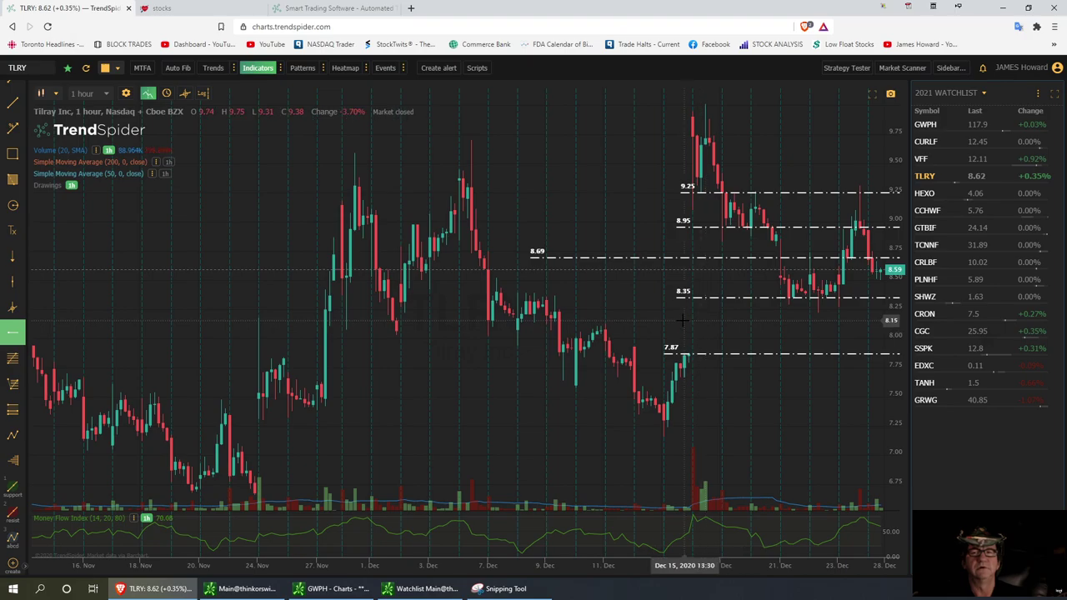
{"action": "left_click", "coordinate": [671, 317]}
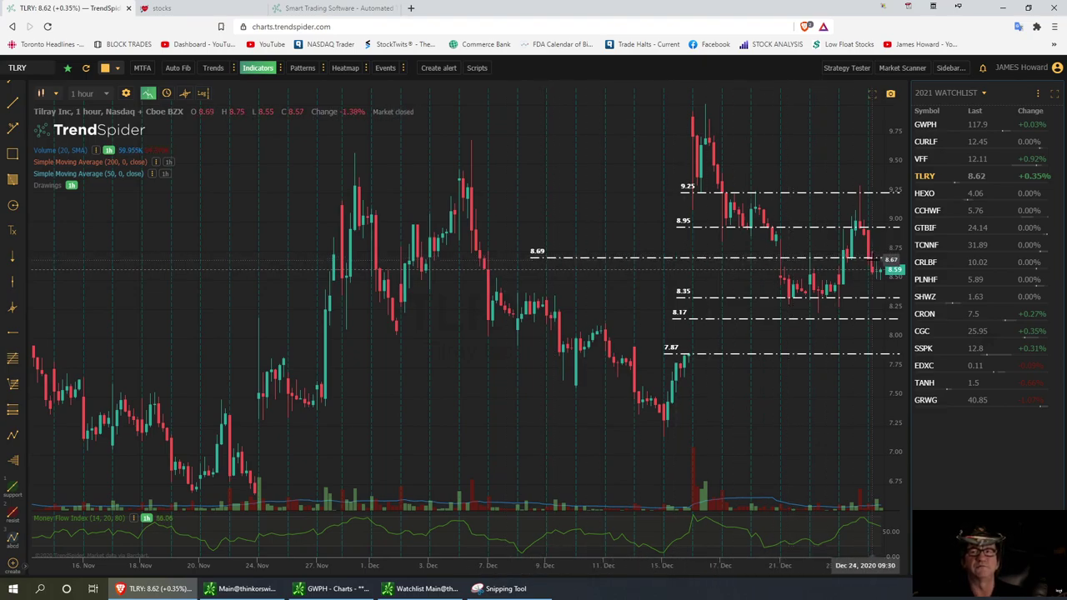
{"action": "left_click_drag", "start_coordinate": [869, 259], "coordinate": [869, 230]}
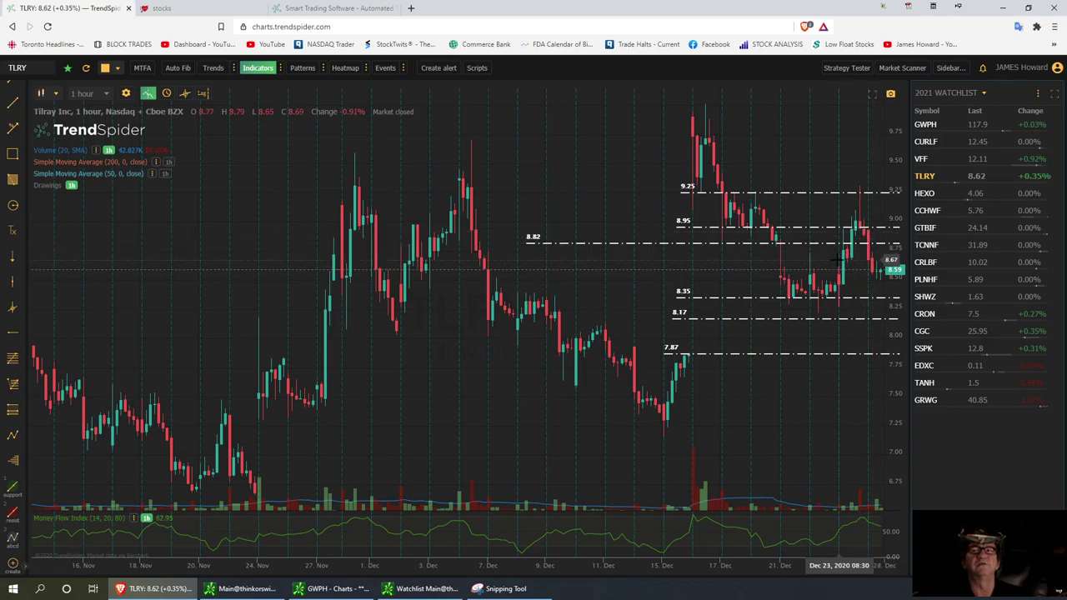
{"action": "left_click_drag", "start_coordinate": [716, 243], "coordinate": [687, 258]}
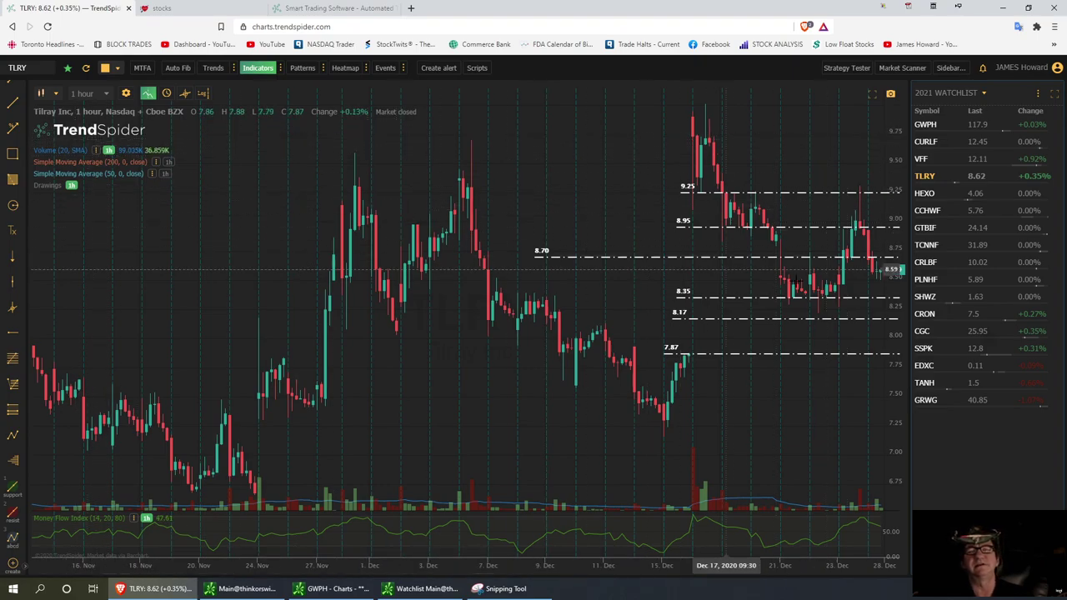
Step: Open the HEXO chart and draw horizontal lines at about 4.201 and 4.287, starting near late November
{"action": "left_click", "coordinate": [925, 193]}
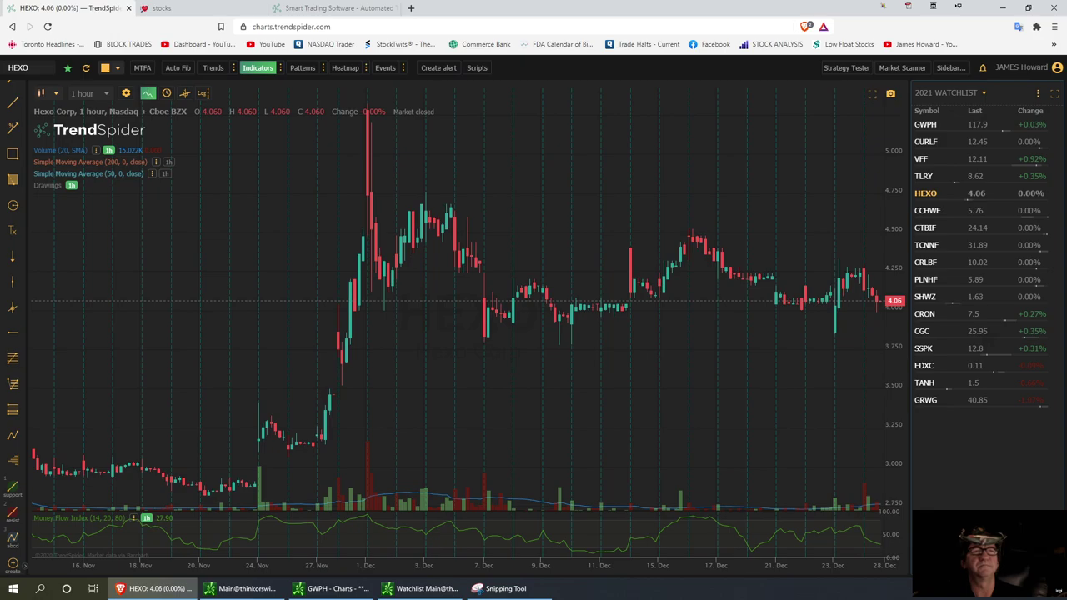
{"action": "left_click", "coordinate": [14, 334]}
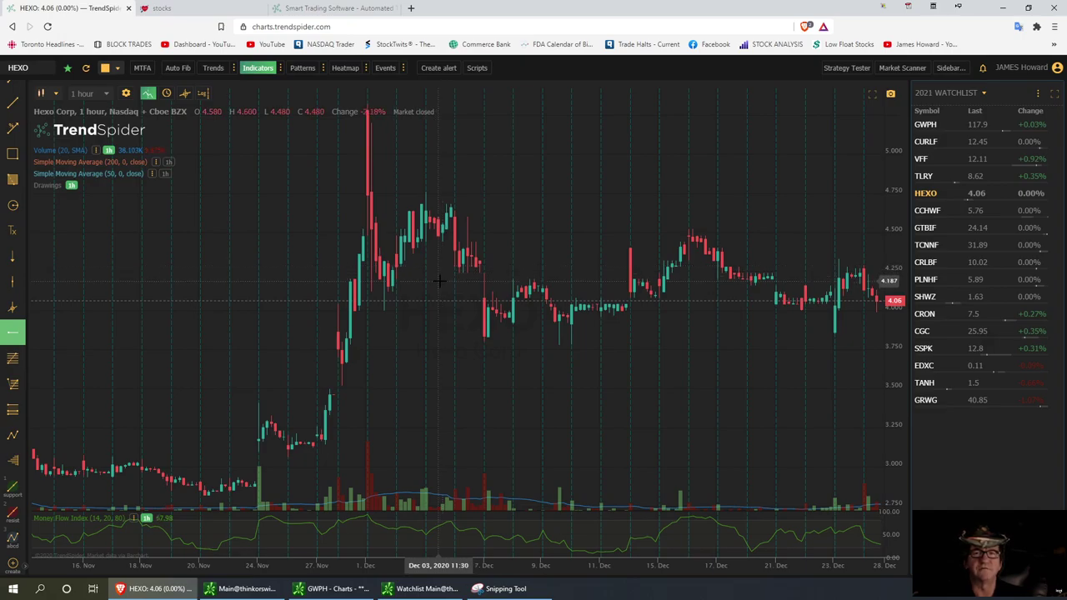
{"action": "left_click", "coordinate": [319, 279]}
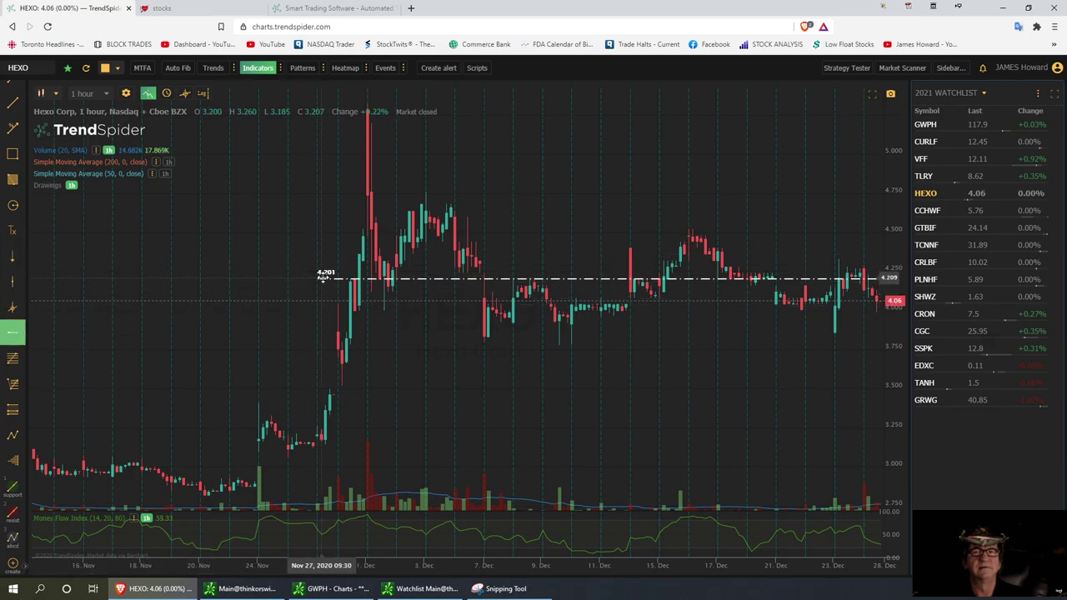
{"action": "left_click", "coordinate": [316, 266]}
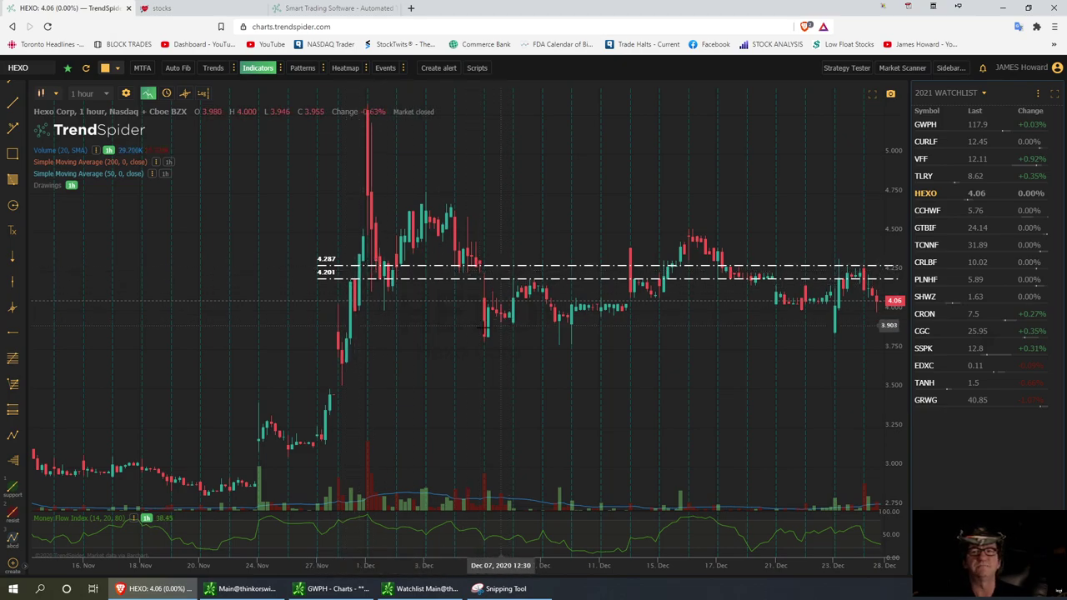
Step: Add horizontal lines on HEXO below the 4.201 level, at about 3.828, 3.924 and 4.070
{"action": "left_click", "coordinate": [15, 332]}
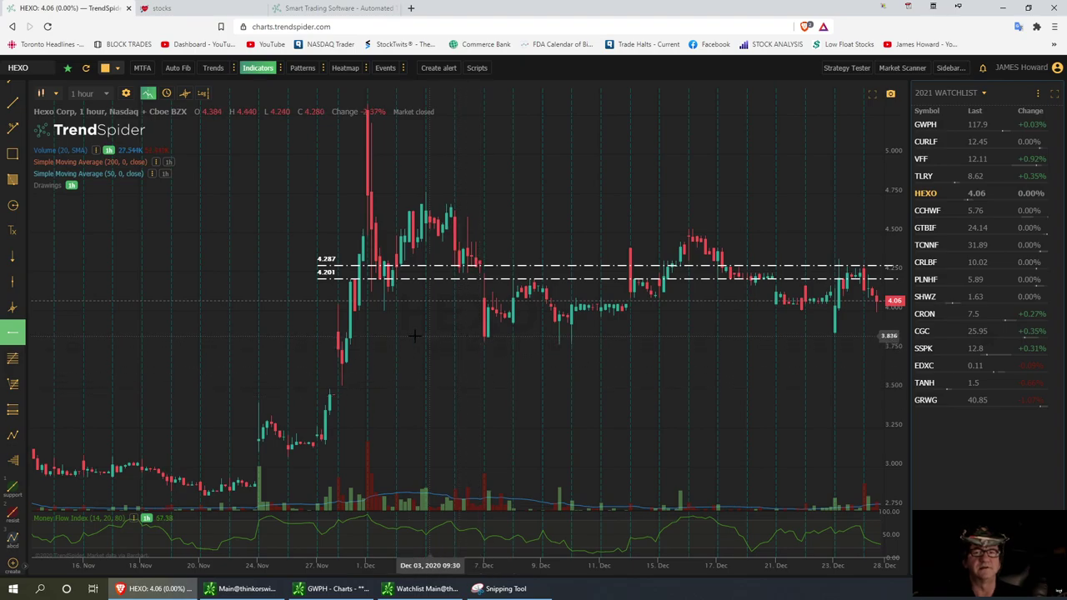
{"action": "left_click", "coordinate": [313, 336]}
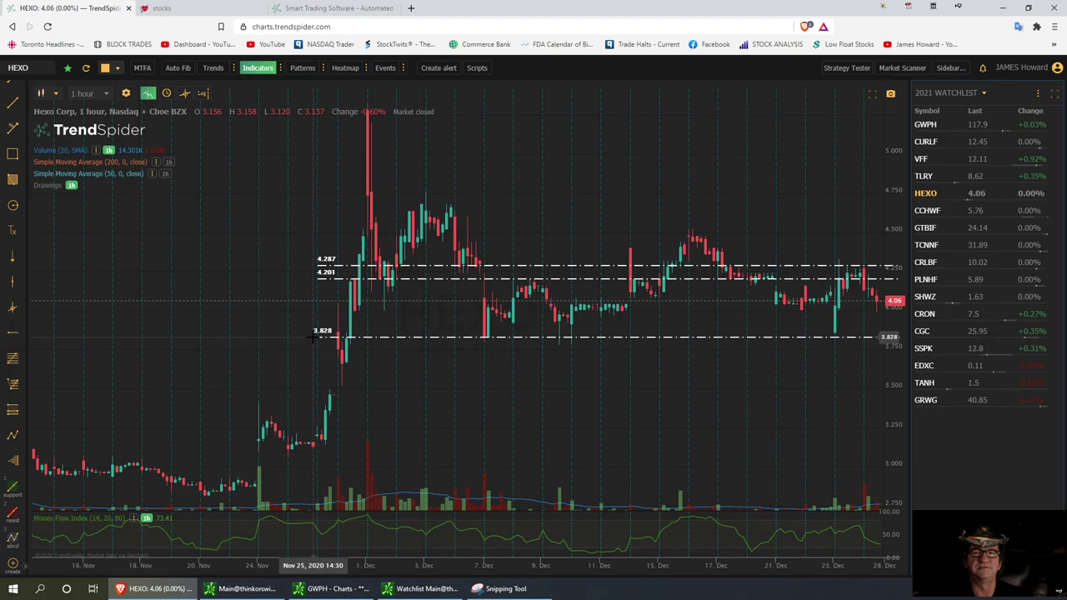
{"action": "left_click", "coordinate": [14, 333]}
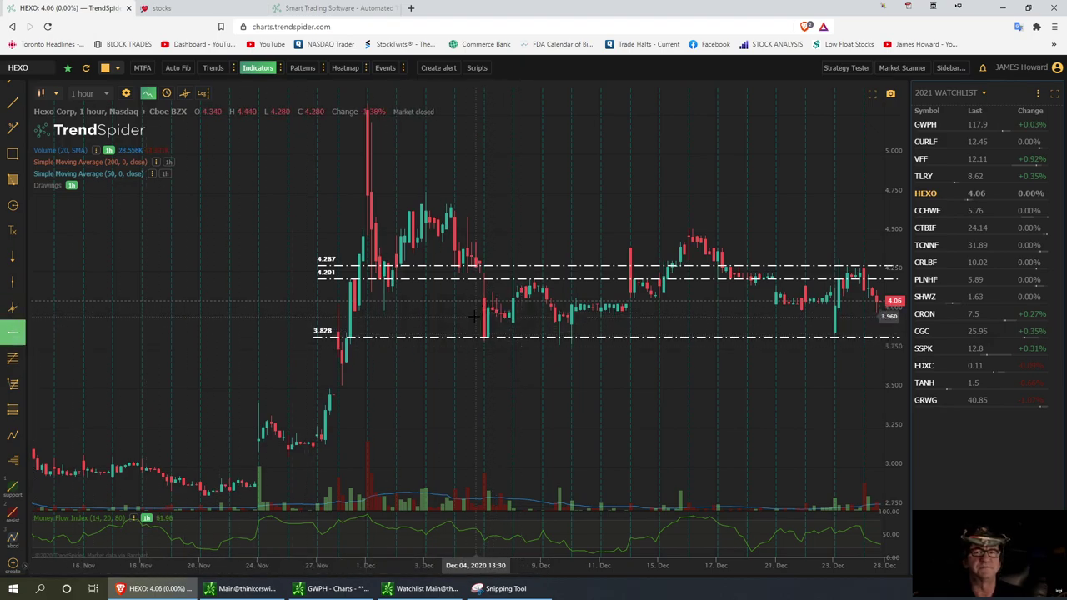
{"action": "left_click", "coordinate": [313, 322]}
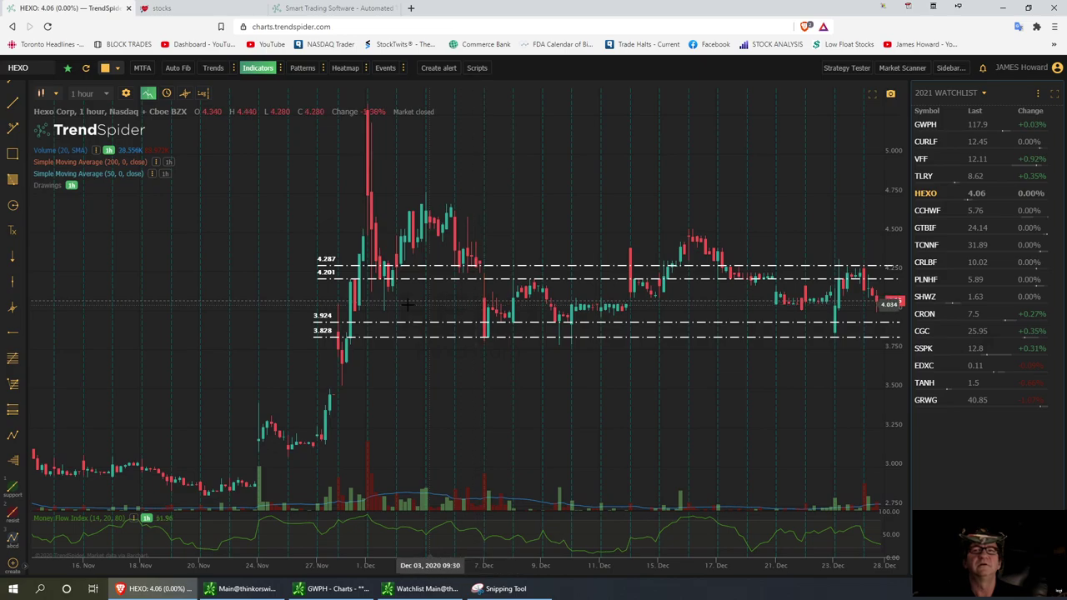
{"action": "left_click", "coordinate": [13, 331]}
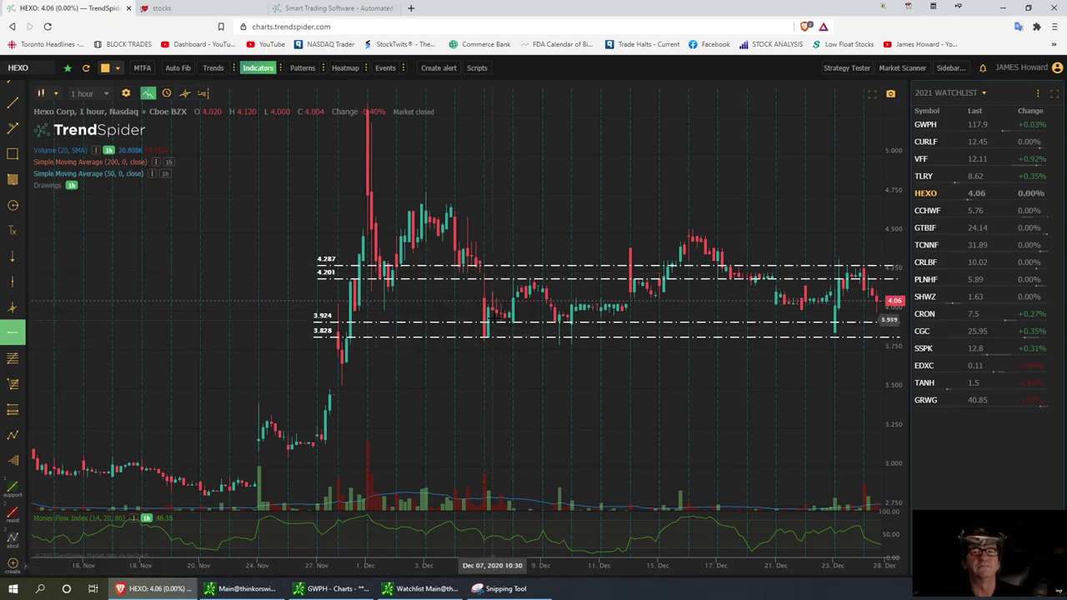
{"action": "left_click", "coordinate": [319, 299]}
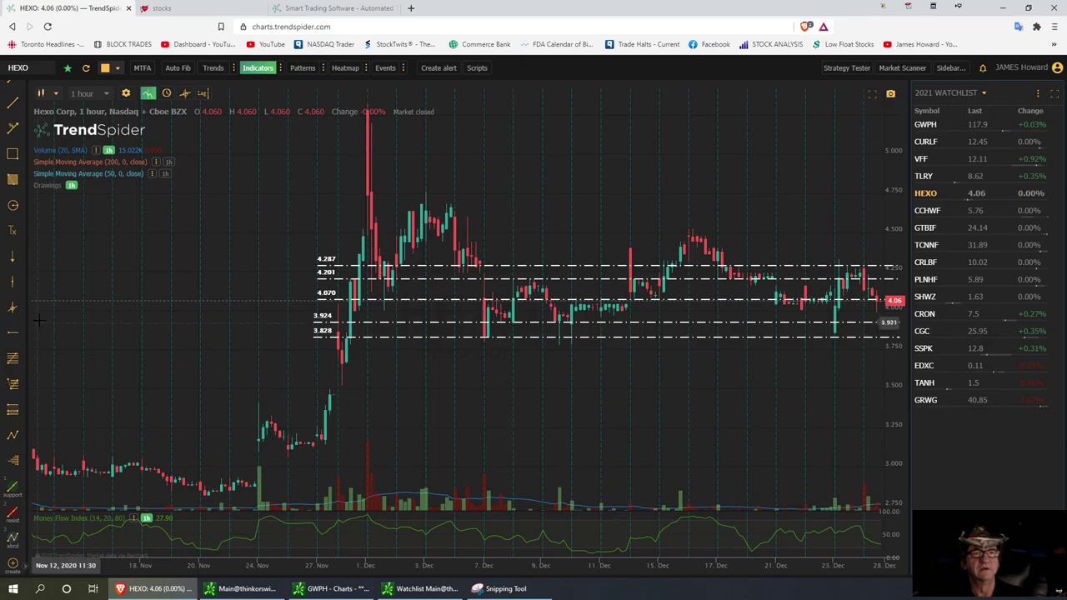
Step: Add horizontal lines on HEXO above the 4.287 level, at about 4.400 and 4.479
{"action": "left_click", "coordinate": [14, 333]}
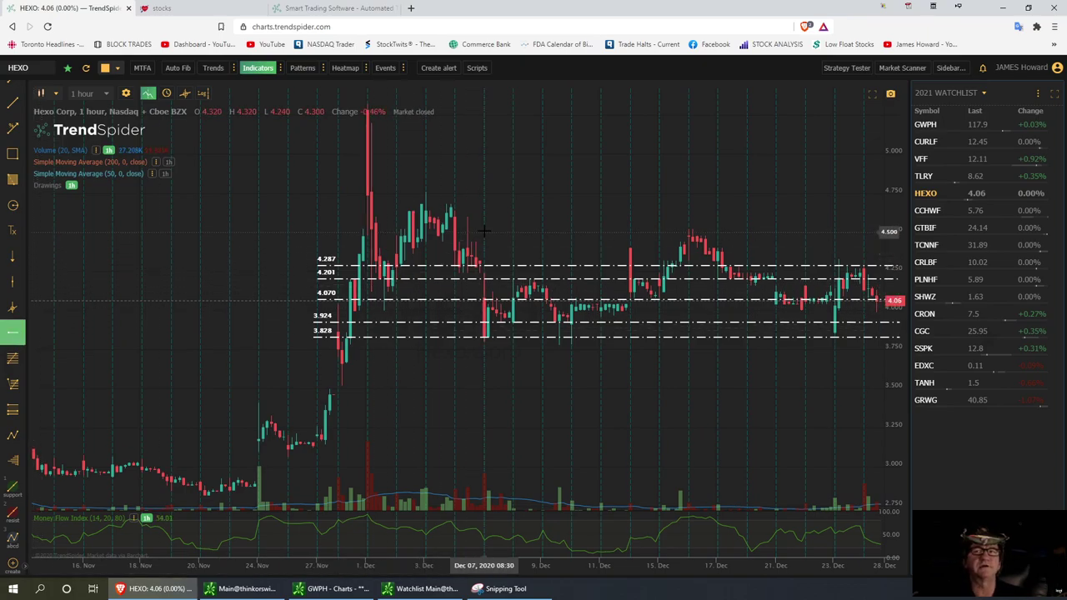
{"action": "left_click", "coordinate": [314, 248]}
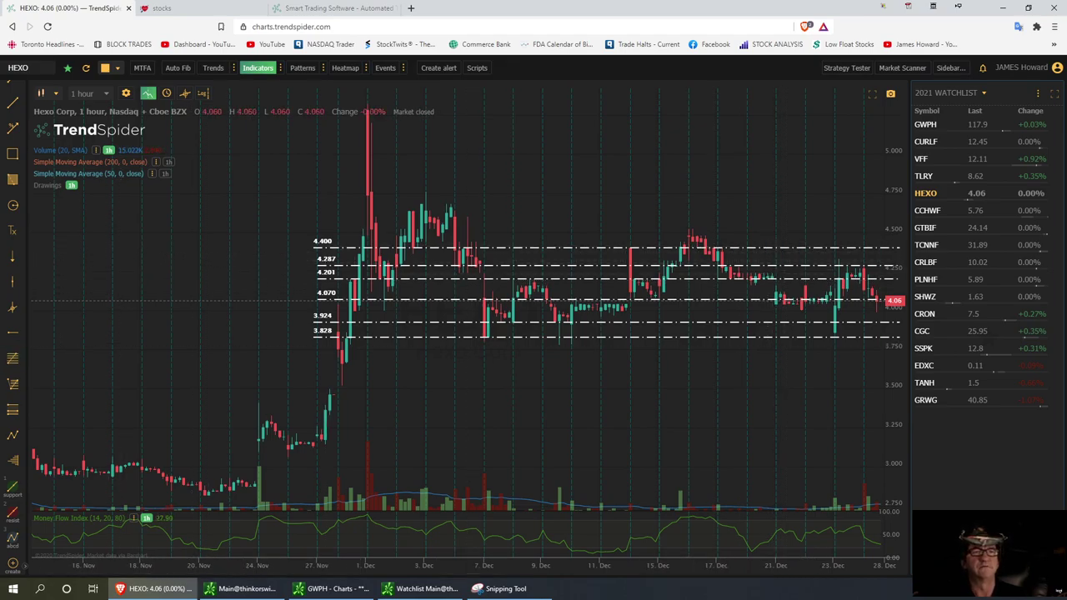
{"action": "left_click", "coordinate": [15, 334]}
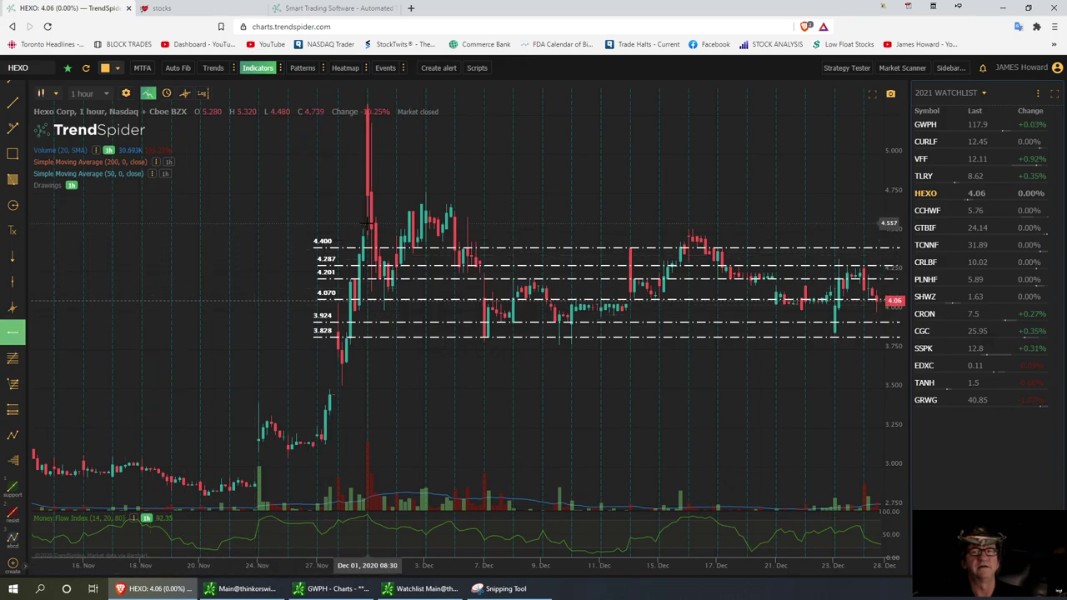
{"action": "left_click", "coordinate": [317, 234]}
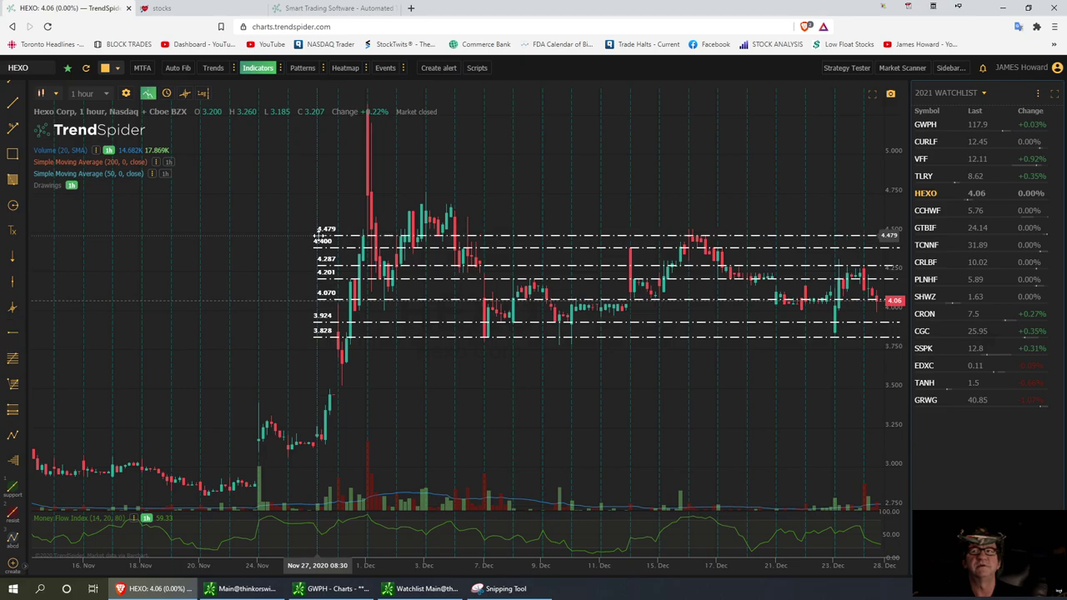
{"action": "left_click", "coordinate": [661, 204]}
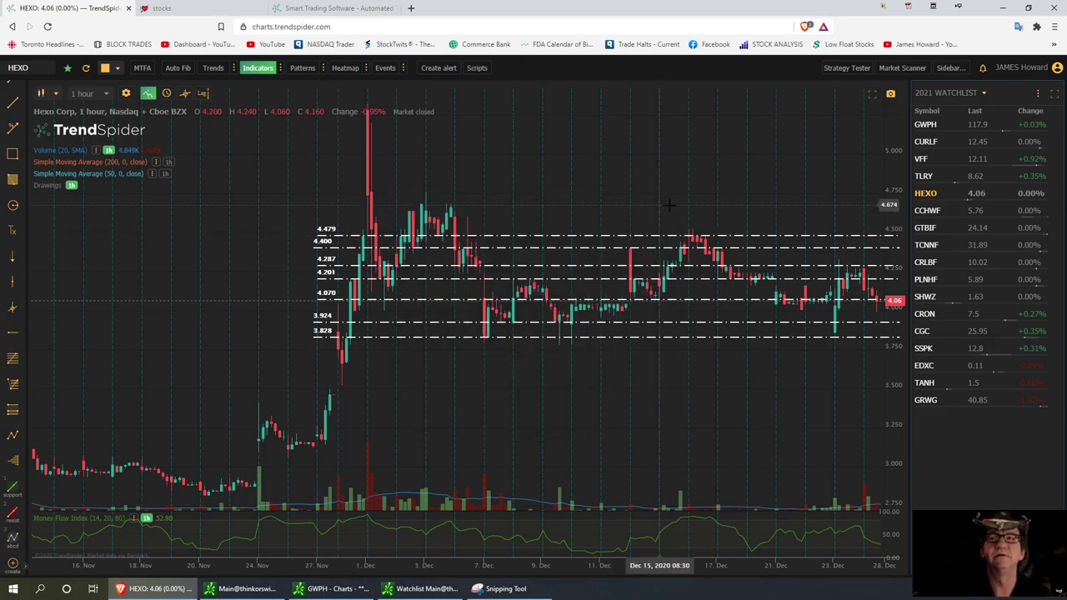
Step: Open the CCHWF chart and set its timeframe to Daily
{"action": "left_click", "coordinate": [925, 211]}
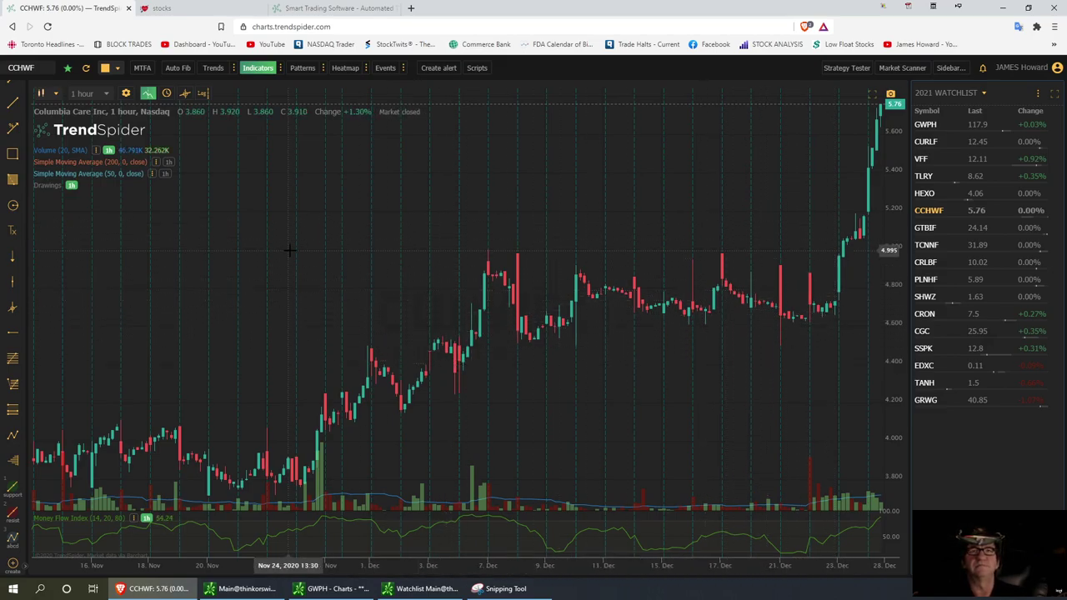
{"action": "left_click", "coordinate": [108, 94]}
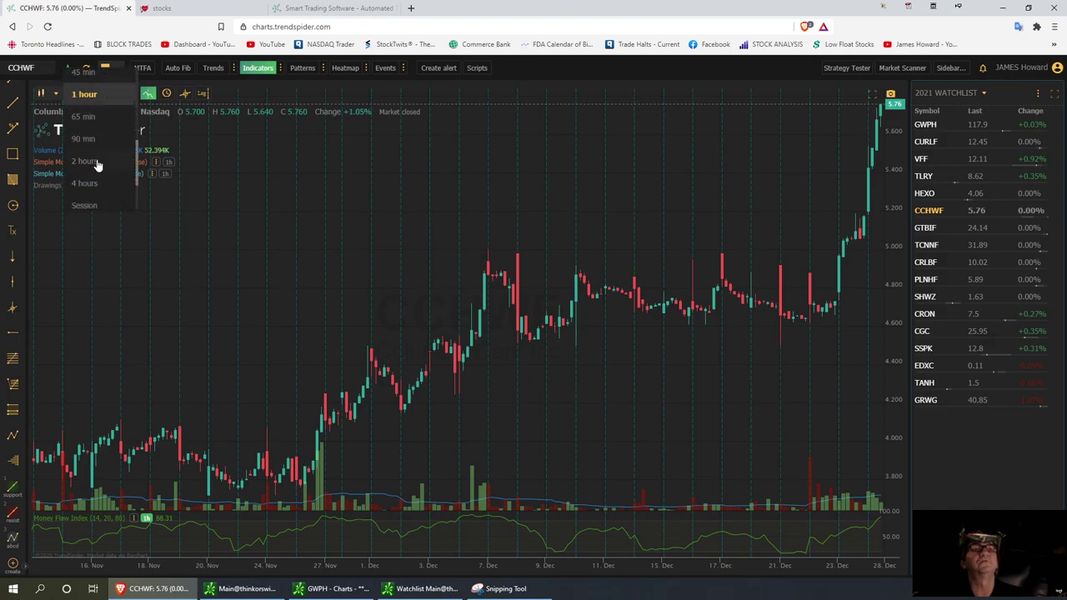
{"action": "scroll", "coordinate": [96, 166], "scroll_direction": "down", "scroll_amount": 3}
{"action": "left_click", "coordinate": [83, 154]}
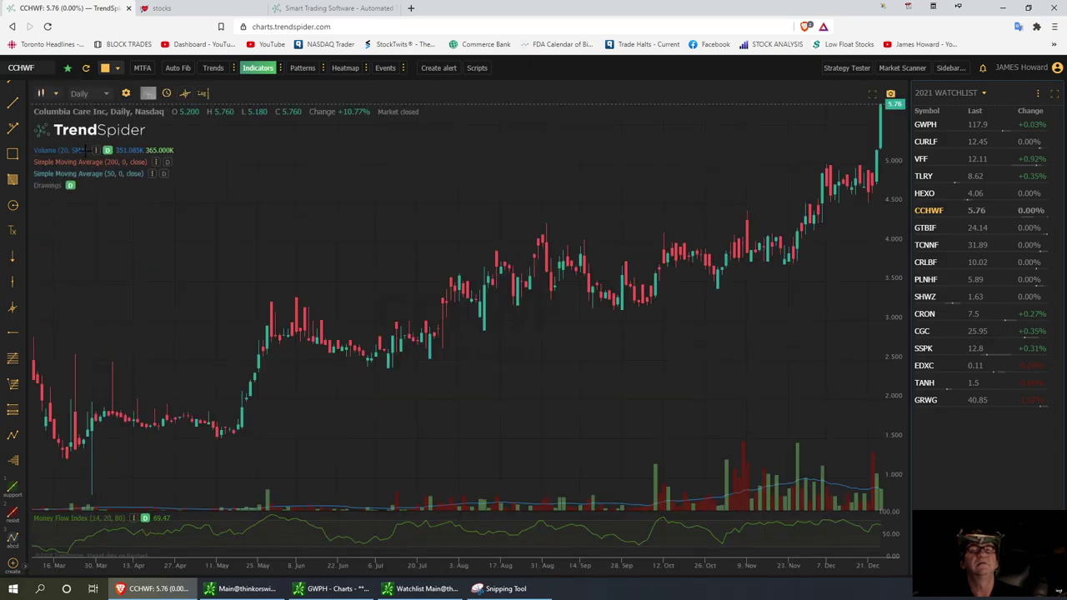
Step: Draw horizontal lines on CCHWF above the current price, at about 6.124, 6.598 and 7.009
{"action": "scroll", "coordinate": [384, 427], "scroll_direction": "down", "scroll_amount": 5}
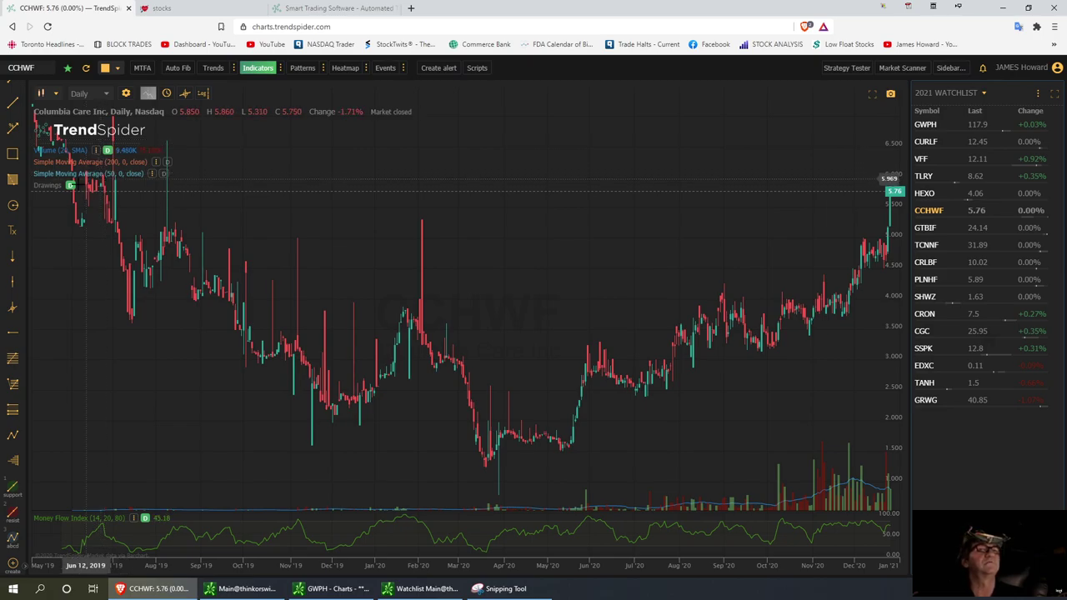
{"action": "left_click", "coordinate": [13, 332]}
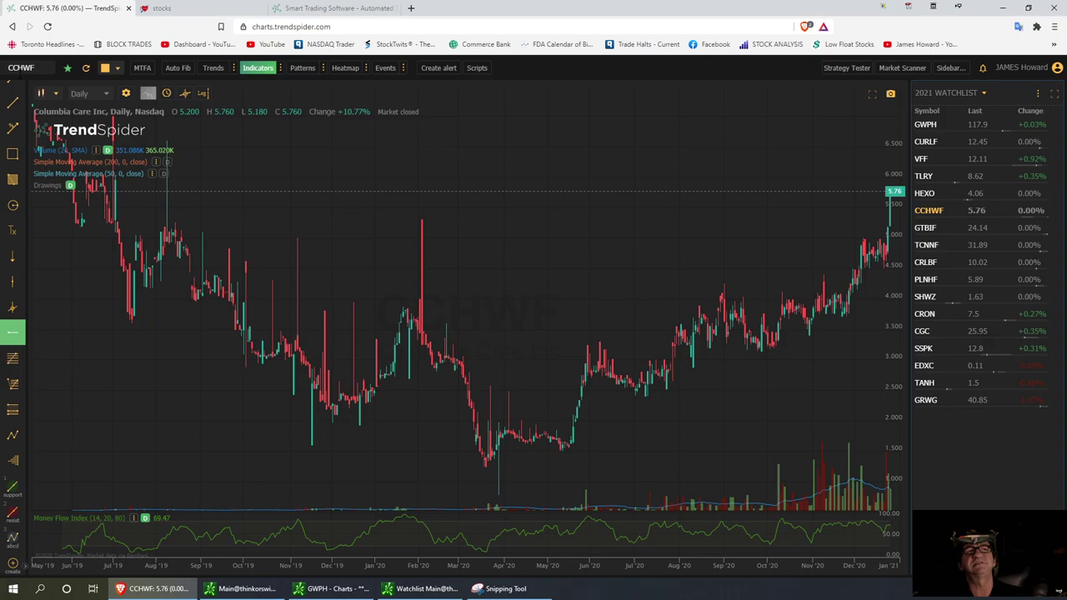
{"action": "left_click", "coordinate": [475, 170]}
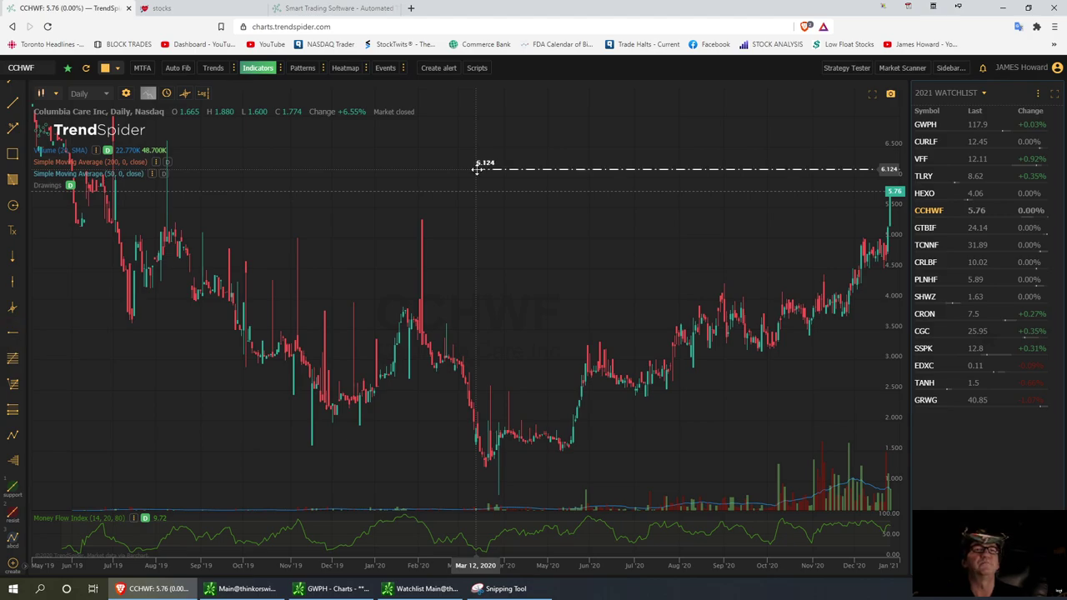
{"action": "left_click", "coordinate": [14, 335]}
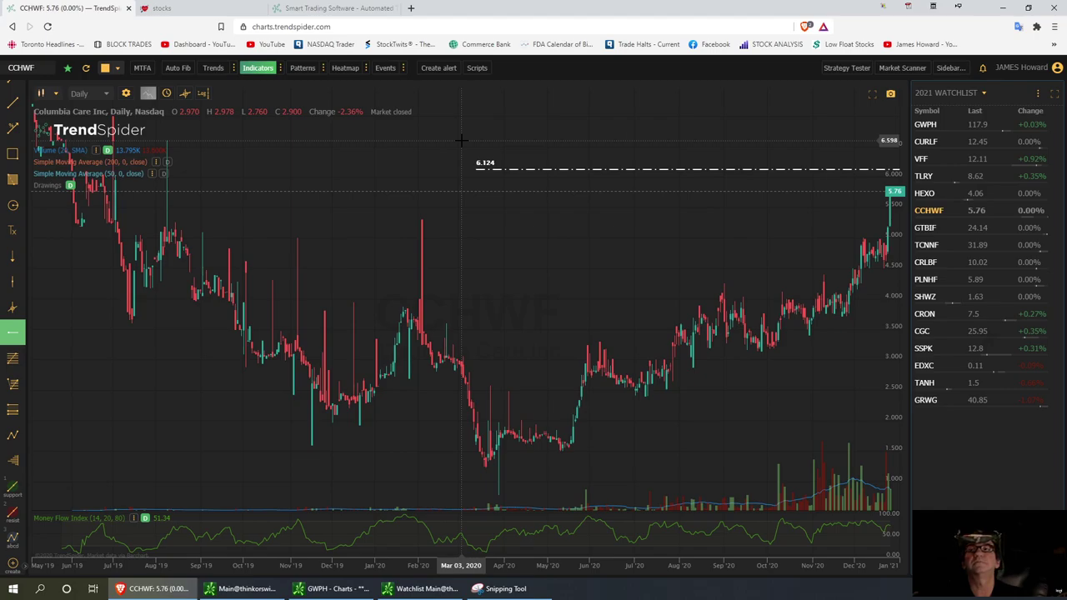
{"action": "left_click", "coordinate": [461, 140]}
{"action": "left_click", "coordinate": [20, 335]}
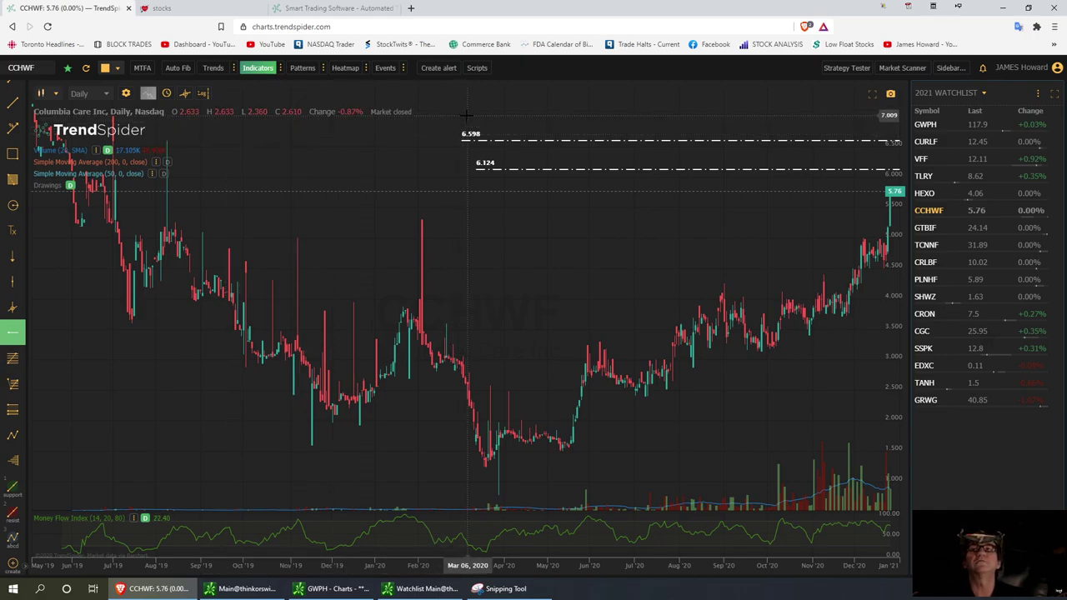
{"action": "left_click", "coordinate": [467, 115]}
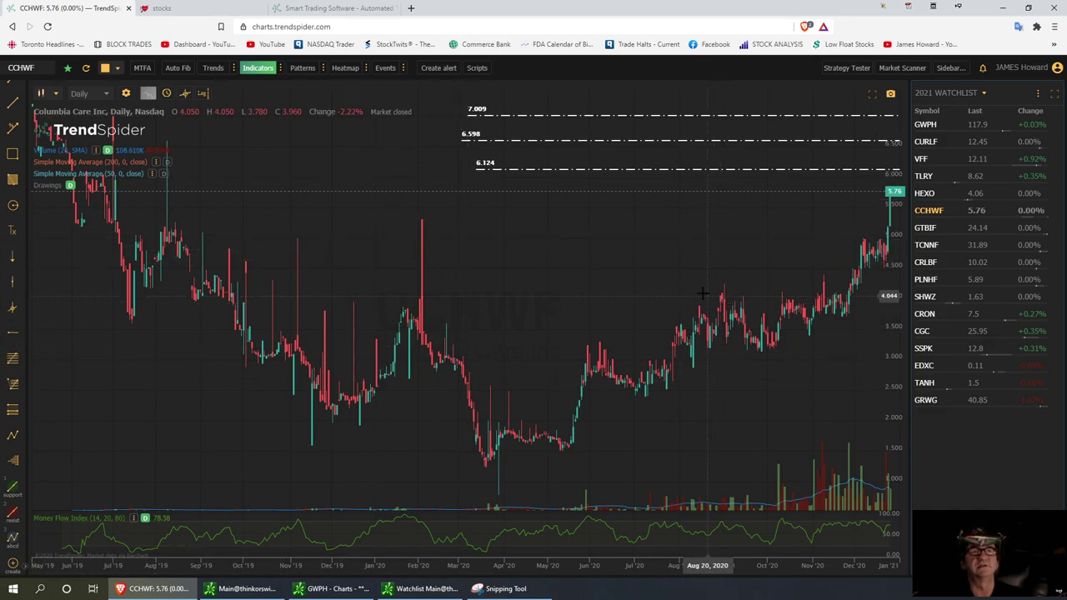
Step: Add horizontal lines on CCHWF below the current price, at about 5.312 and 4.975
{"action": "left_click", "coordinate": [12, 332]}
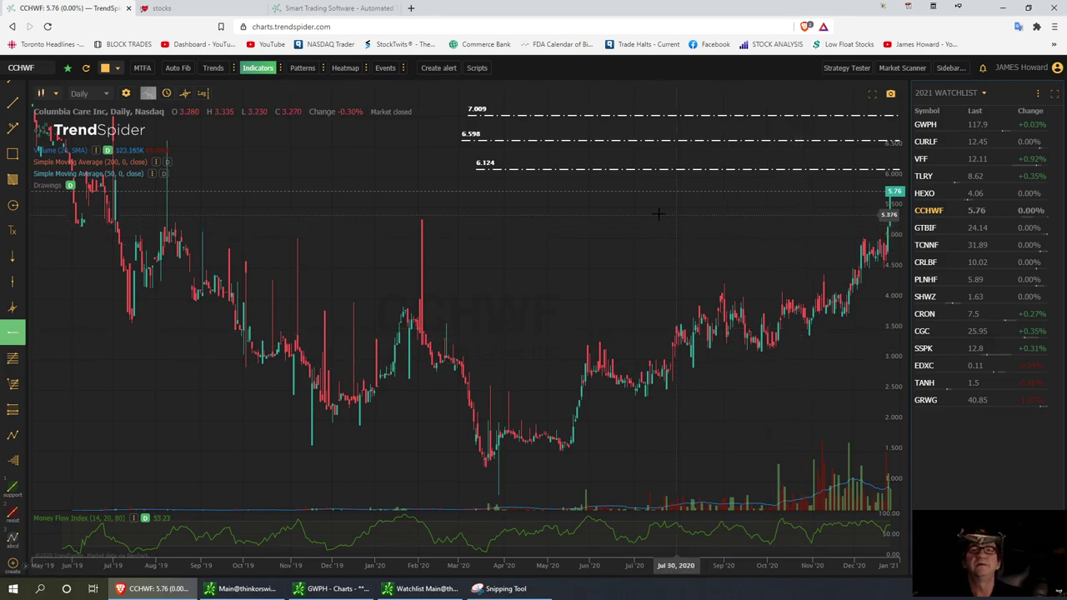
{"action": "left_click", "coordinate": [489, 218]}
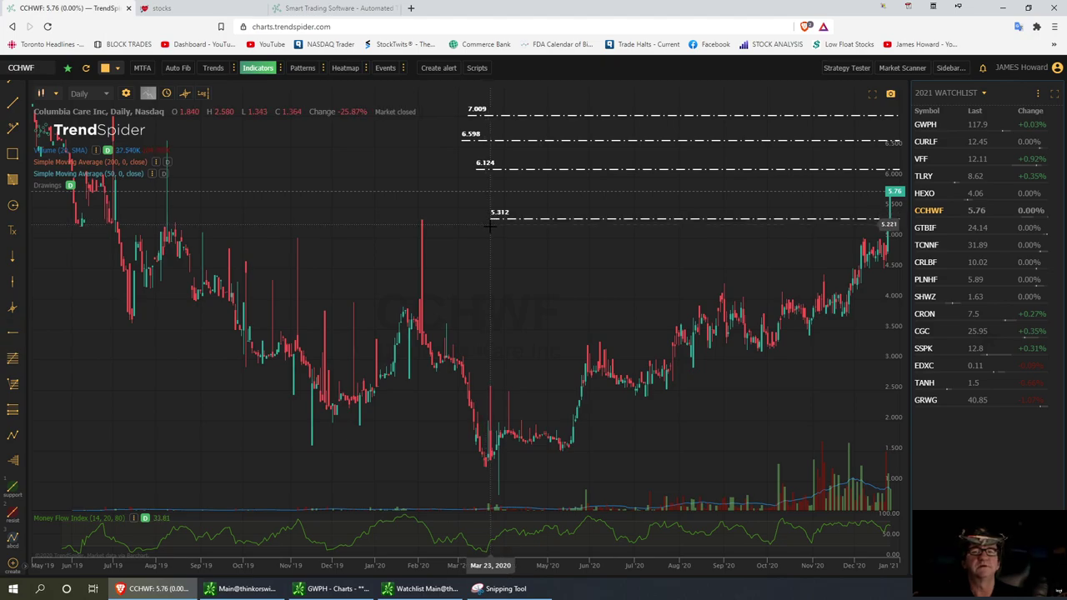
{"action": "left_click", "coordinate": [16, 333]}
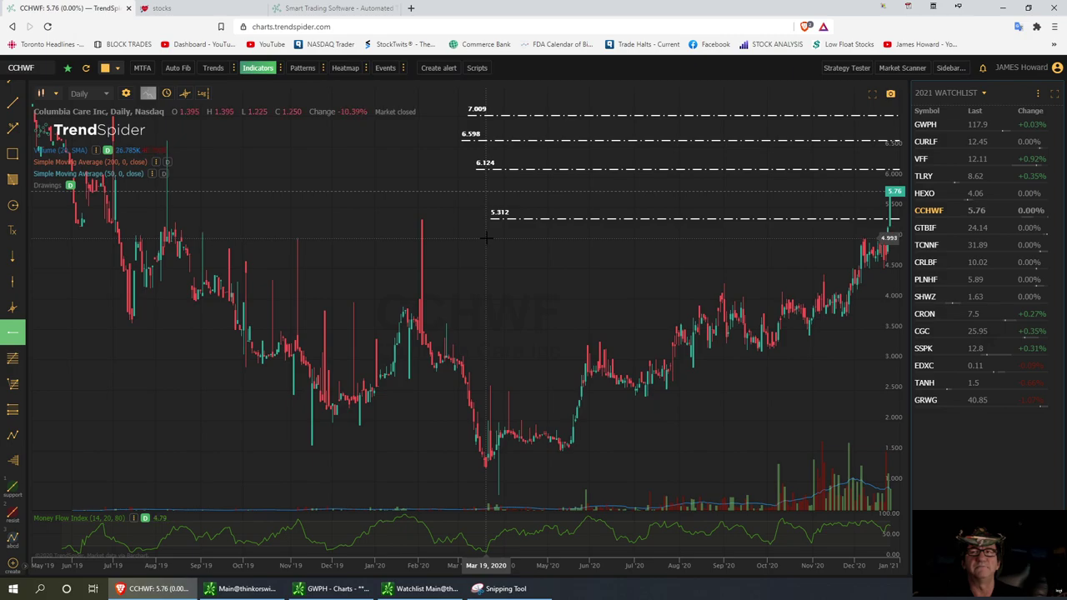
{"action": "left_click", "coordinate": [486, 239]}
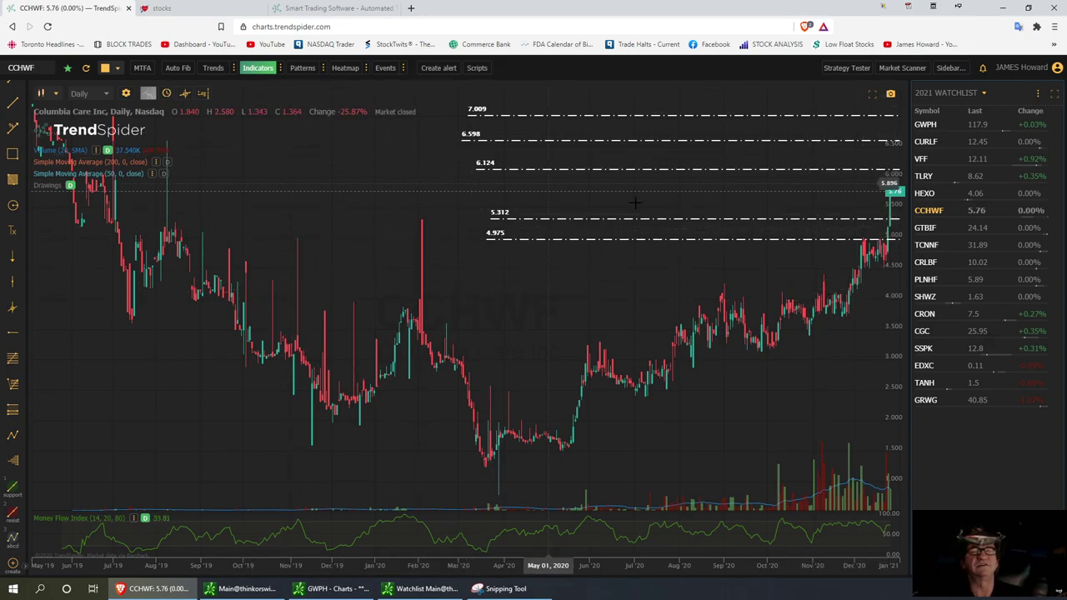
Step: Open the GTBIF daily chart and draw horizontal lines at about 25.066, above the current price, and at about 19.851
{"action": "left_click", "coordinate": [927, 228]}
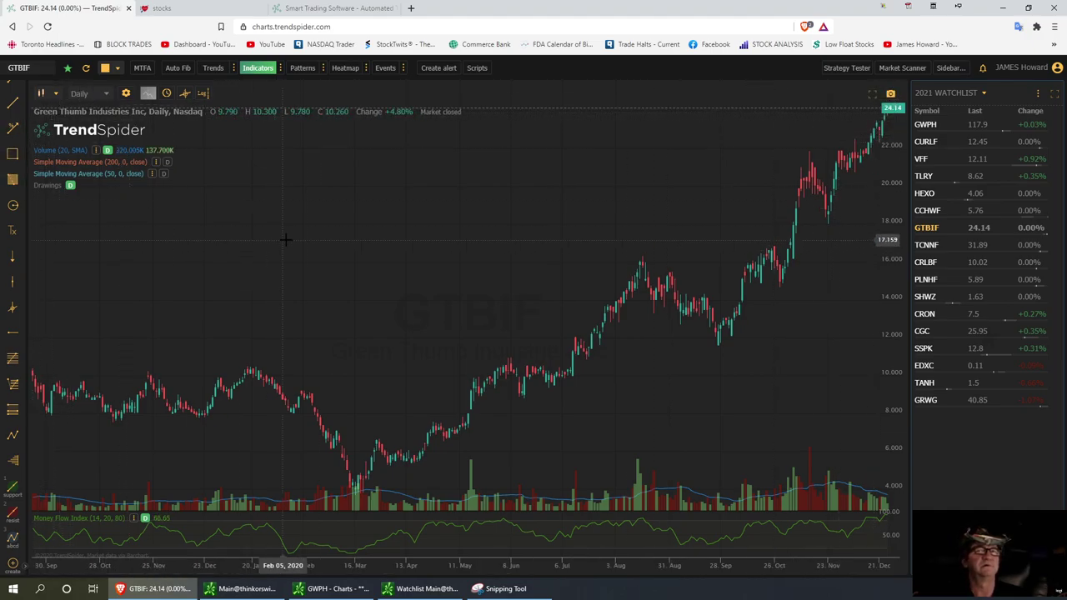
{"action": "scroll", "coordinate": [358, 300], "scroll_direction": "up", "scroll_amount": 3}
{"action": "scroll", "coordinate": [401, 298], "scroll_direction": "down", "scroll_amount": 3}
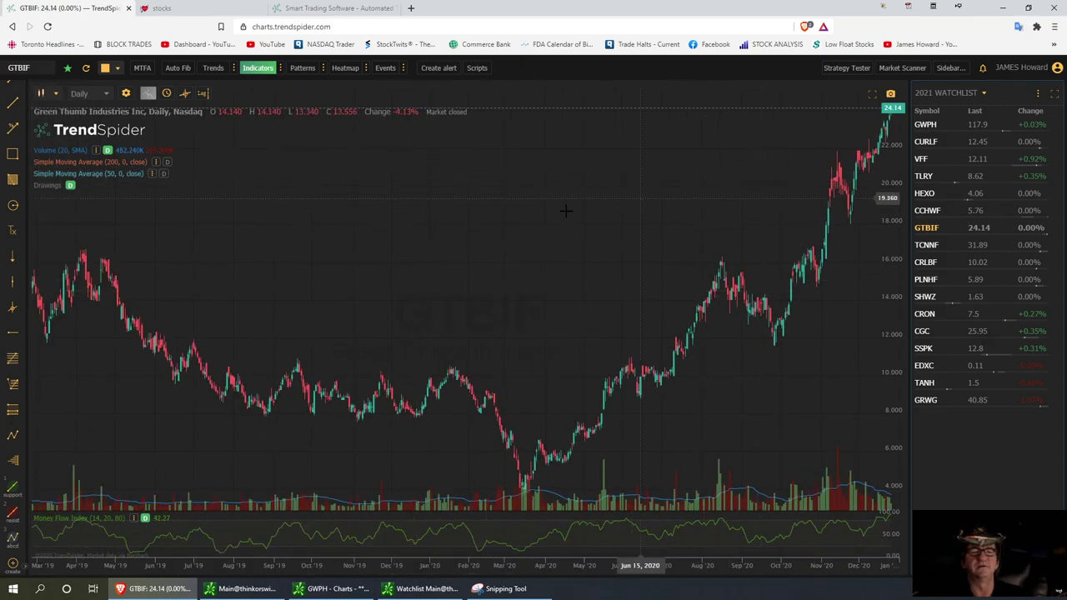
{"action": "scroll", "coordinate": [501, 220], "scroll_direction": "down", "scroll_amount": 3}
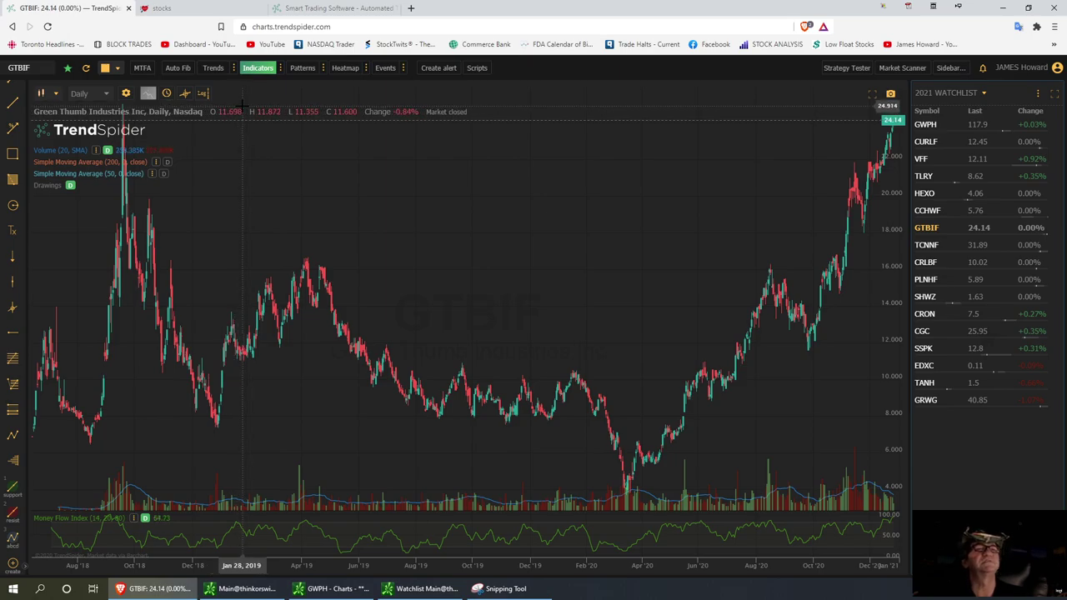
{"action": "left_click", "coordinate": [17, 330]}
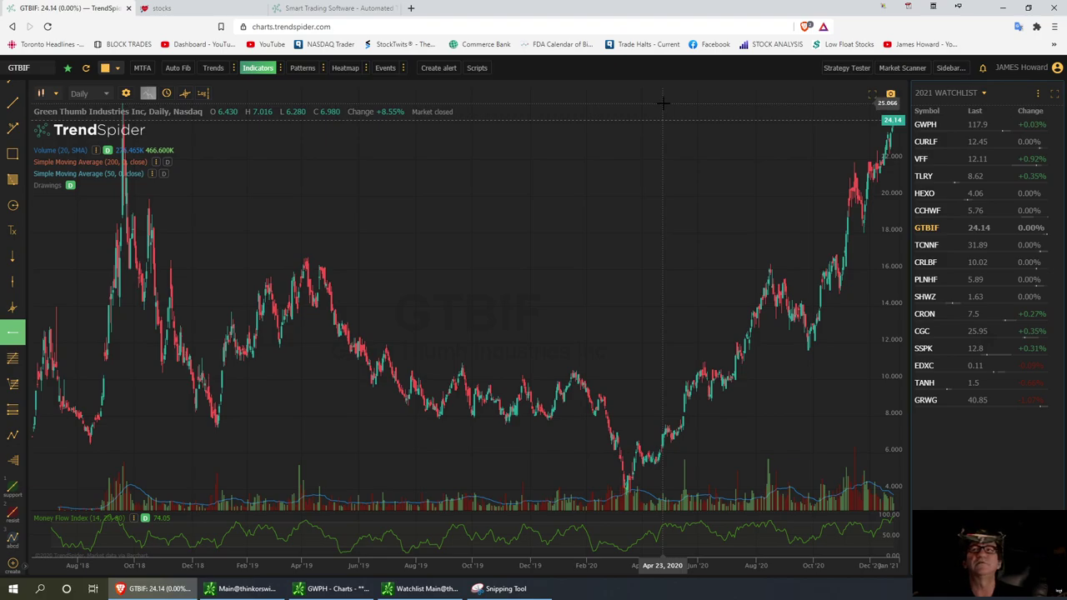
{"action": "left_click", "coordinate": [662, 103]}
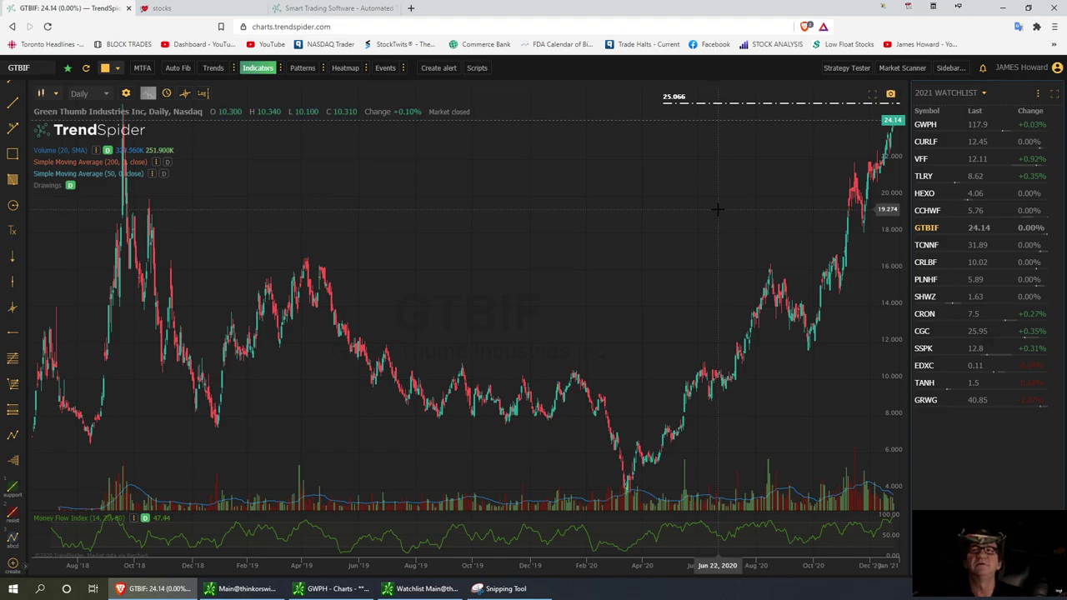
{"action": "left_click", "coordinate": [18, 333]}
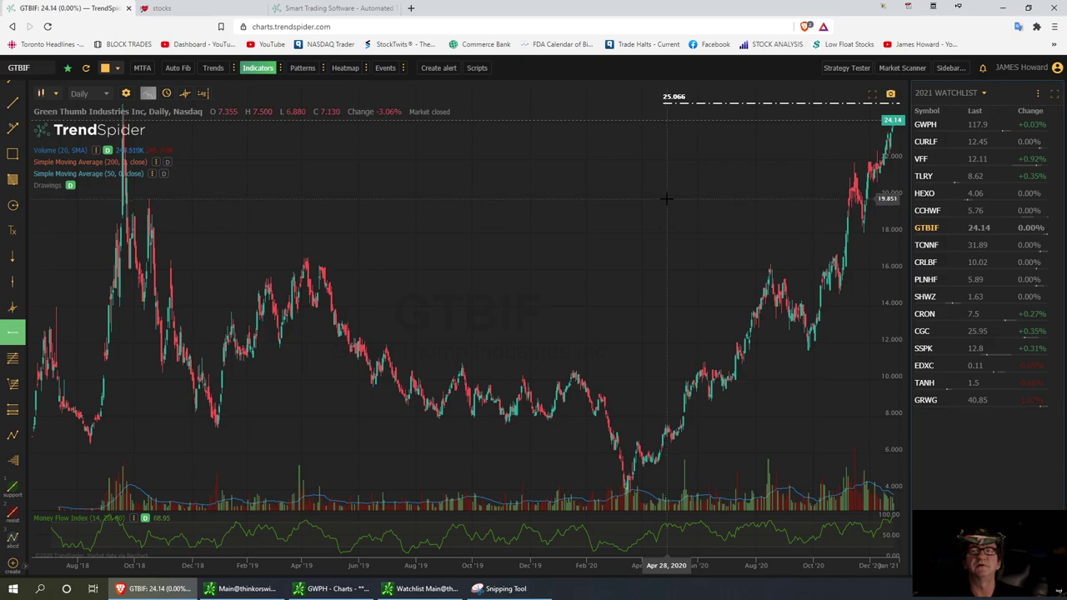
{"action": "left_click", "coordinate": [667, 198]}
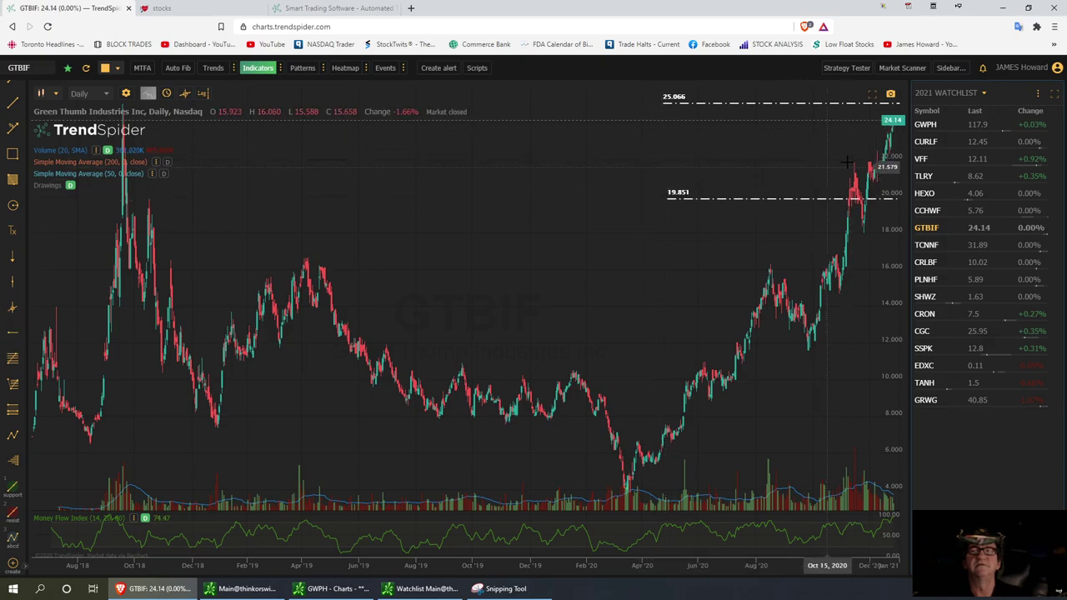
Step: Draw horizontal lines on the GTBIF daily chart at about 21.884 and 23.528, just below the current price
{"action": "scroll", "coordinate": [754, 477], "scroll_direction": "up", "scroll_amount": 5}
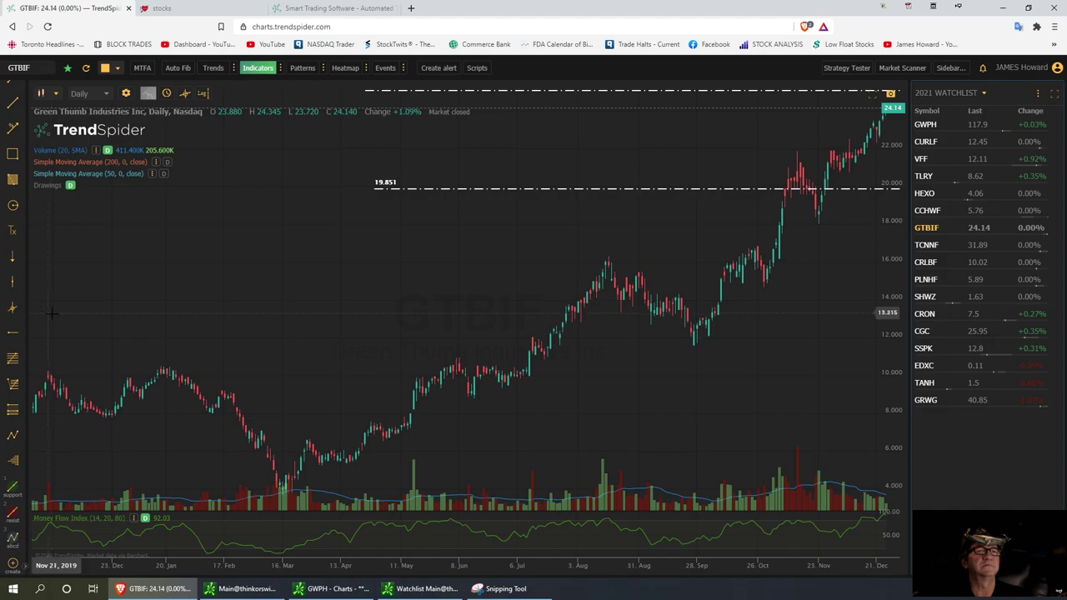
{"action": "left_click", "coordinate": [13, 332]}
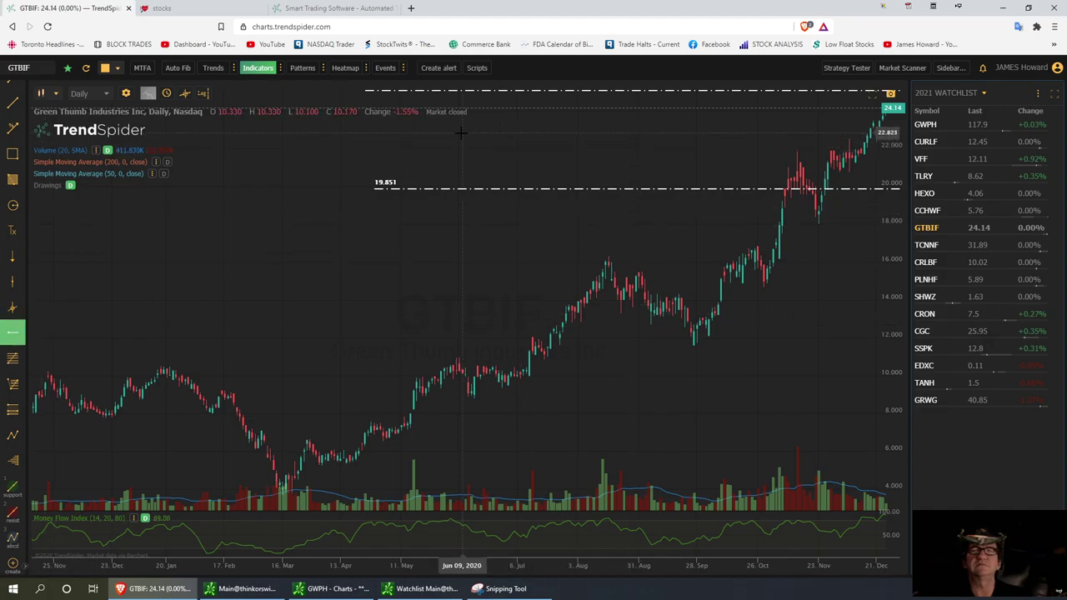
{"action": "left_click", "coordinate": [387, 150]}
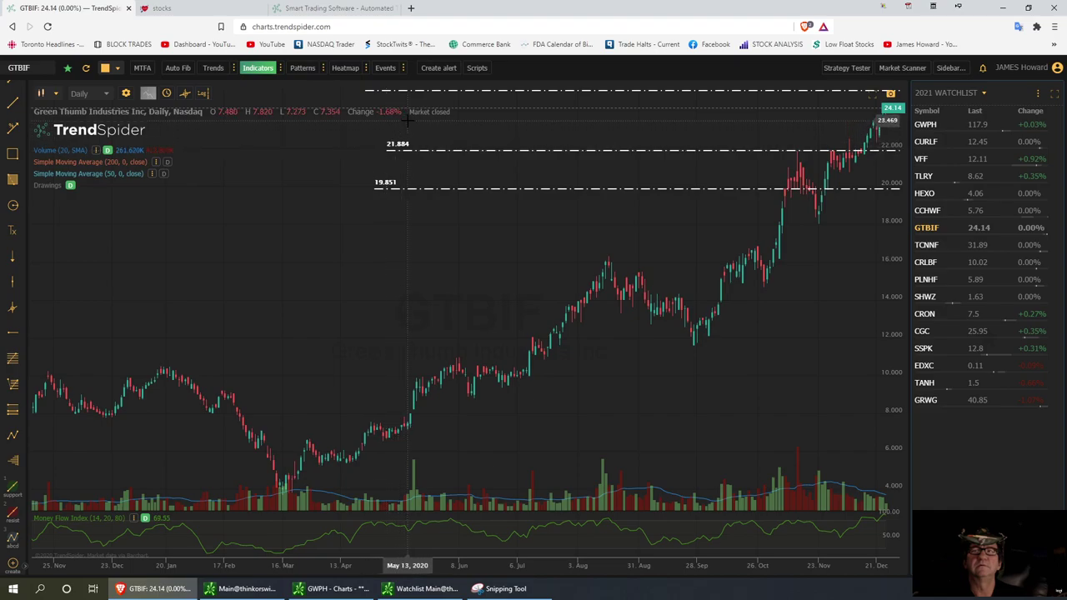
{"action": "left_click", "coordinate": [13, 333]}
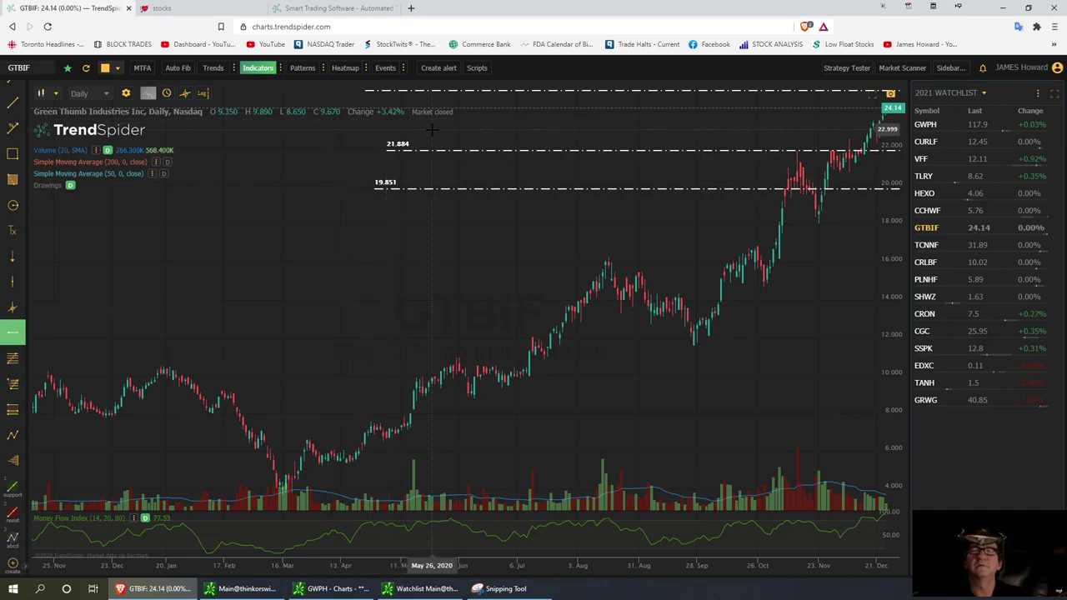
{"action": "left_click", "coordinate": [406, 119]}
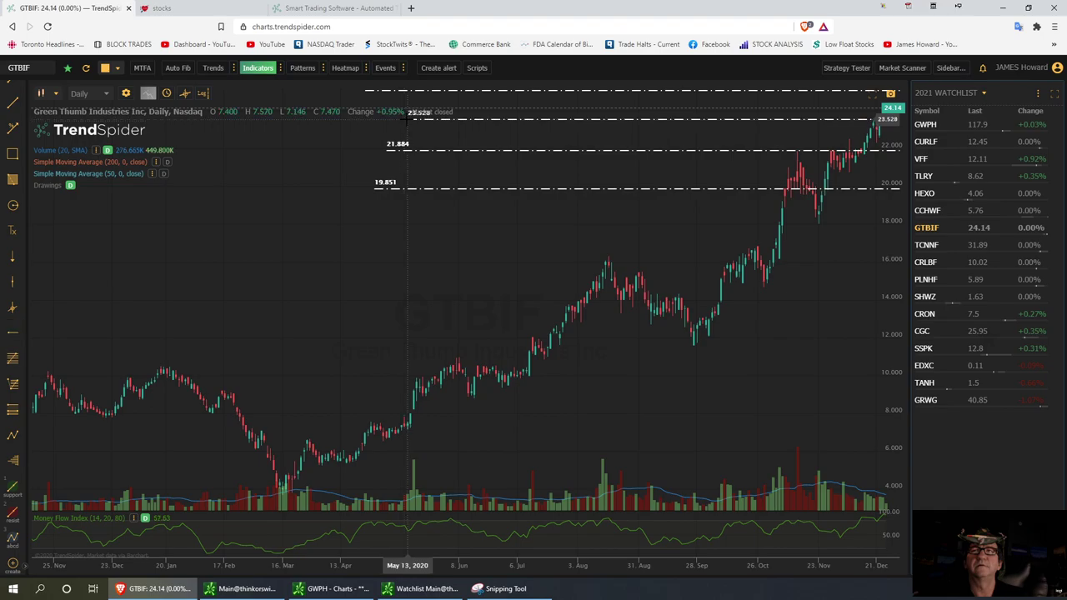
{"action": "scroll", "coordinate": [667, 108], "scroll_direction": "down", "scroll_amount": 5}
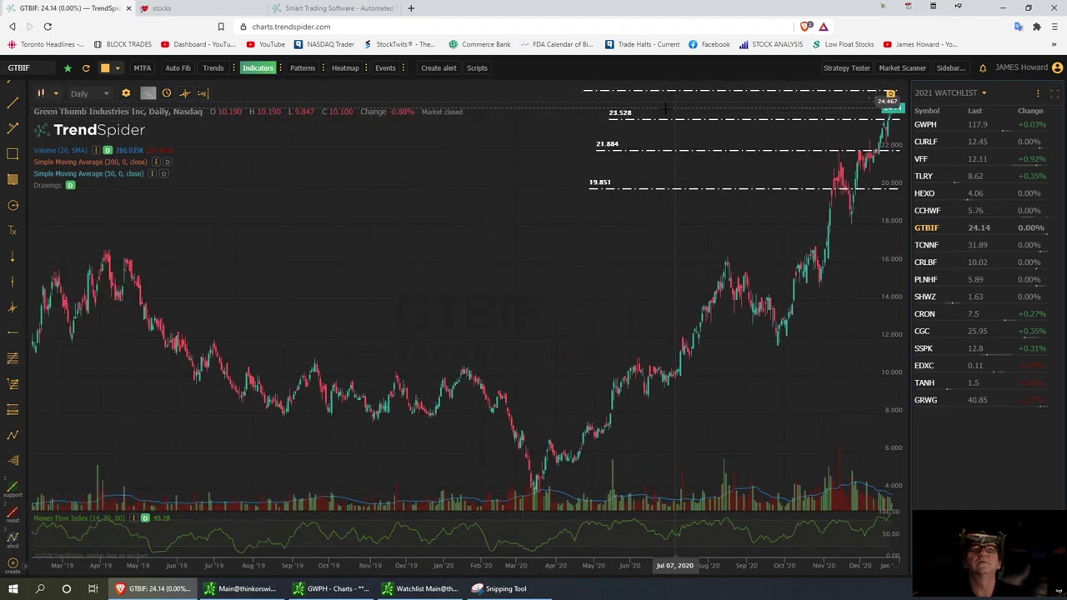
{"action": "scroll", "coordinate": [655, 117], "scroll_direction": "down", "scroll_amount": 3}
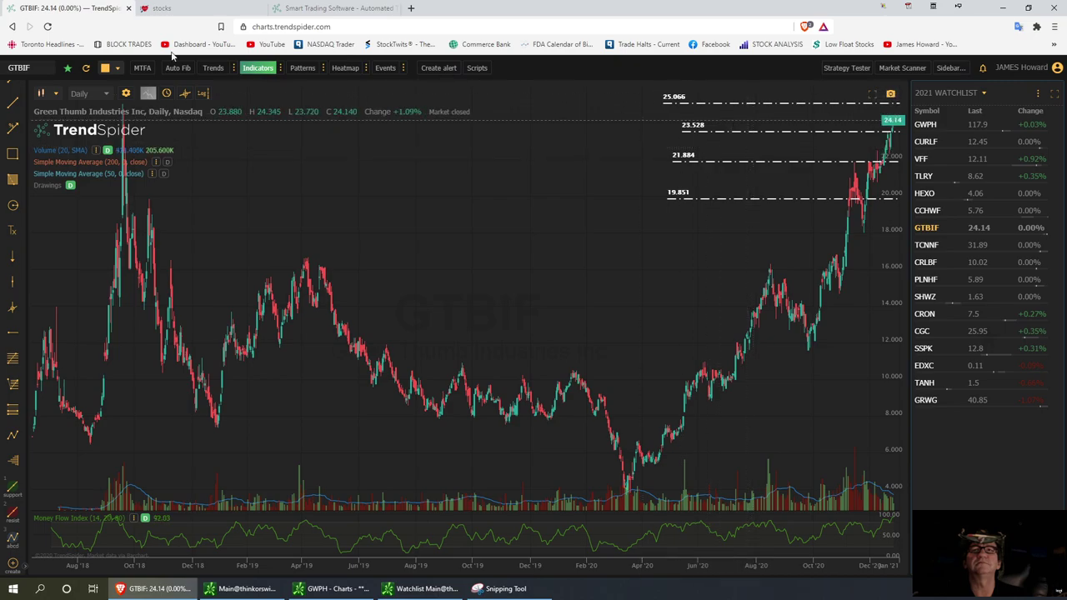
Step: Change the GTBIF chart's timeframe to 1 hour
{"action": "left_click", "coordinate": [108, 93]}
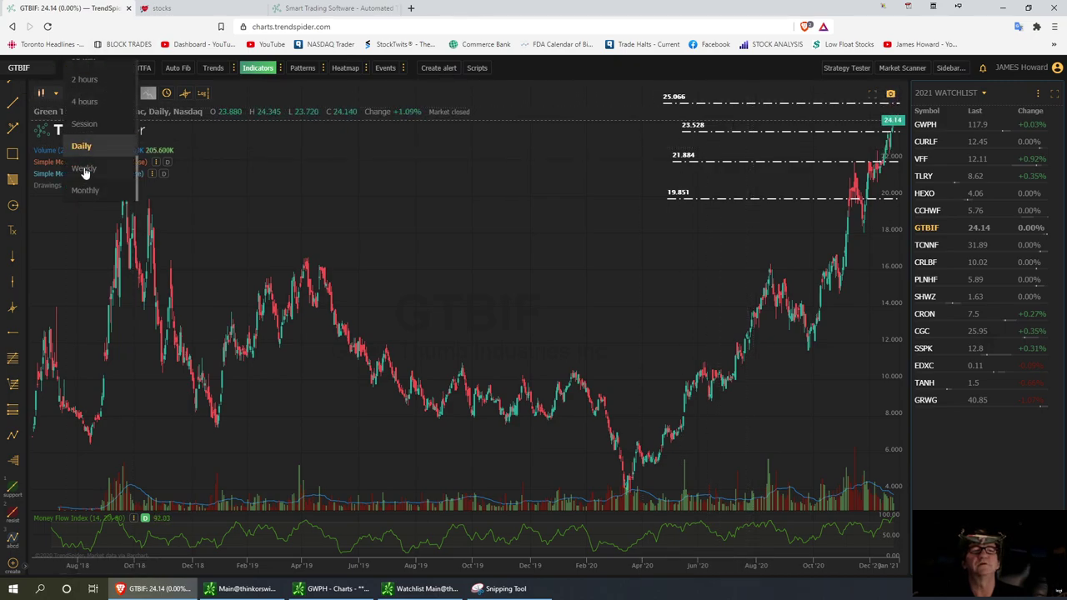
{"action": "scroll", "coordinate": [79, 108], "scroll_direction": "up", "scroll_amount": 5}
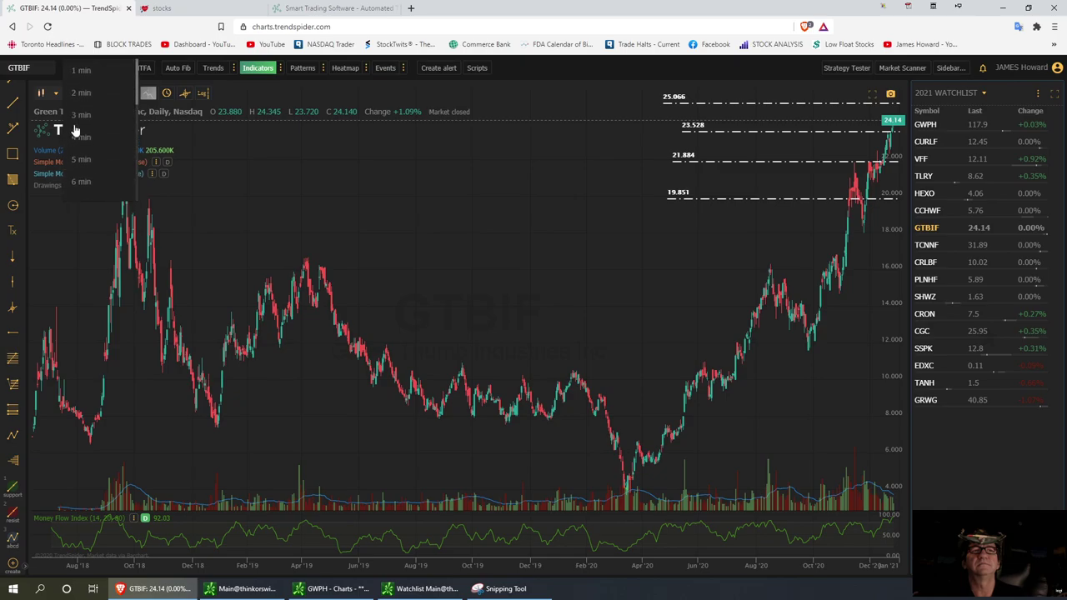
{"action": "scroll", "coordinate": [80, 143], "scroll_direction": "down", "scroll_amount": 2}
{"action": "scroll", "coordinate": [82, 146], "scroll_direction": "down", "scroll_amount": 2}
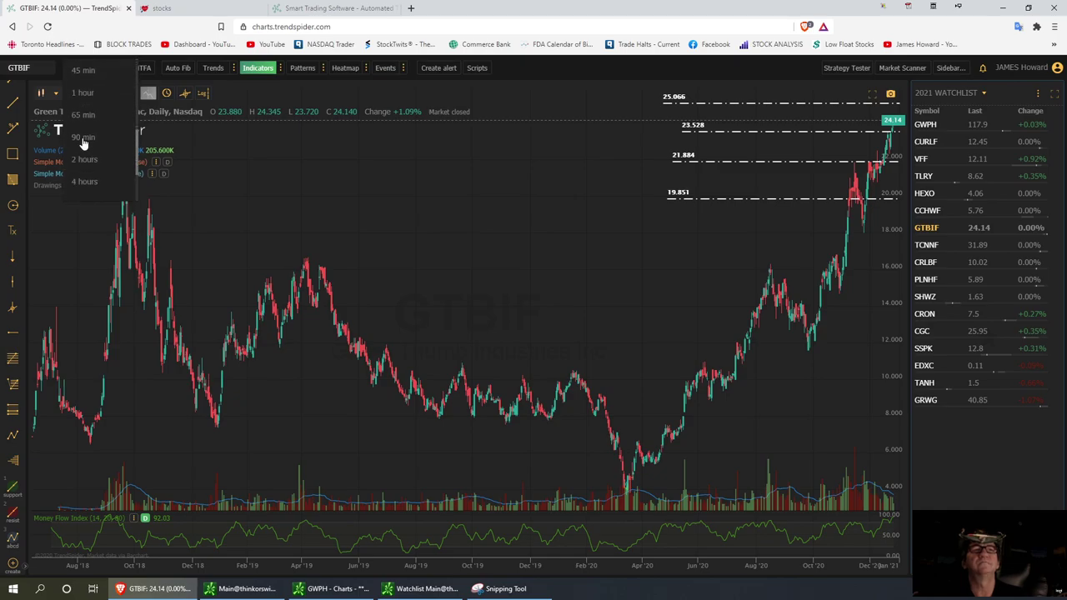
{"action": "scroll", "coordinate": [82, 144], "scroll_direction": "up", "scroll_amount": 3}
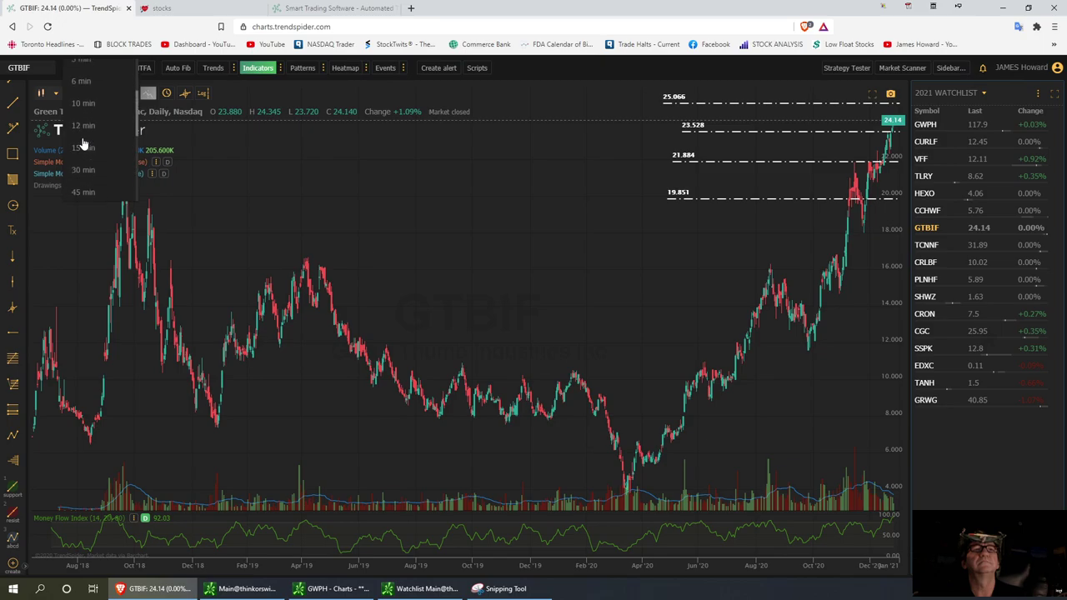
{"action": "left_click", "coordinate": [82, 148]}
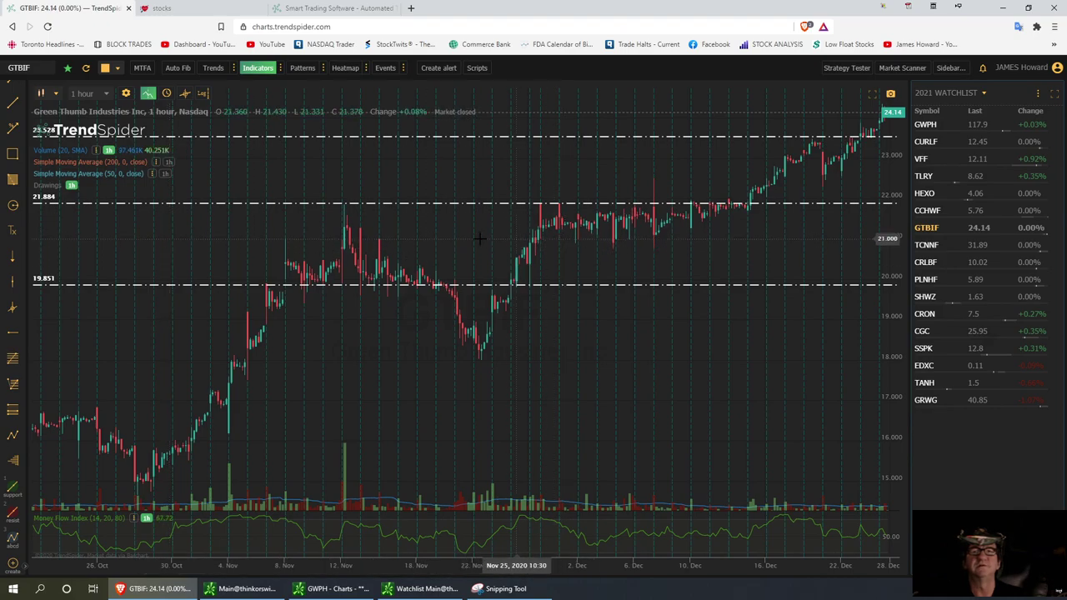
Step: Add horizontal lines on the GTBIF one-hour chart at about 21.344, 20.490 and 22.639
{"action": "left_click", "coordinate": [12, 332]}
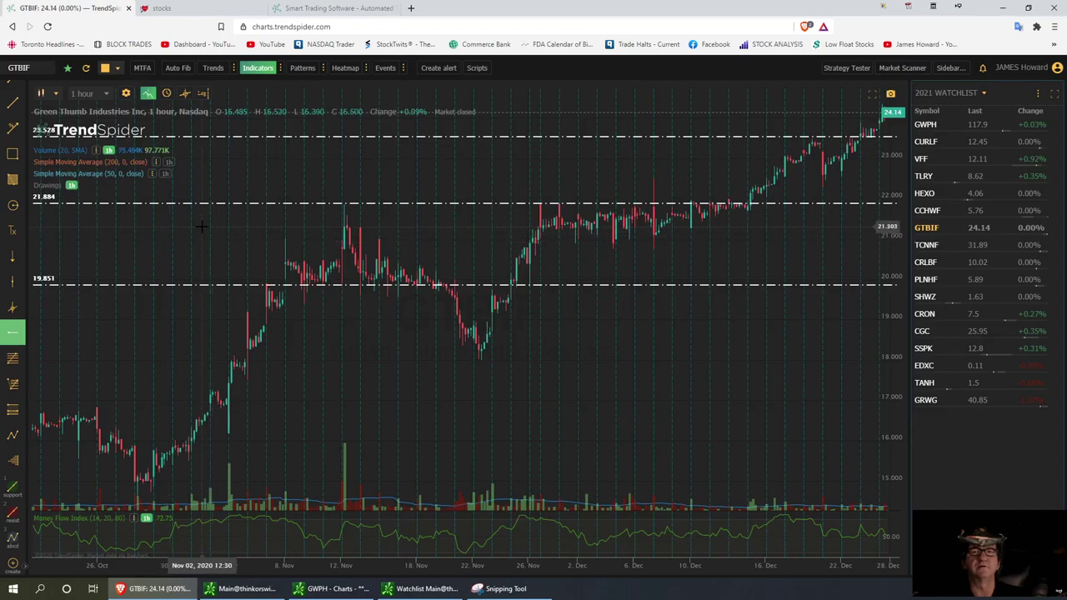
{"action": "left_click", "coordinate": [282, 223]}
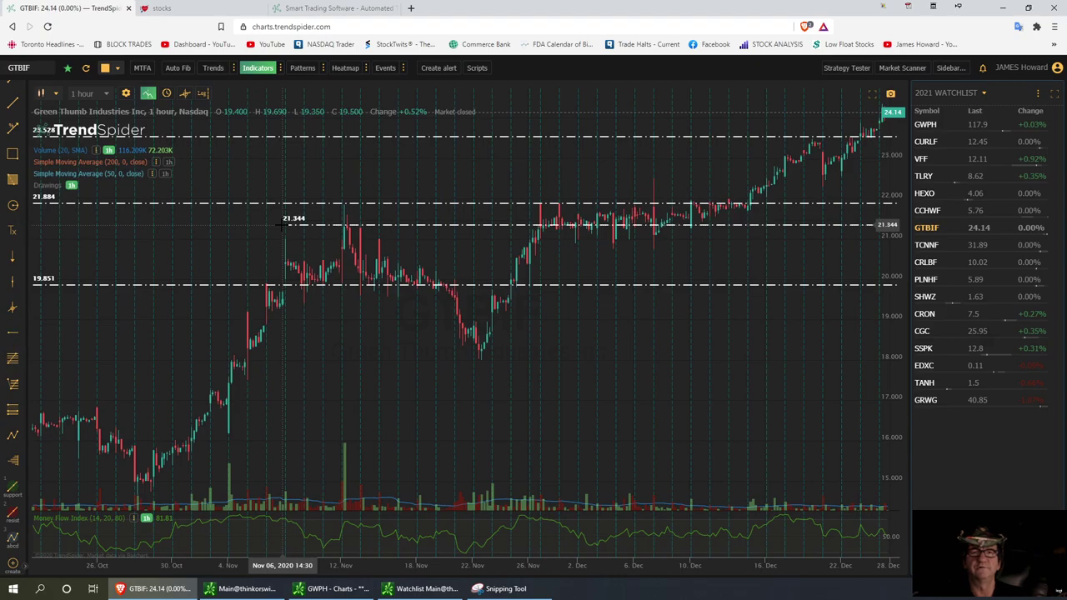
{"action": "left_click", "coordinate": [13, 331]}
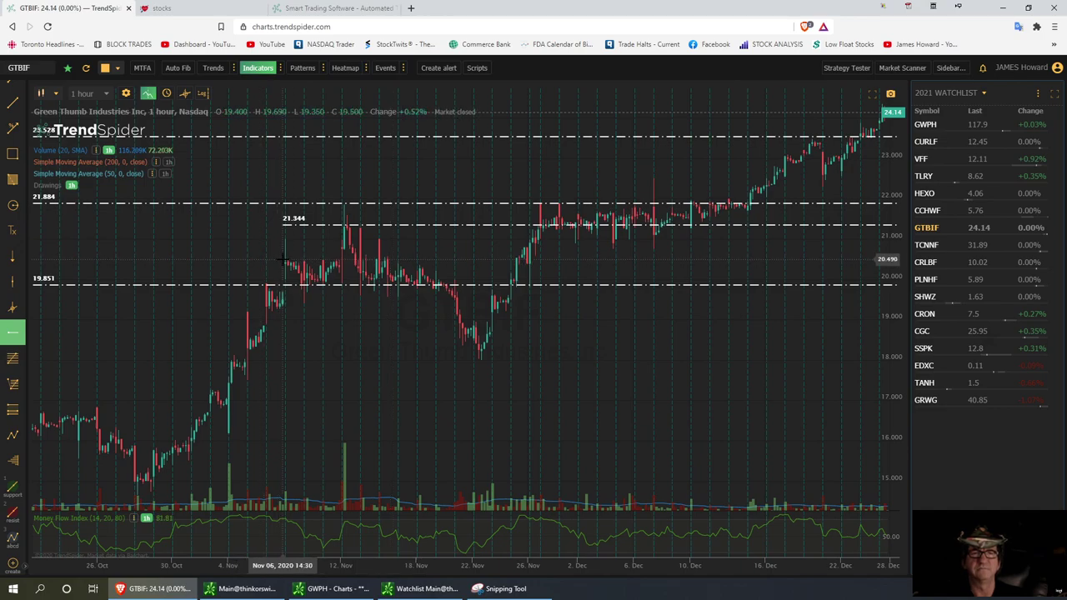
{"action": "left_click", "coordinate": [283, 260]}
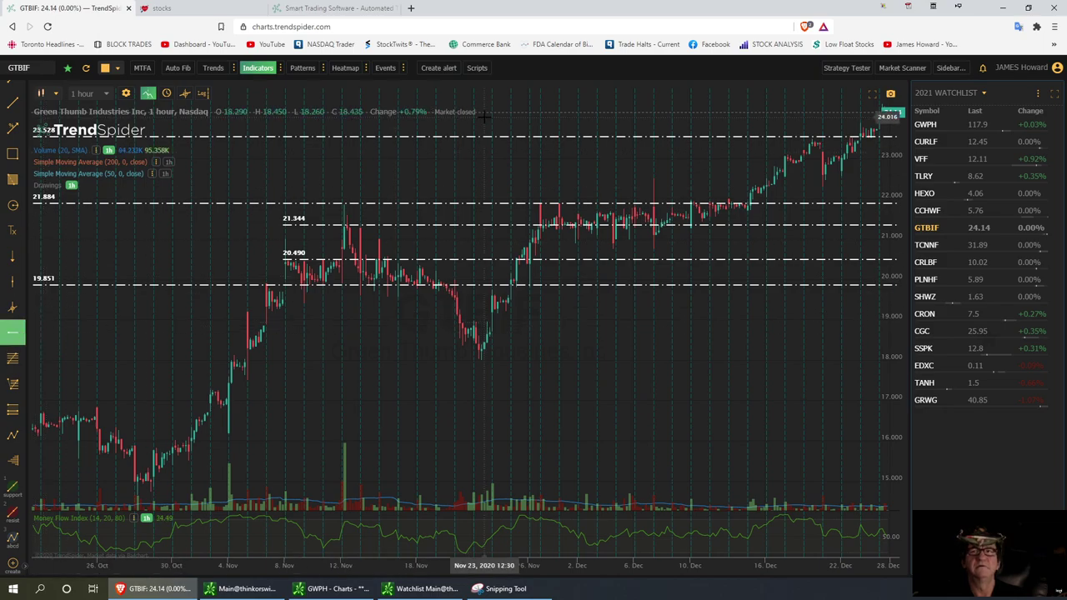
{"action": "left_click", "coordinate": [315, 172]}
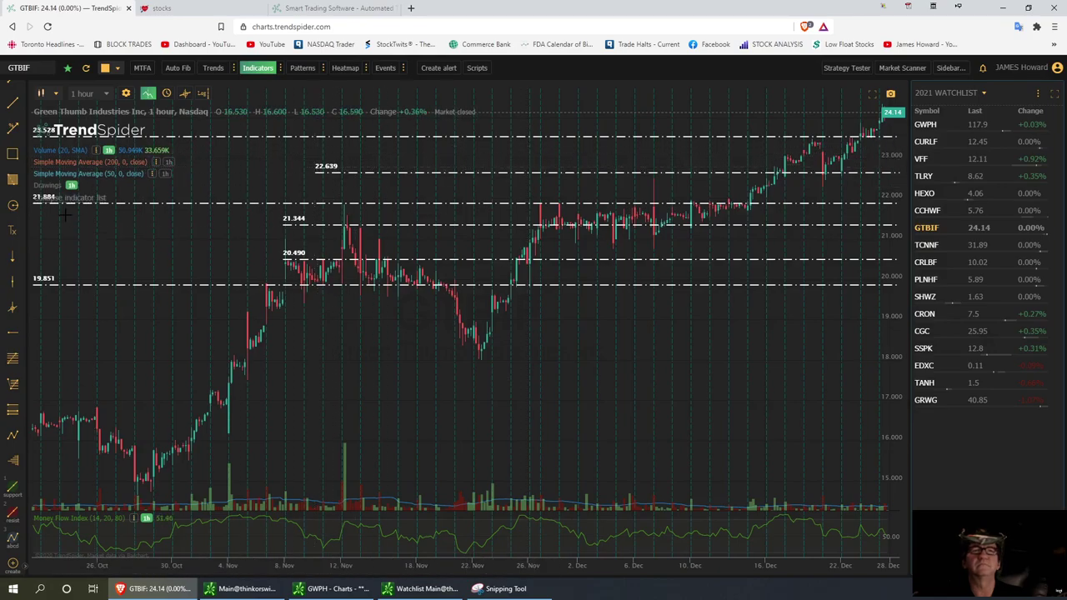
{"action": "left_click", "coordinate": [13, 332]}
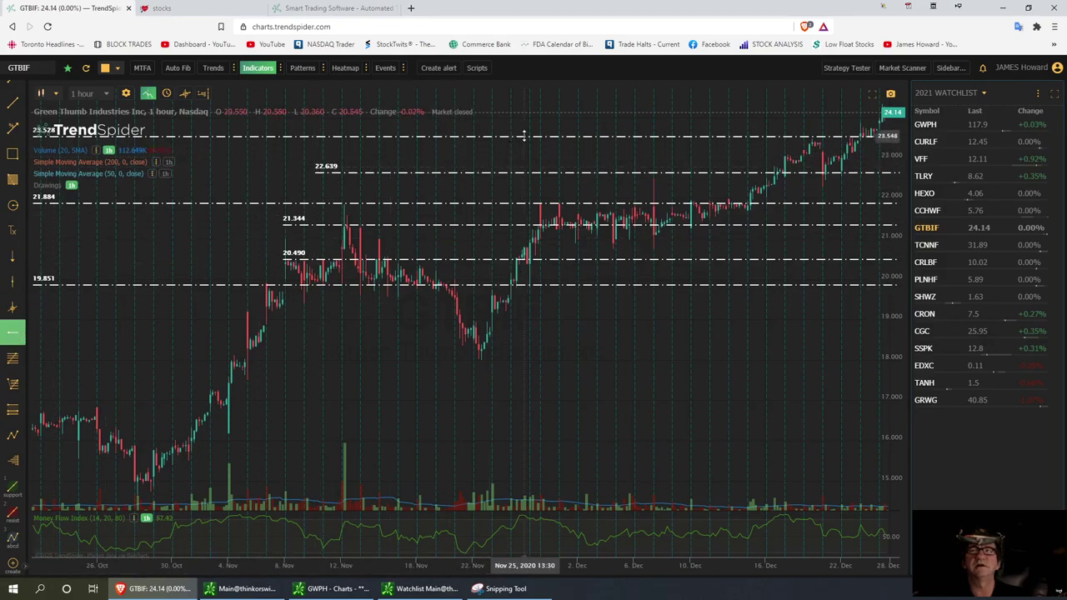
{"action": "scroll", "coordinate": [584, 191], "scroll_direction": "up", "scroll_amount": 5}
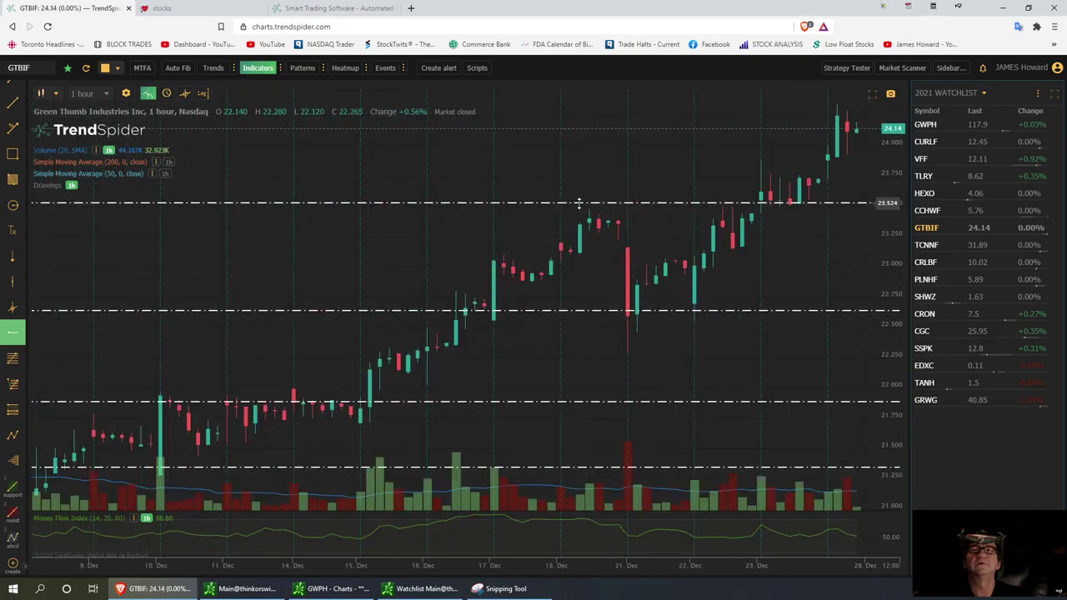
{"action": "left_click", "coordinate": [578, 203]}
{"action": "scroll", "coordinate": [578, 203], "scroll_direction": "down", "scroll_amount": 4}
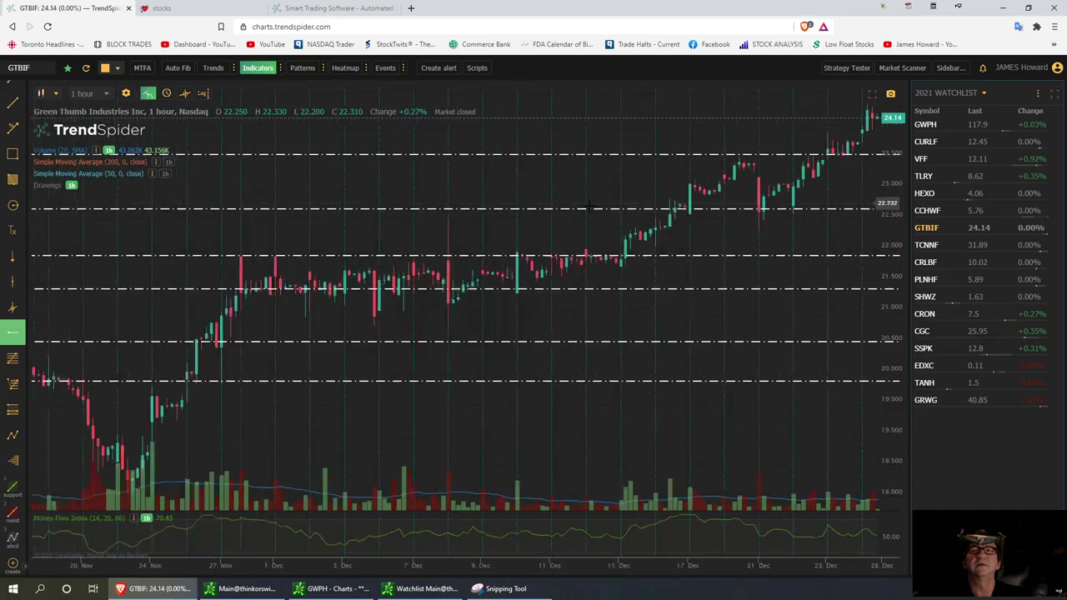
Step: Review the GTBIF levels on the Daily timeframe and return the chart to 1 hour
{"action": "left_click", "coordinate": [85, 94]}
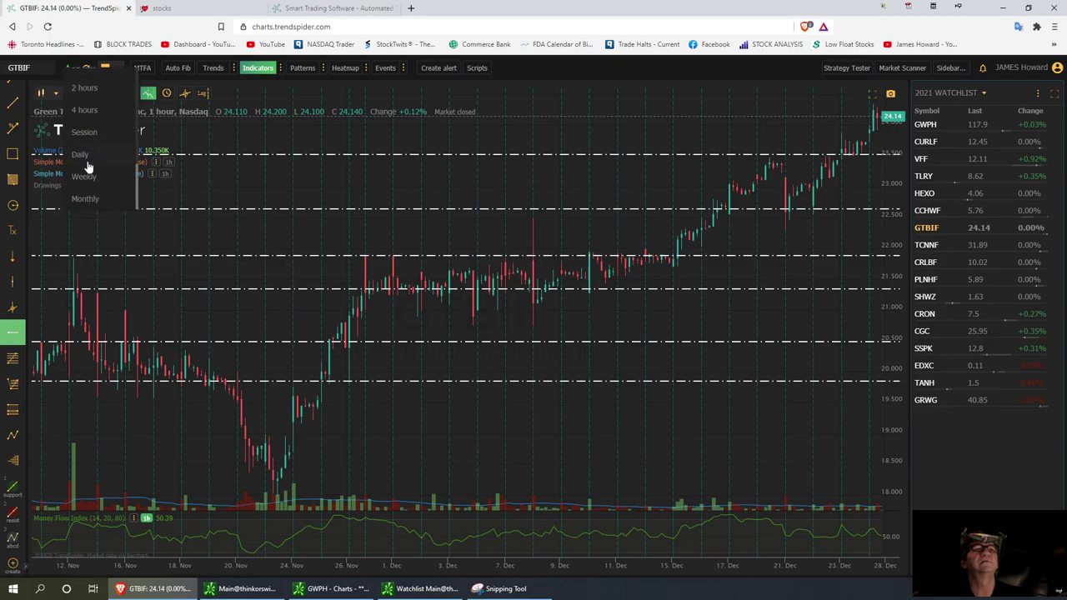
{"action": "left_click", "coordinate": [82, 154]}
{"action": "scroll", "coordinate": [536, 173], "scroll_direction": "down", "scroll_amount": 6}
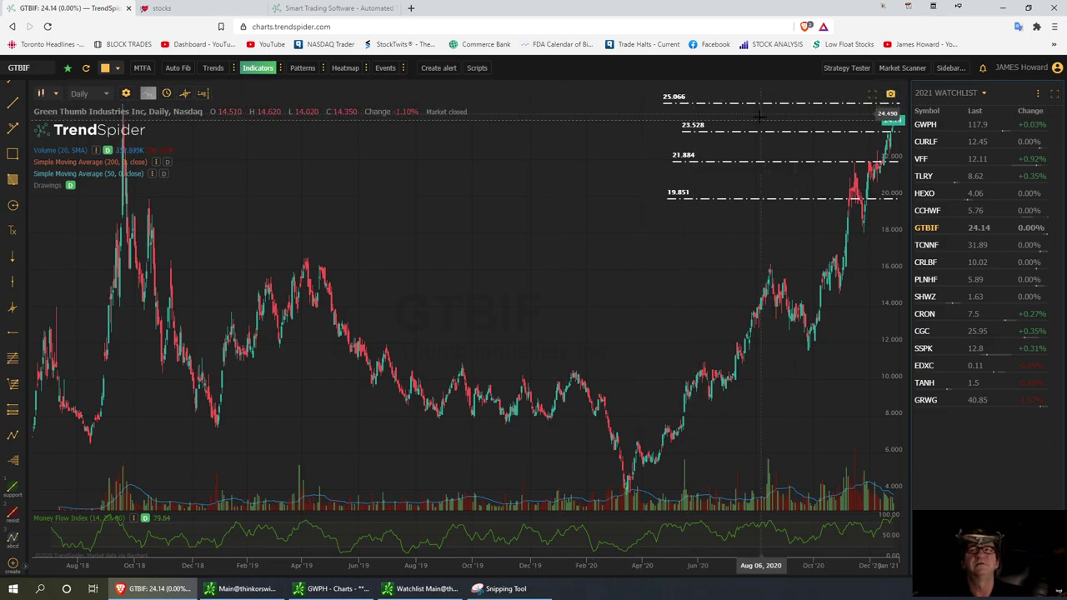
{"action": "left_click", "coordinate": [109, 95]}
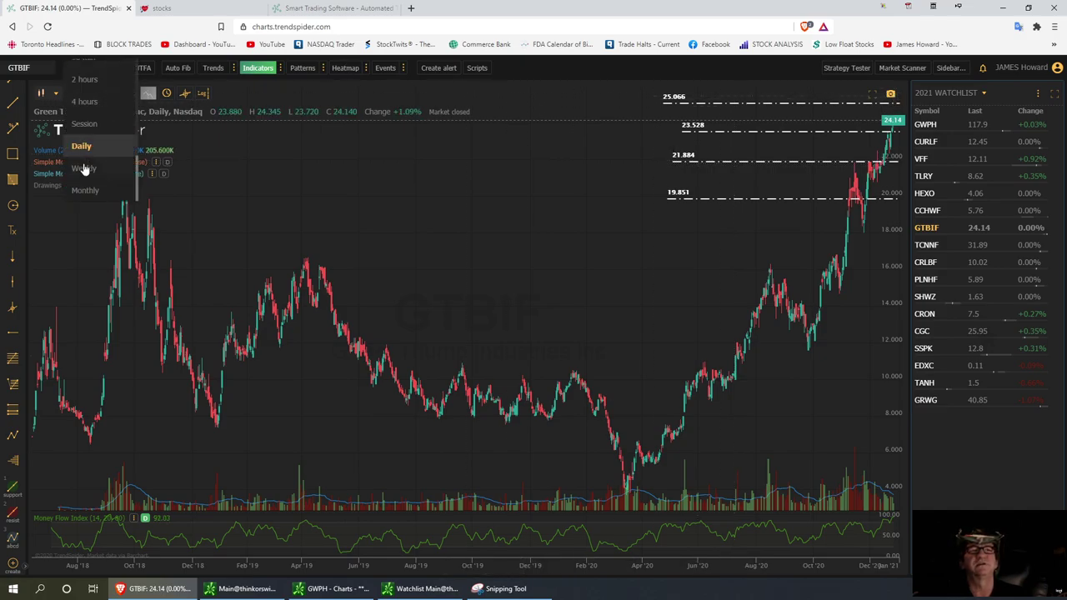
{"action": "scroll", "coordinate": [84, 169], "scroll_direction": "up", "scroll_amount": 5}
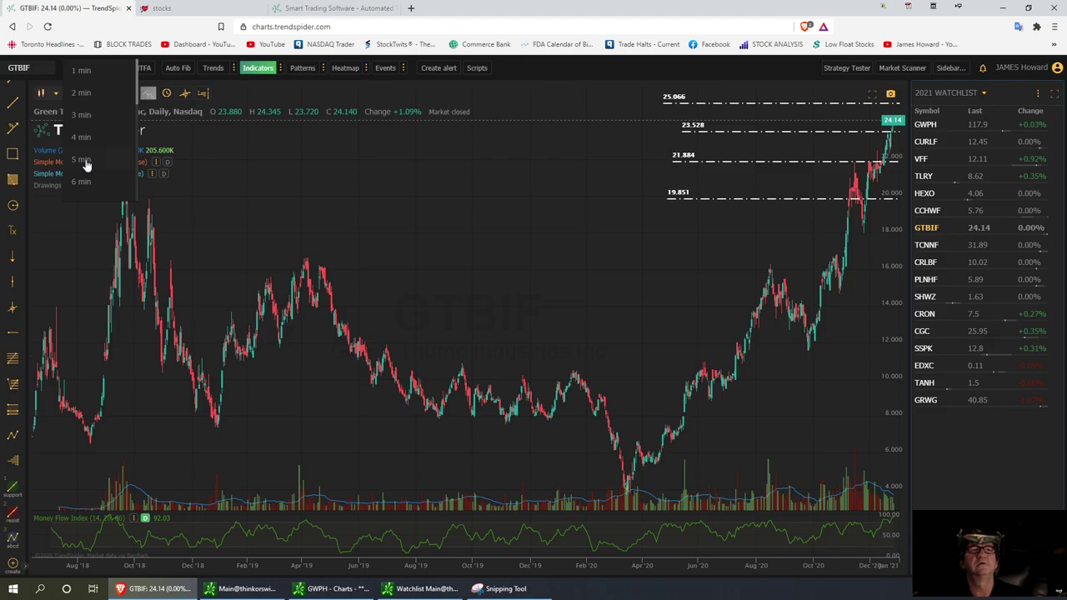
{"action": "scroll", "coordinate": [75, 135], "scroll_direction": "down", "scroll_amount": 2}
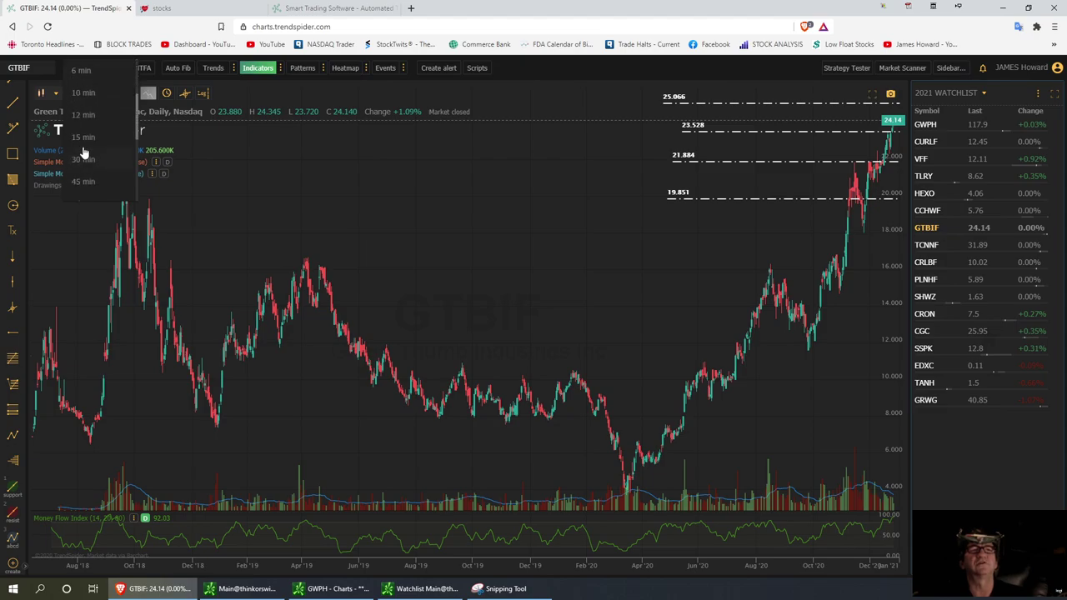
{"action": "scroll", "coordinate": [81, 133], "scroll_direction": "down", "scroll_amount": 2}
{"action": "left_click", "coordinate": [80, 149]}
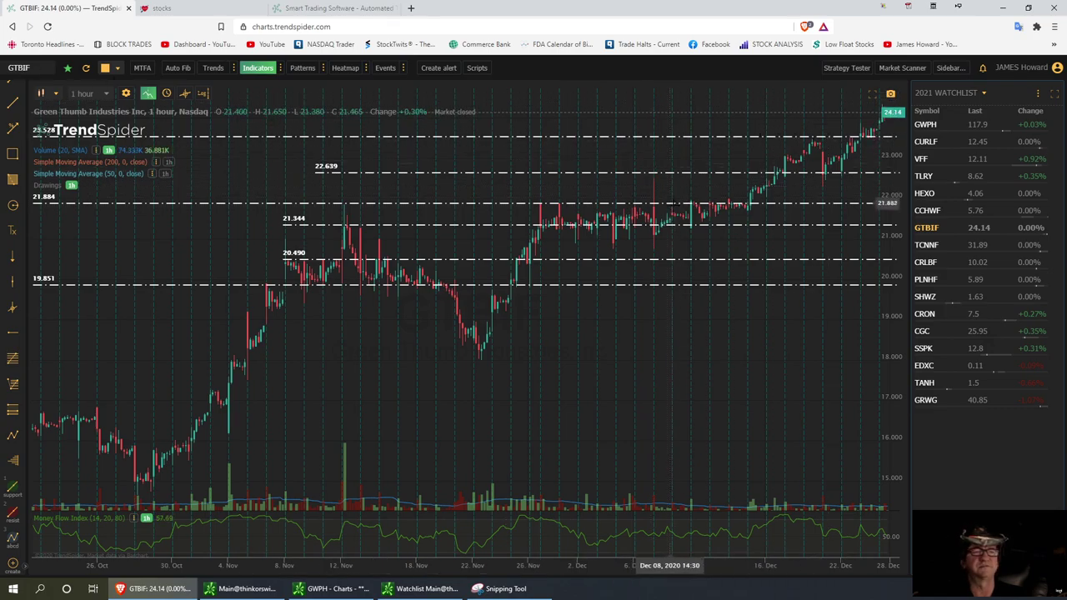
Step: Open the TCNNF one-hour chart and draw a horizontal line at the recent high, about 33.453
{"action": "left_click", "coordinate": [925, 246]}
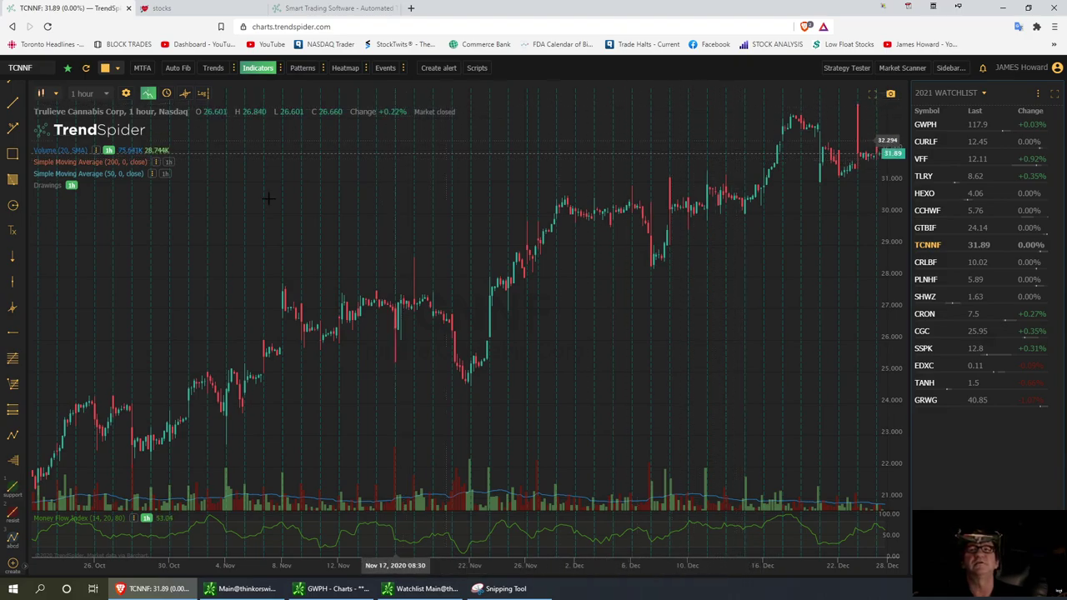
{"action": "left_click", "coordinate": [12, 333]}
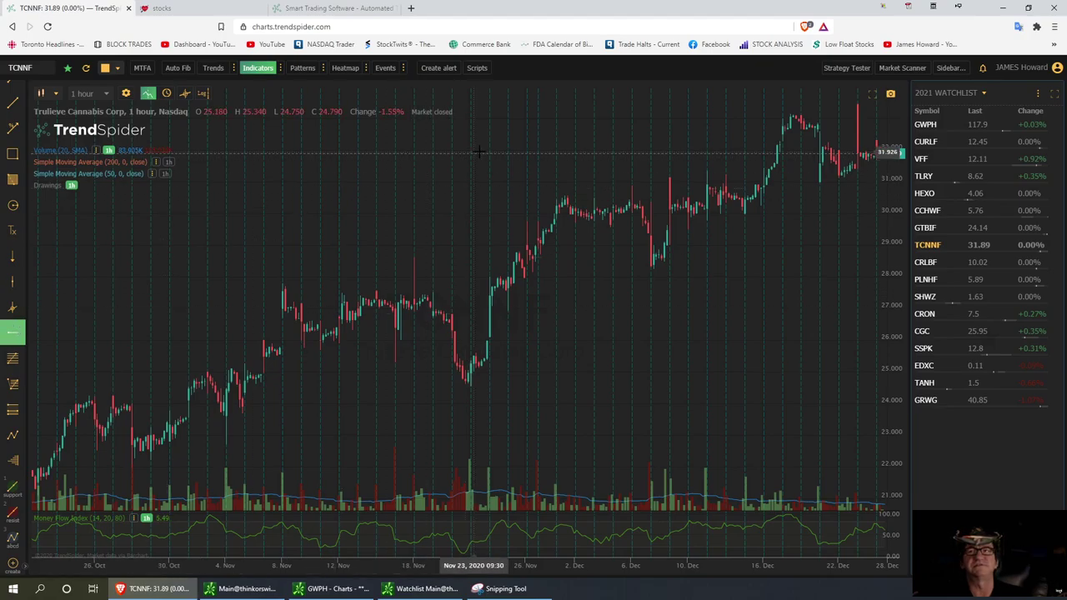
{"action": "left_click", "coordinate": [594, 103]}
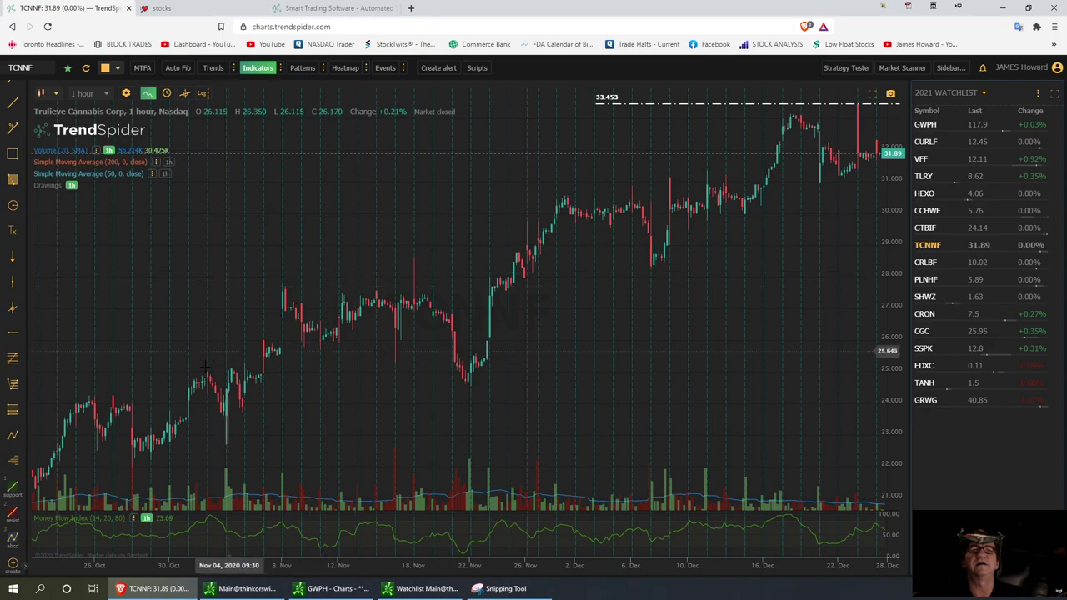
Step: Draw a rising support trend line under the TCNNF lows from October to December, and a horizontal line at about 30.996
{"action": "left_click", "coordinate": [15, 335]}
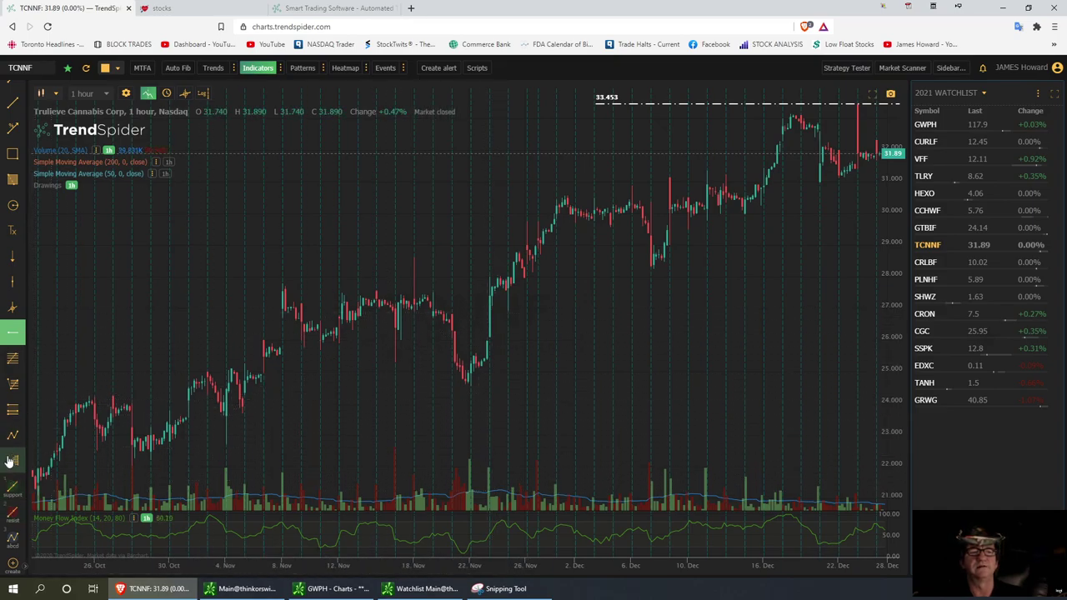
{"action": "left_click", "coordinate": [10, 492]}
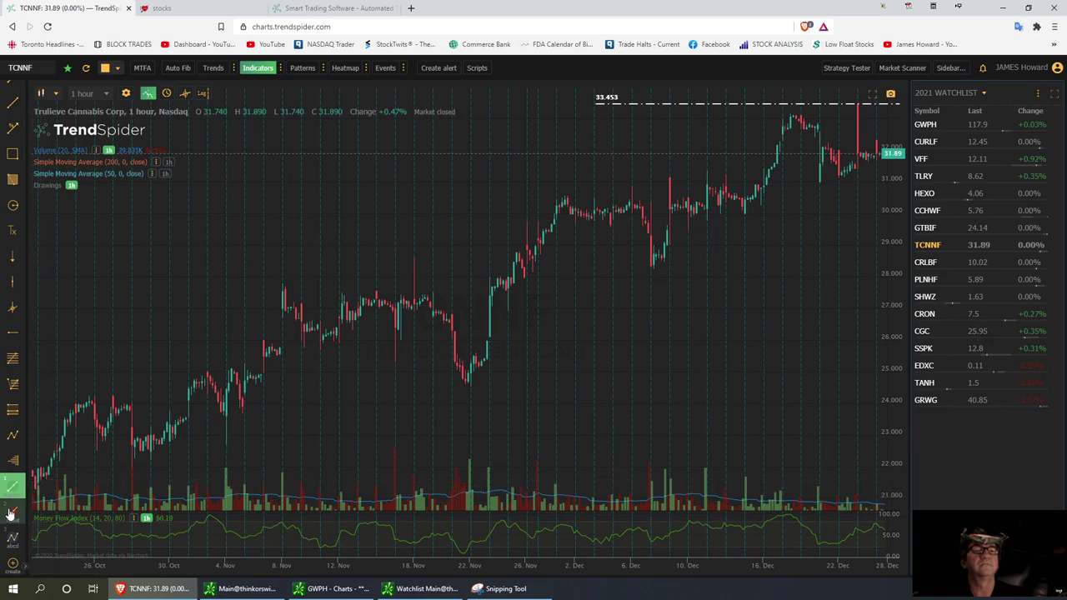
{"action": "left_click", "coordinate": [37, 481]}
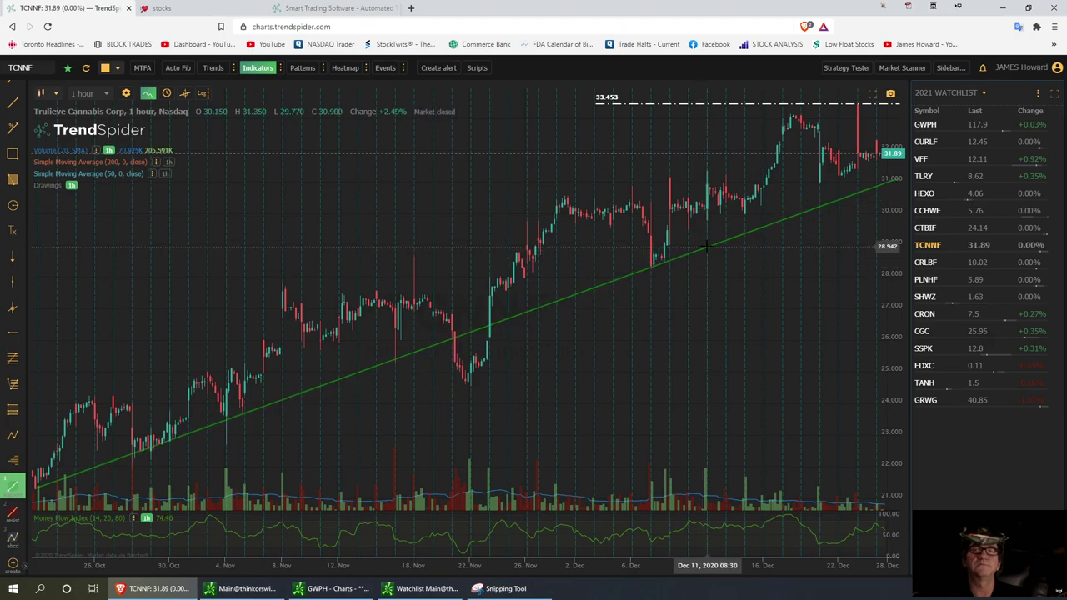
{"action": "left_click", "coordinate": [707, 243]}
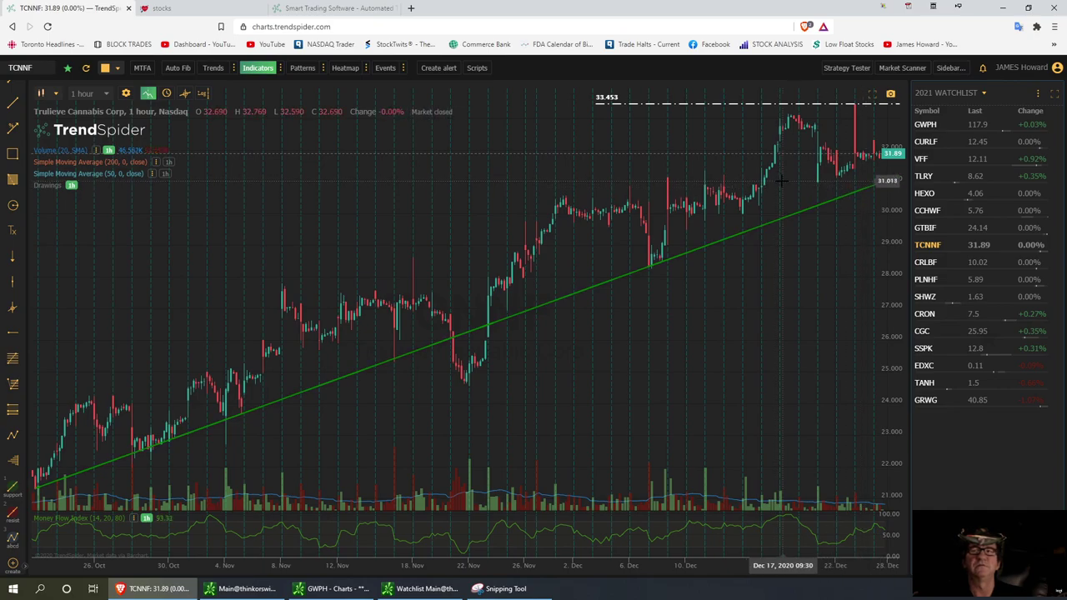
{"action": "left_click", "coordinate": [13, 332]}
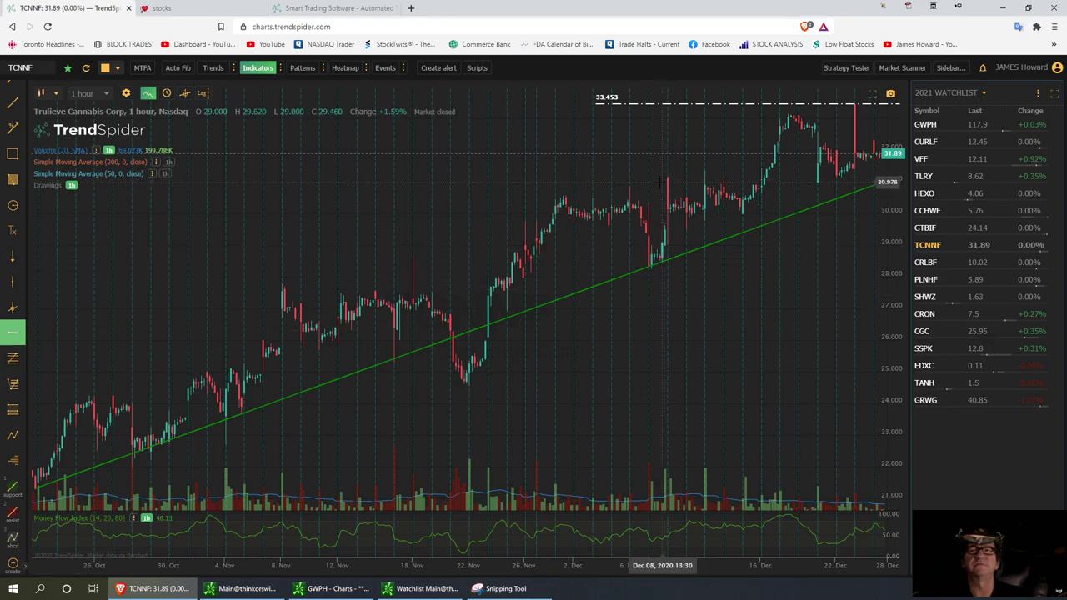
{"action": "left_click", "coordinate": [586, 181]}
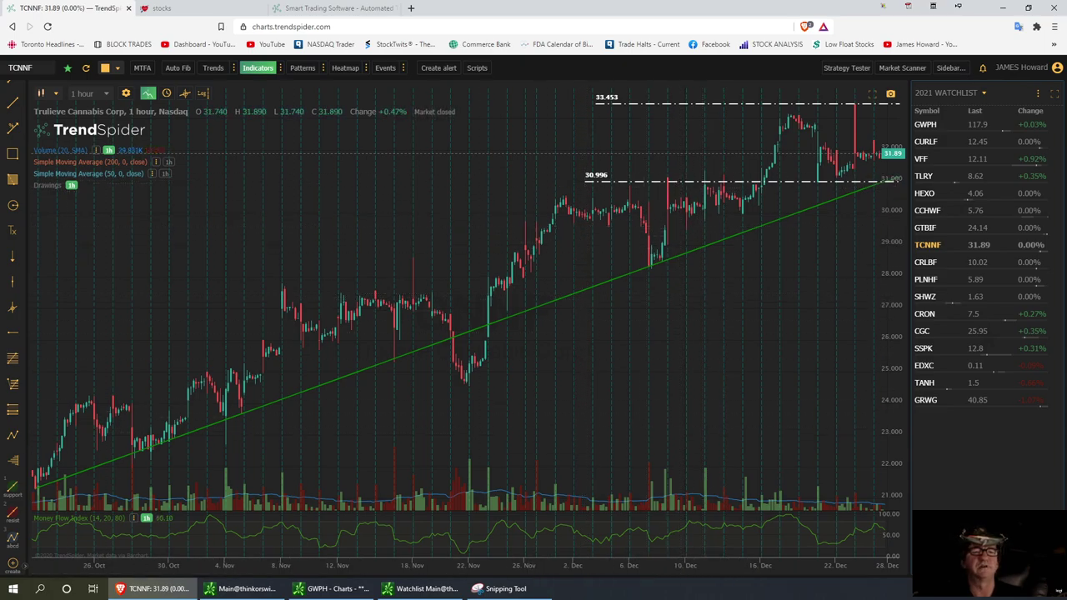
Step: Add horizontal lines on the TCNNF one-hour chart at about 29.995, 32.277 and 33.084
{"action": "left_click", "coordinate": [14, 333]}
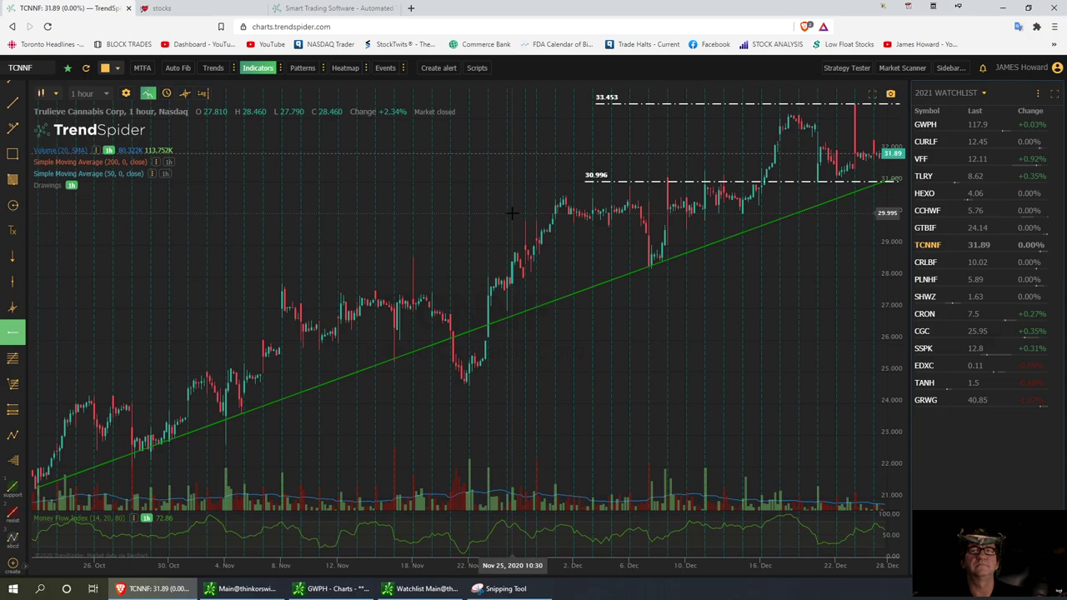
{"action": "left_click", "coordinate": [512, 212]}
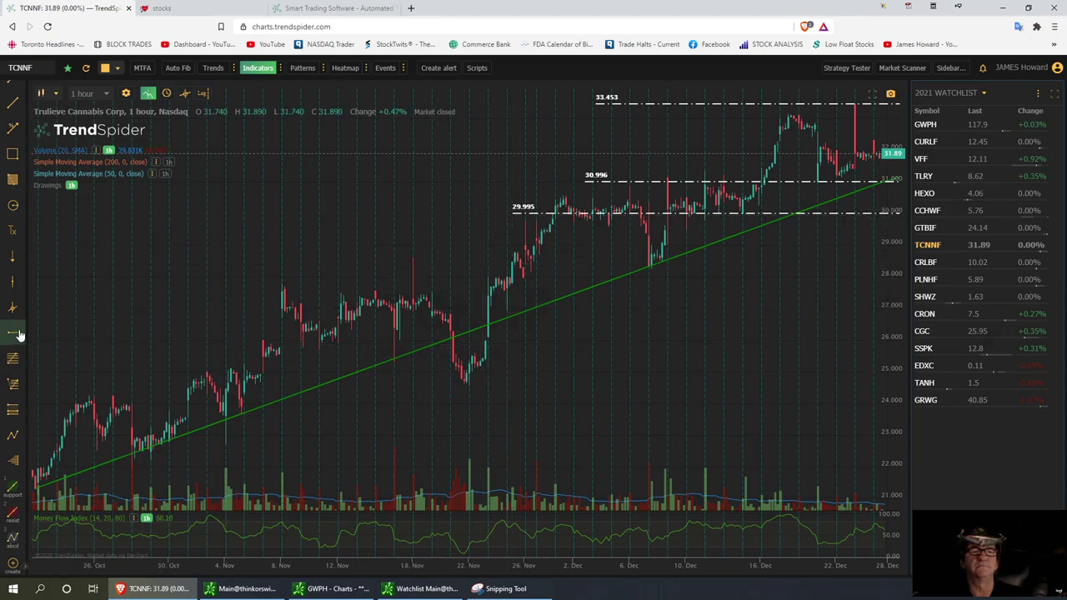
{"action": "left_click", "coordinate": [18, 334]}
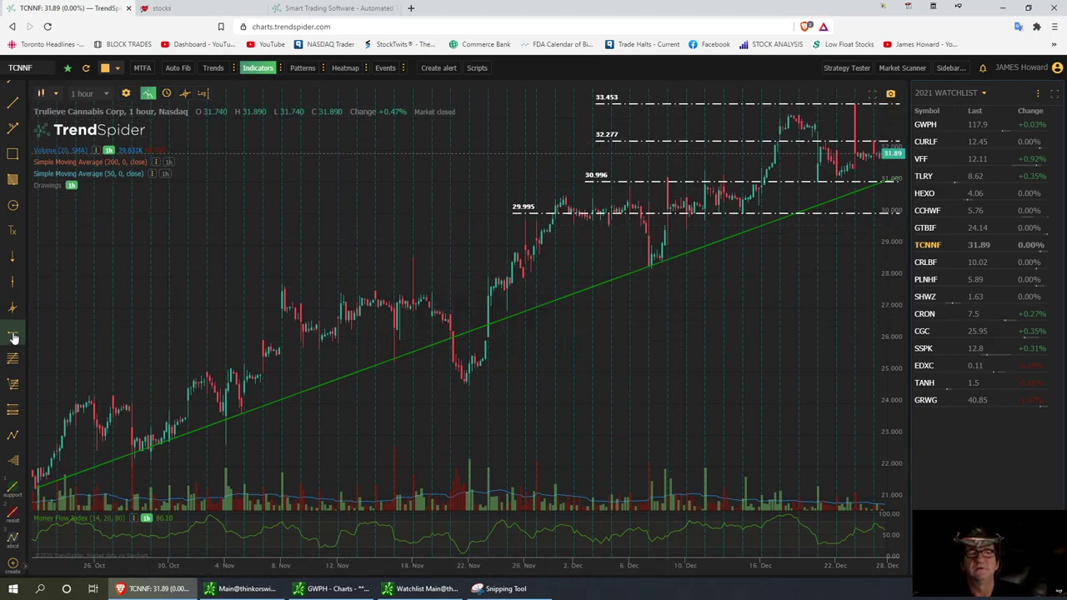
{"action": "left_click", "coordinate": [14, 335]}
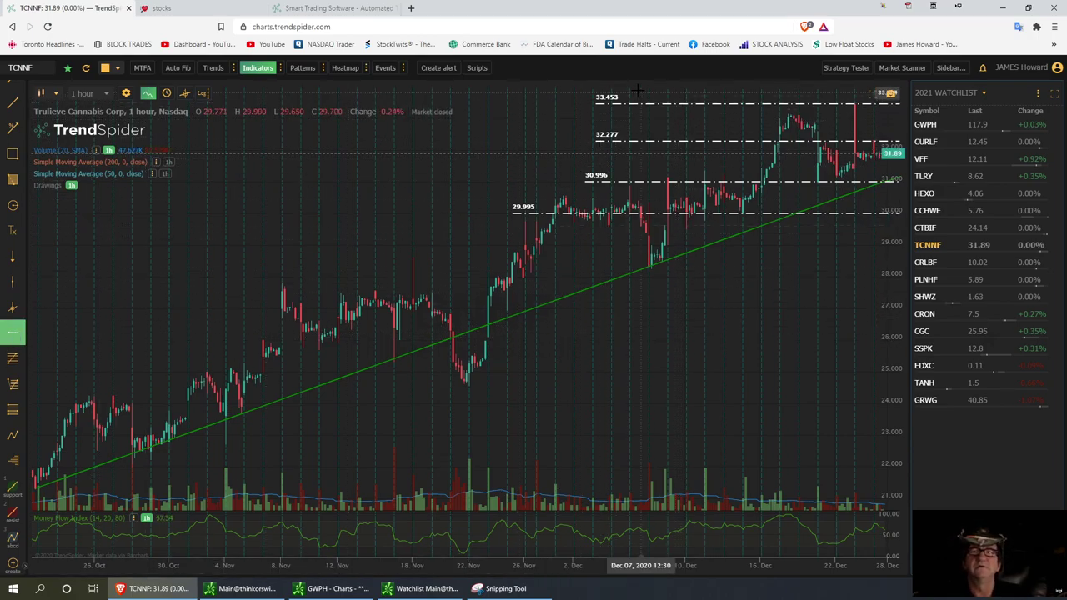
{"action": "left_click", "coordinate": [593, 115]}
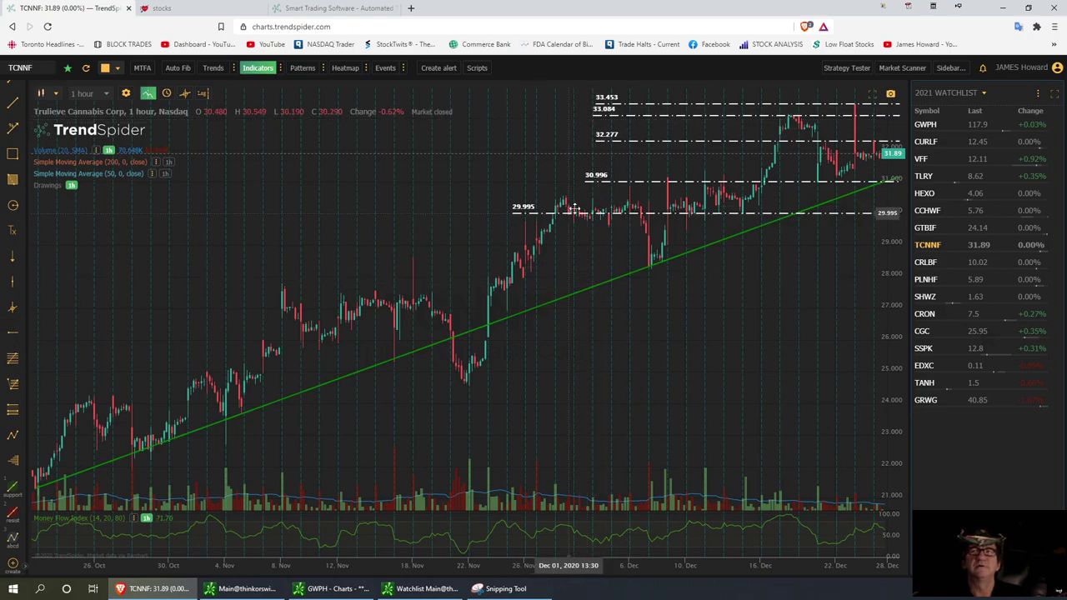
Step: Add two more horizontal lines on the TCNNF chart at about 31.627 and 32.698
{"action": "left_click", "coordinate": [12, 333]}
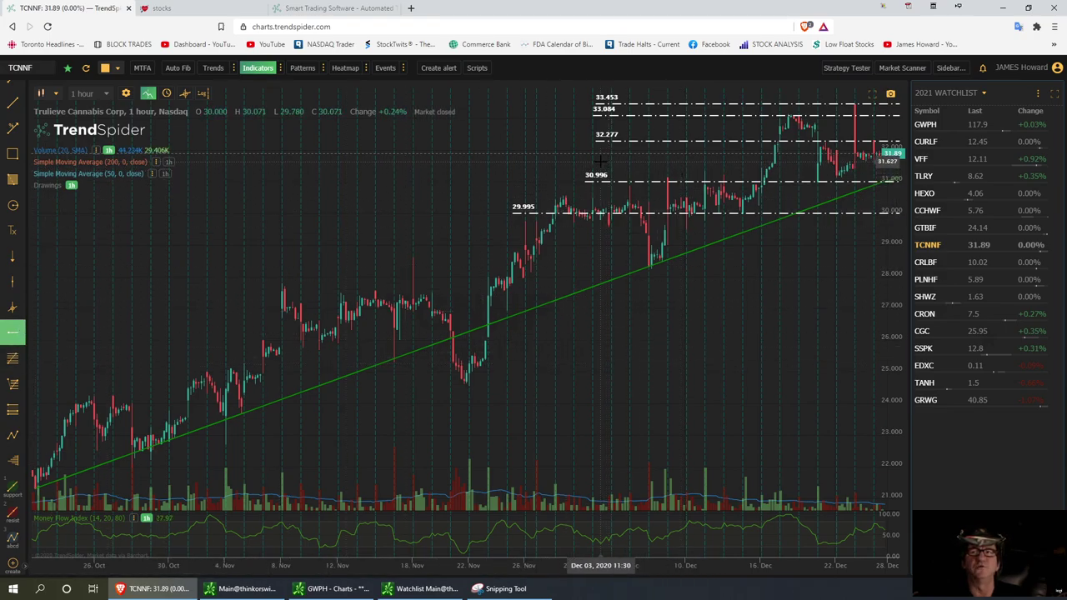
{"action": "left_click", "coordinate": [600, 158]}
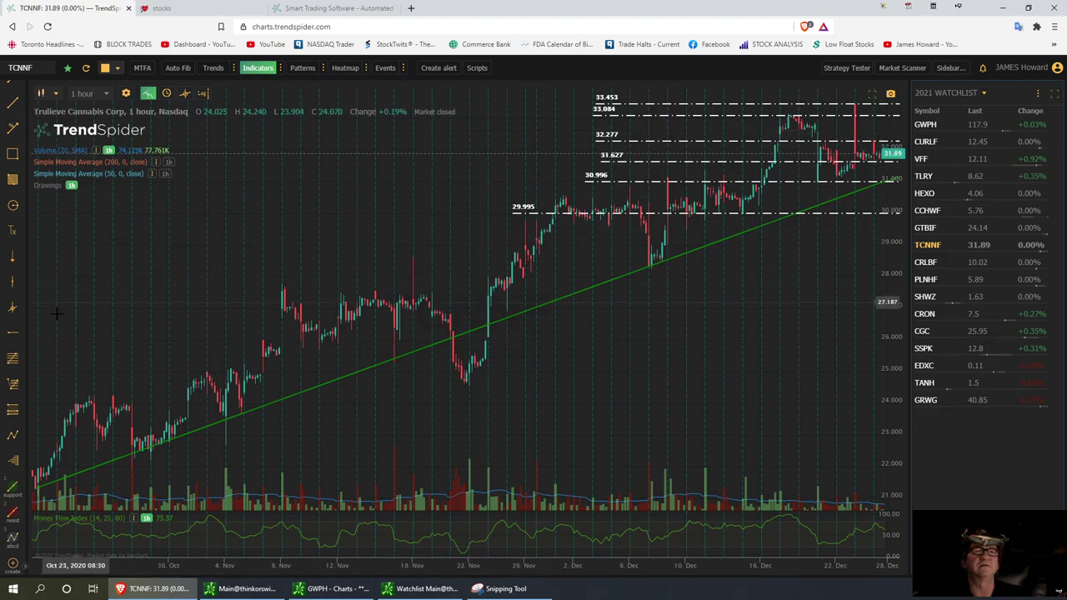
{"action": "left_click", "coordinate": [13, 331]}
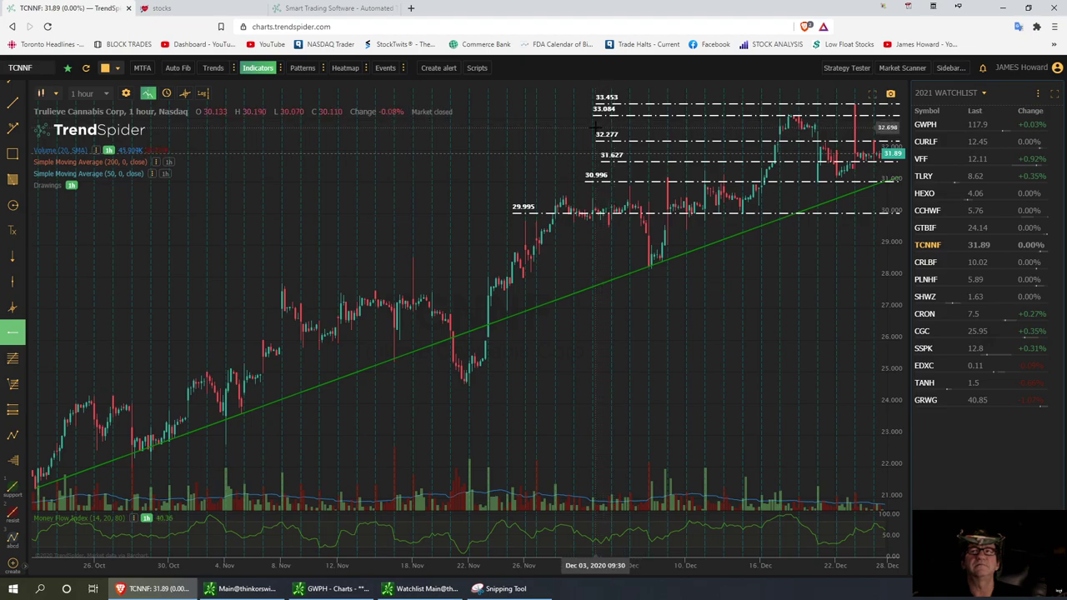
{"action": "left_click", "coordinate": [595, 126]}
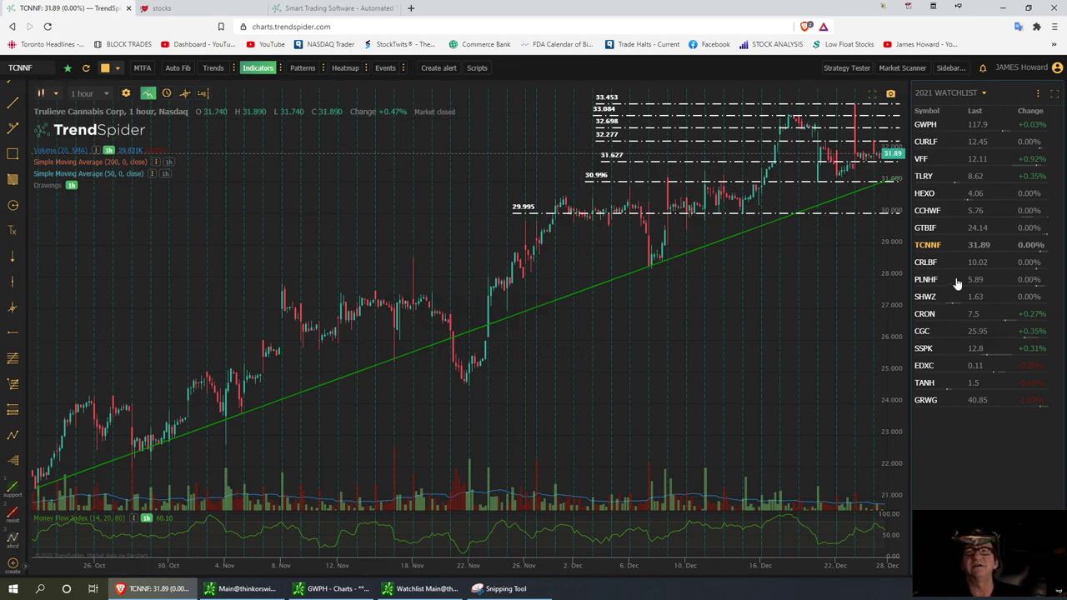
Step: Open the CRLBF one-hour chart and draw a horizontal line at the mid-November high, about 9.442
{"action": "left_click", "coordinate": [927, 263]}
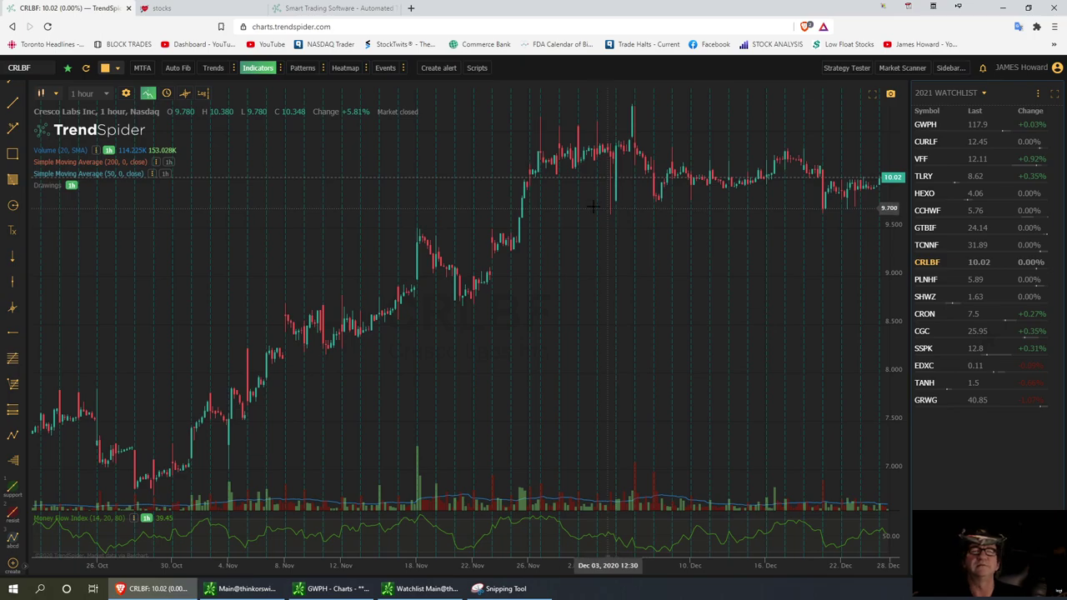
{"action": "left_click", "coordinate": [13, 335]}
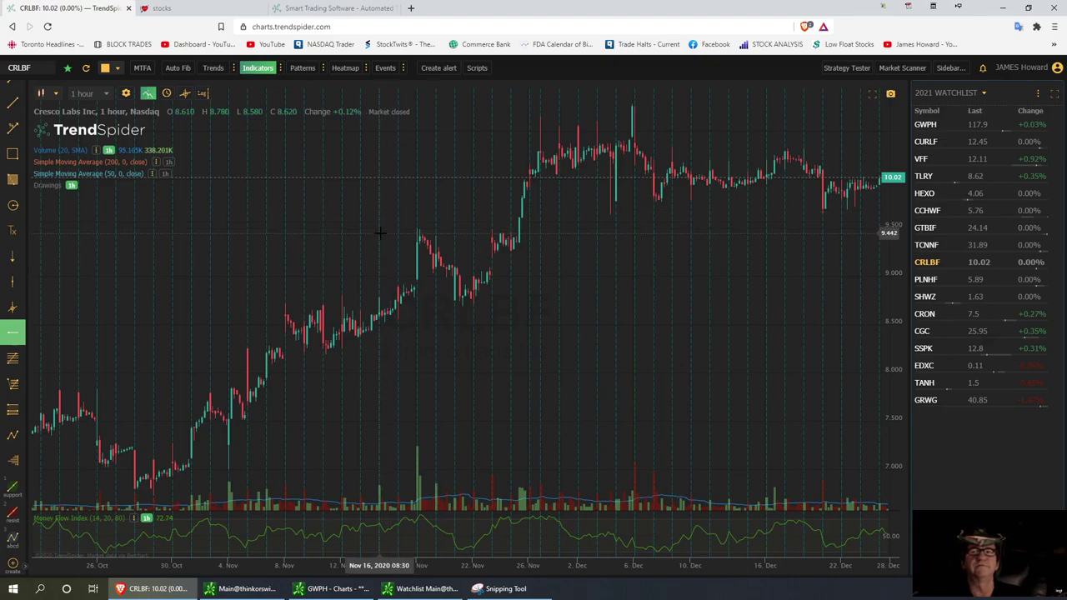
{"action": "left_click", "coordinate": [380, 232]}
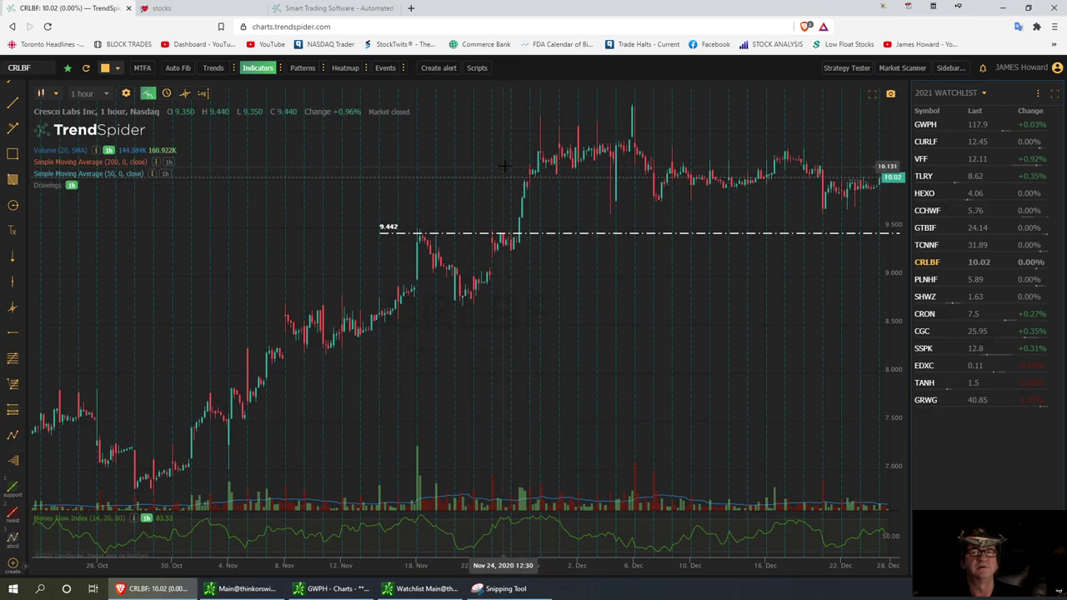
{"action": "left_click", "coordinate": [12, 181]}
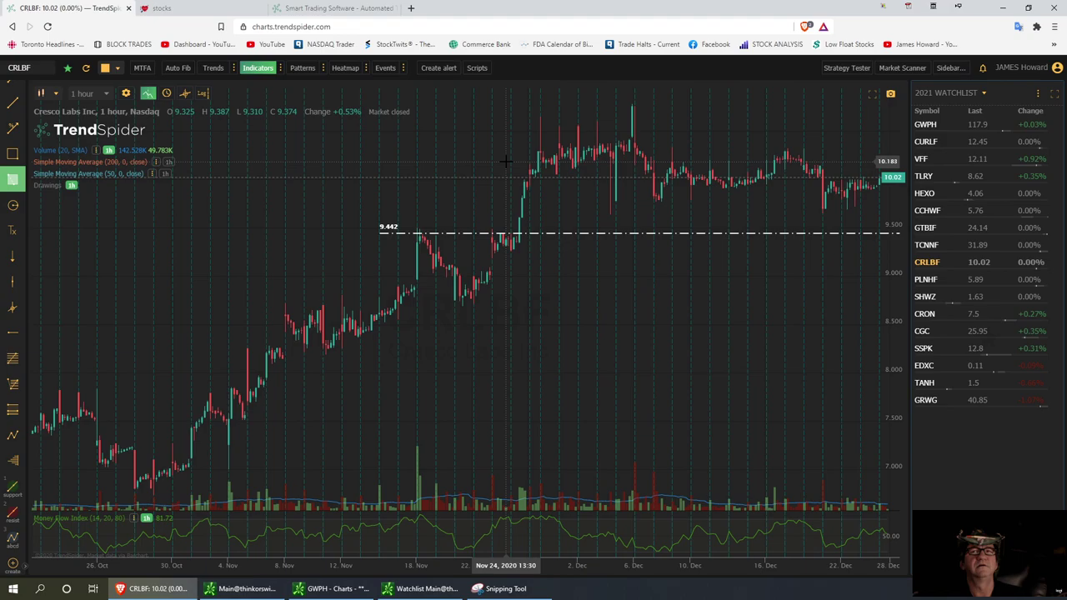
{"action": "left_click", "coordinate": [505, 163]}
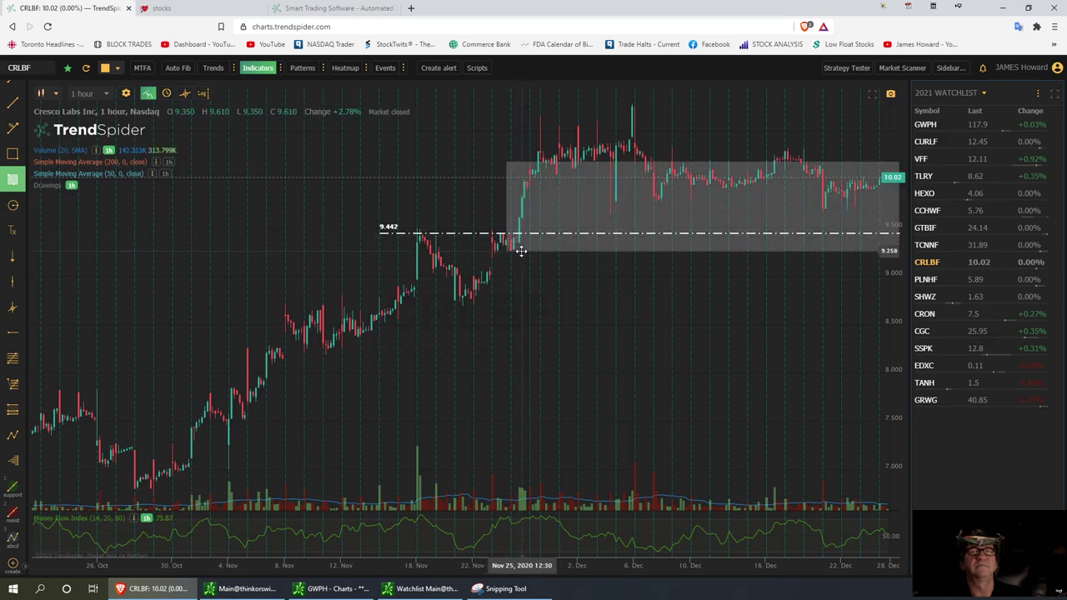
{"action": "left_click", "coordinate": [519, 250]}
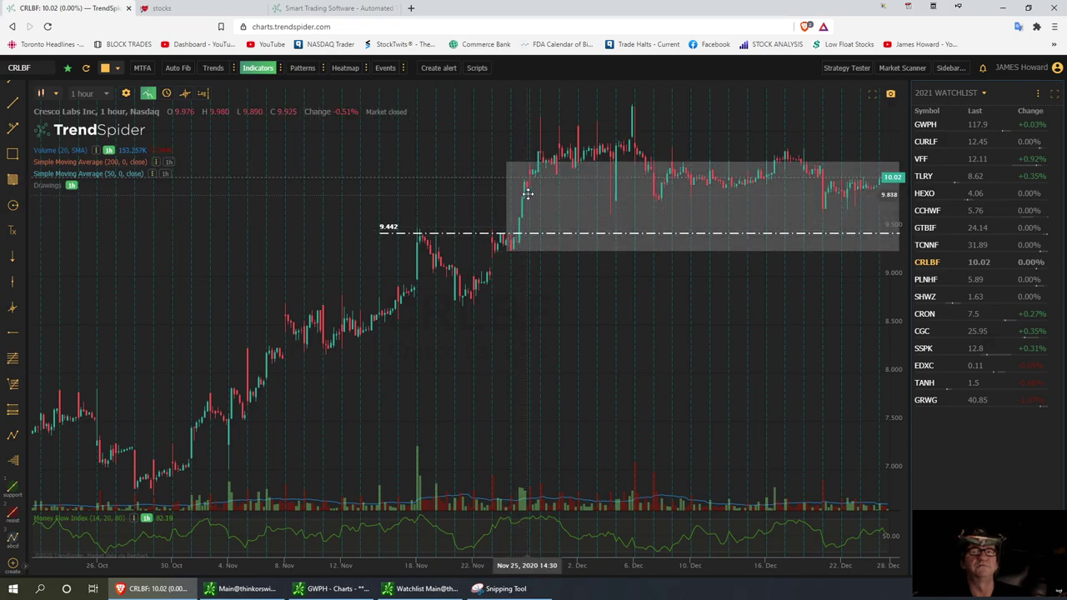
{"action": "right_click", "coordinate": [689, 212]}
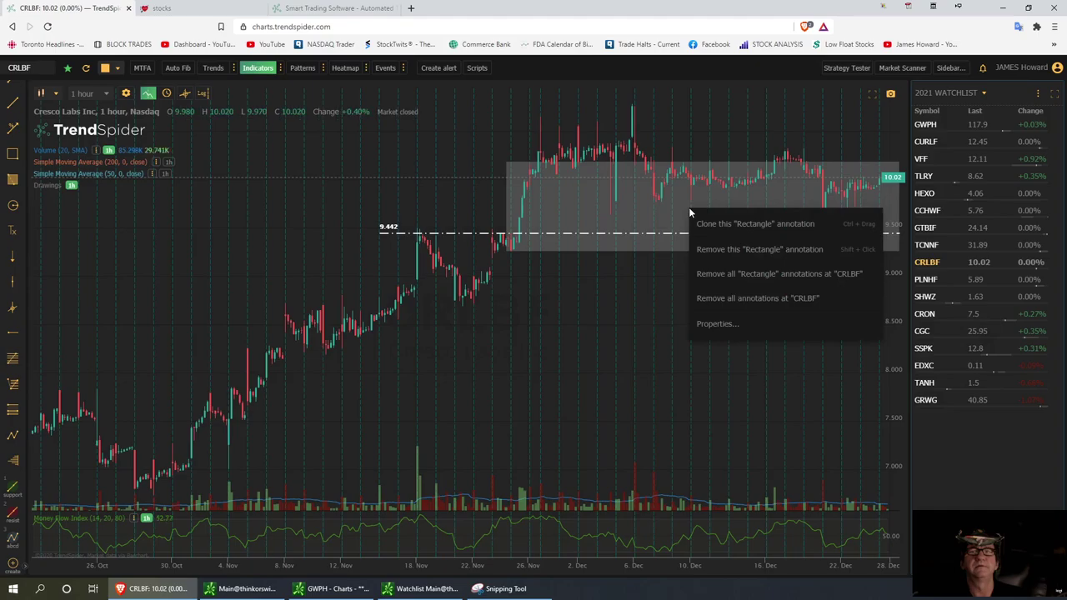
{"action": "left_click", "coordinate": [748, 250]}
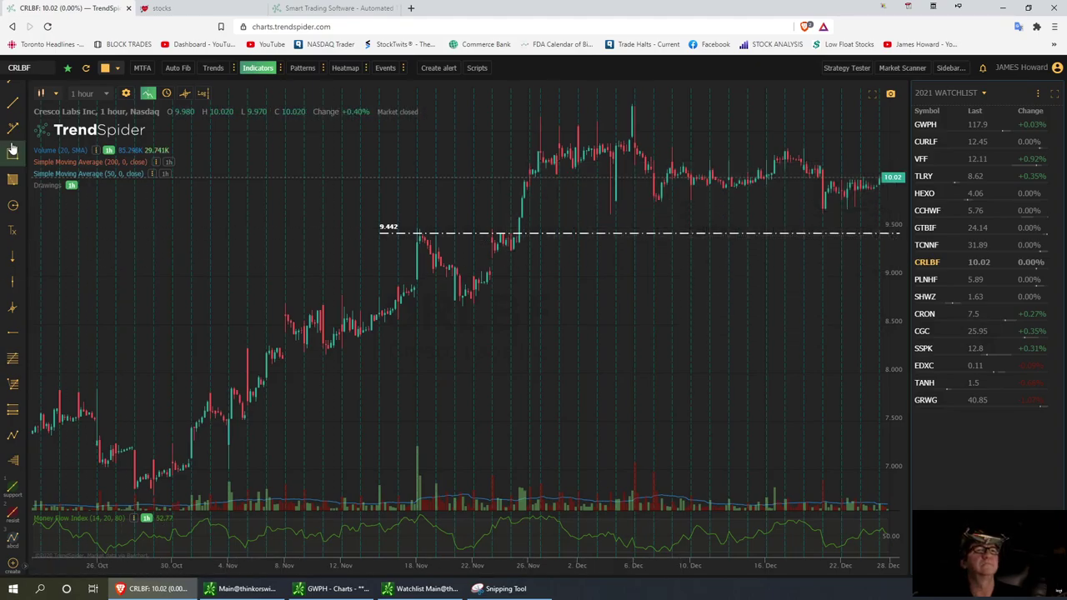
Step: Add horizontal lines on the CRLBF chart at about 9.602, 9.809 and 10.126
{"action": "left_click", "coordinate": [15, 332]}
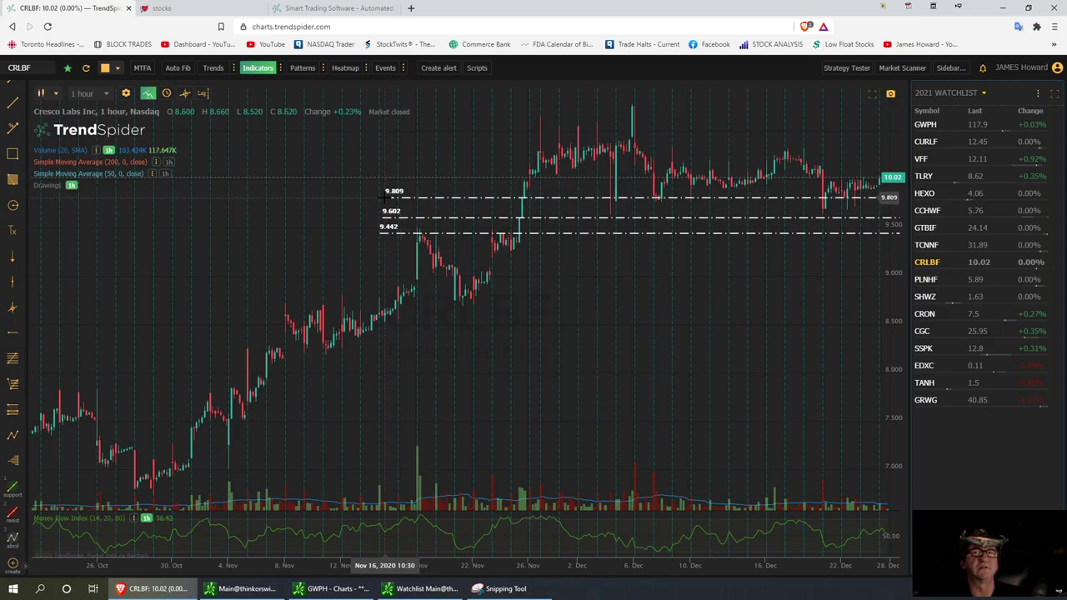
{"action": "left_click", "coordinate": [15, 333]}
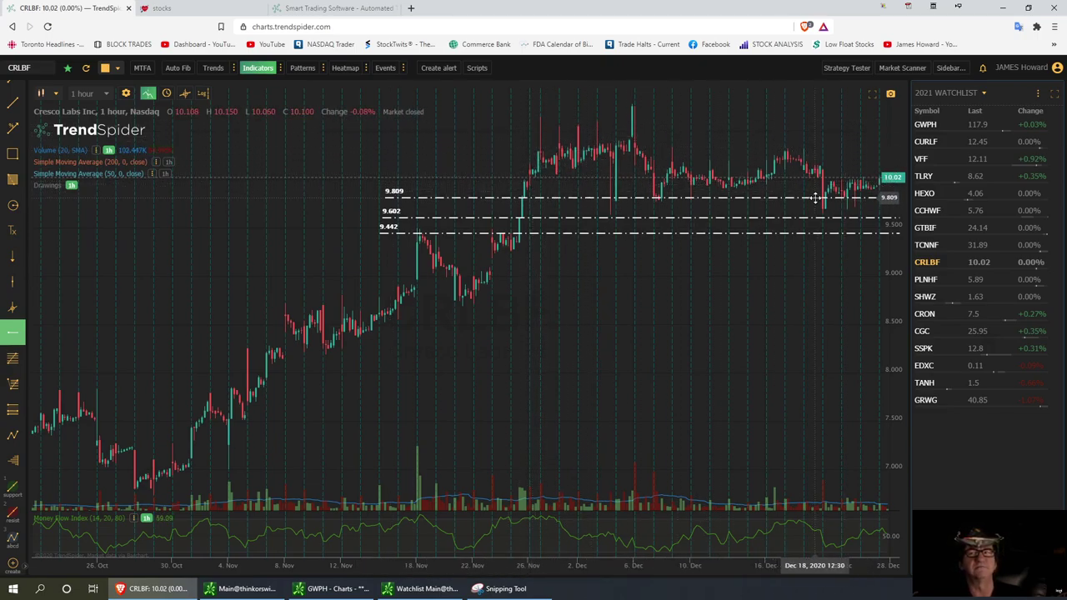
{"action": "left_click", "coordinate": [379, 166]}
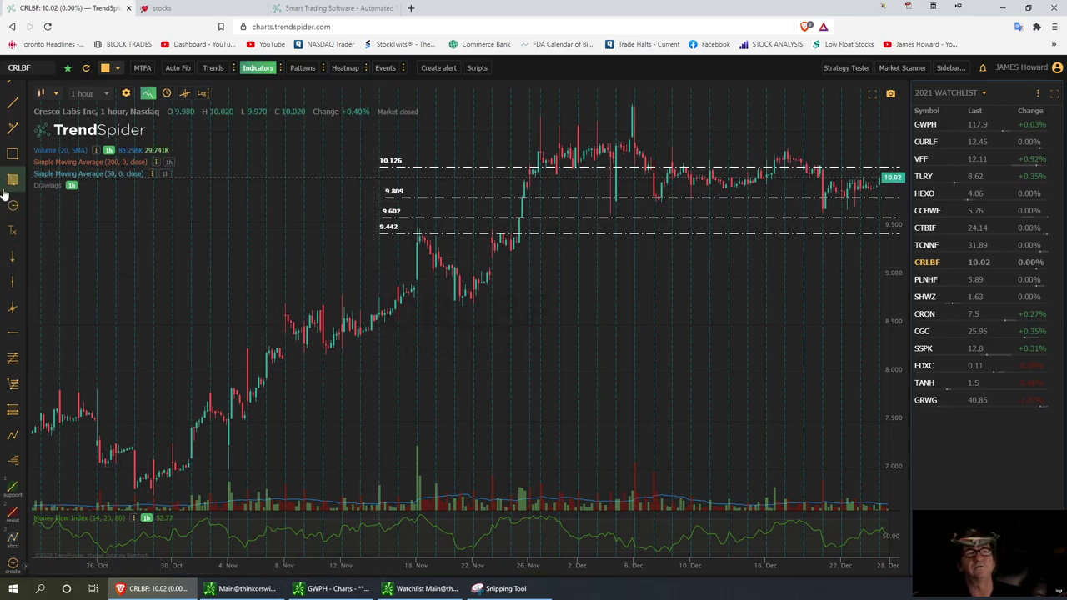
Step: Draw horizontal resistance lines on the CRLBF chart at about 10.292, 10.459 and the December high near 10.758
{"action": "left_click", "coordinate": [12, 332]}
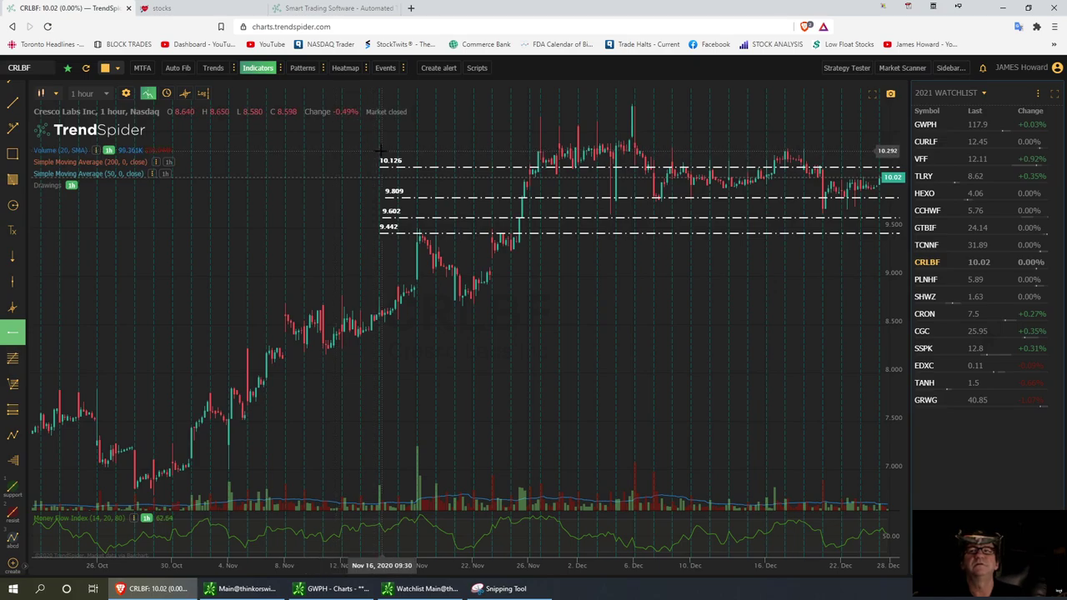
{"action": "left_click", "coordinate": [380, 150]}
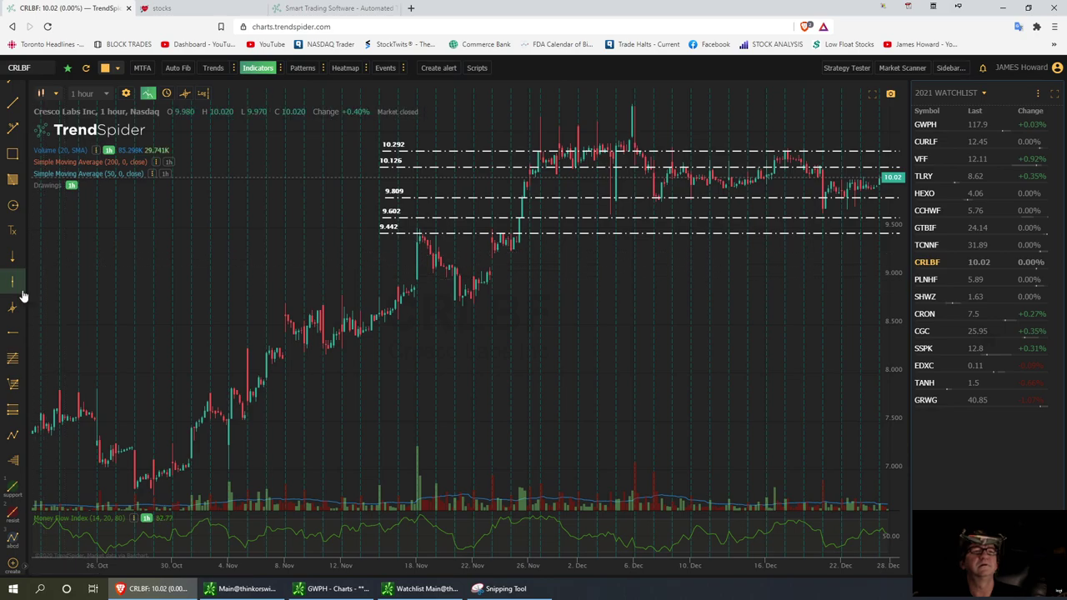
{"action": "left_click", "coordinate": [12, 333]}
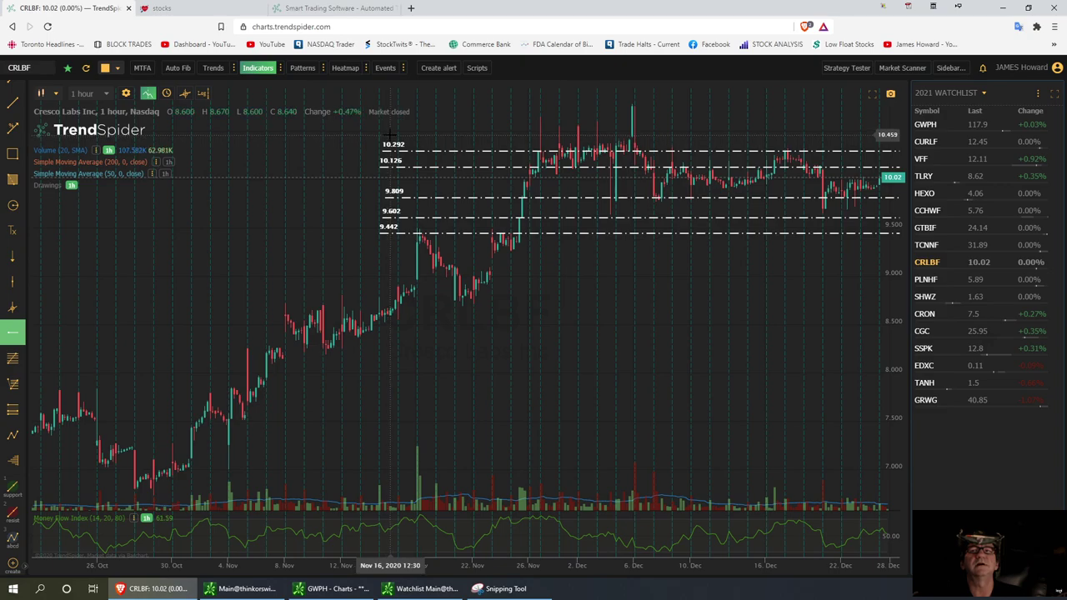
{"action": "left_click", "coordinate": [390, 133]}
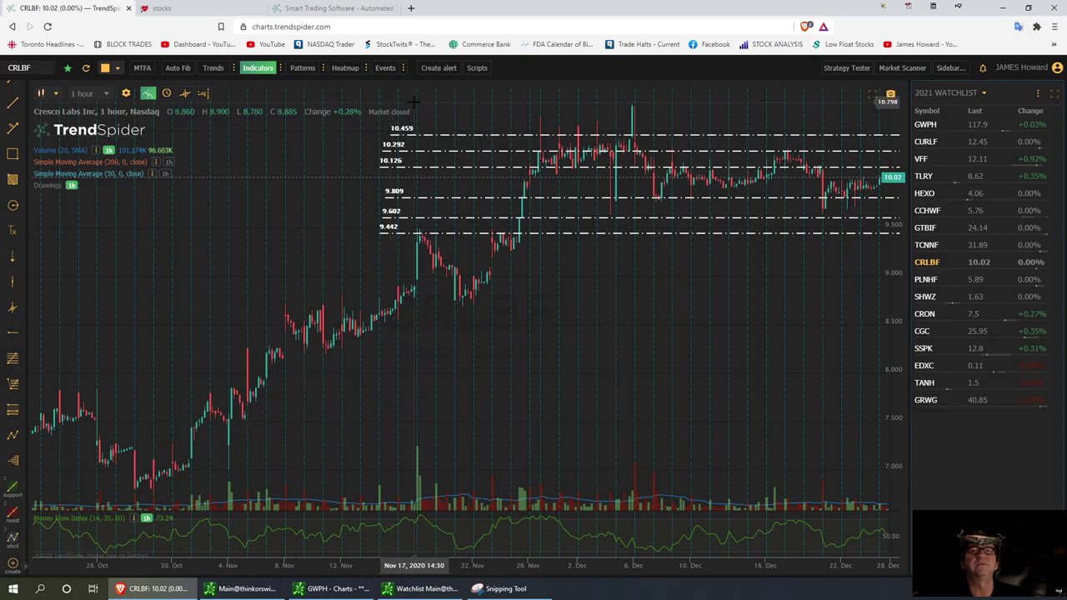
{"action": "left_click", "coordinate": [14, 333]}
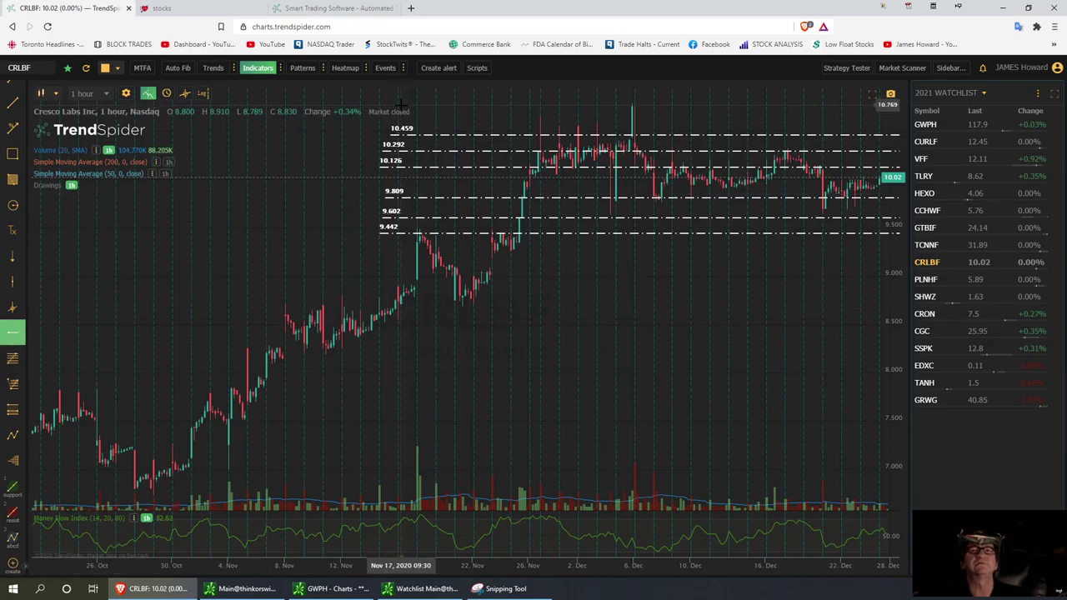
{"action": "left_click", "coordinate": [400, 106]}
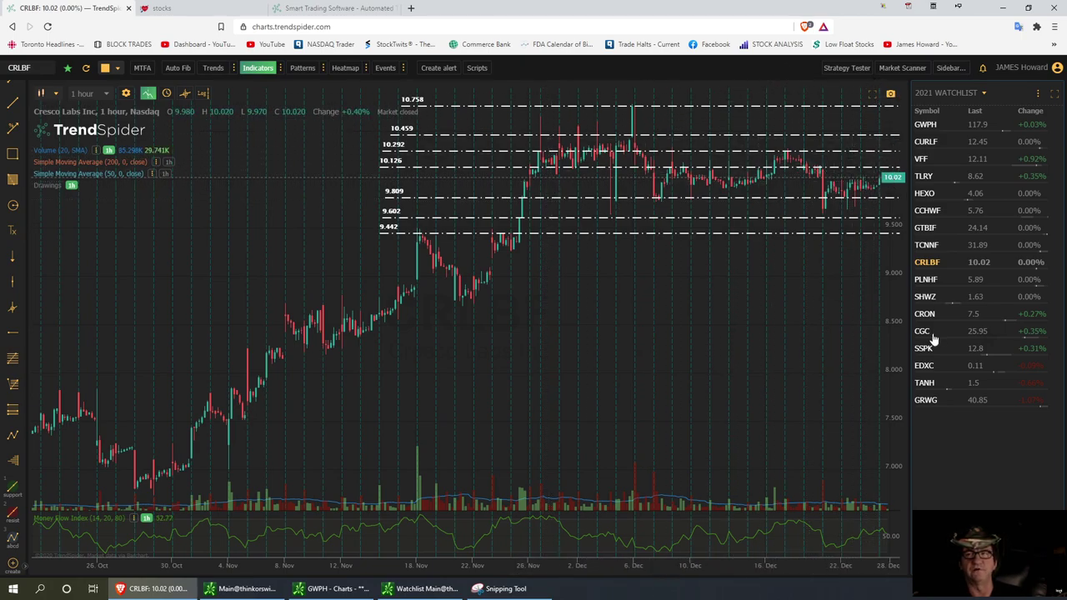
Step: Open the PLNHF one-hour chart and draw horizontal lines at about 5.217 and 5.582
{"action": "left_click", "coordinate": [926, 281]}
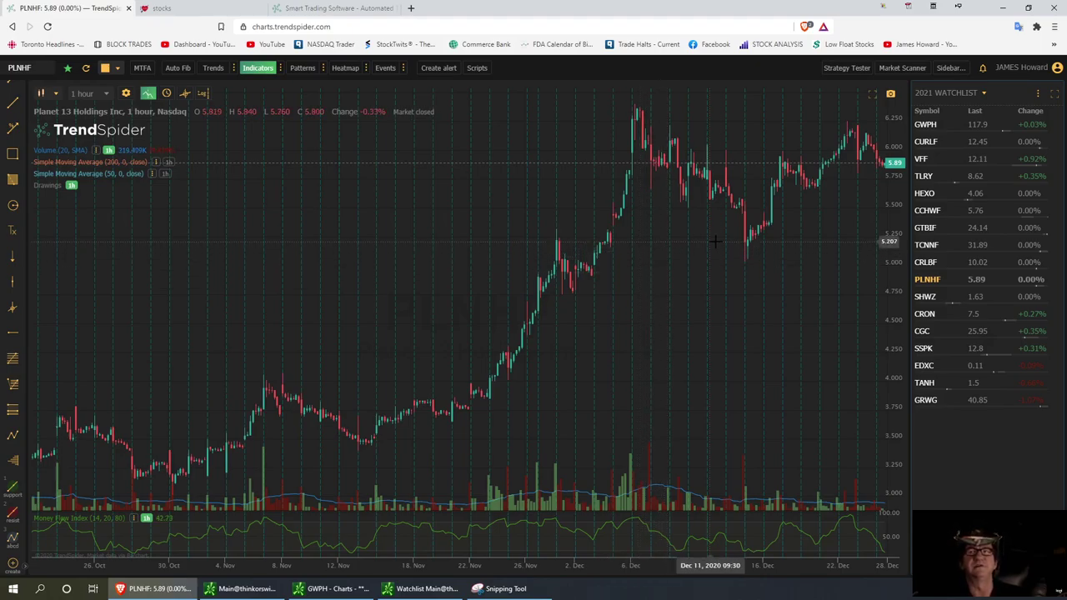
{"action": "left_click", "coordinate": [13, 333]}
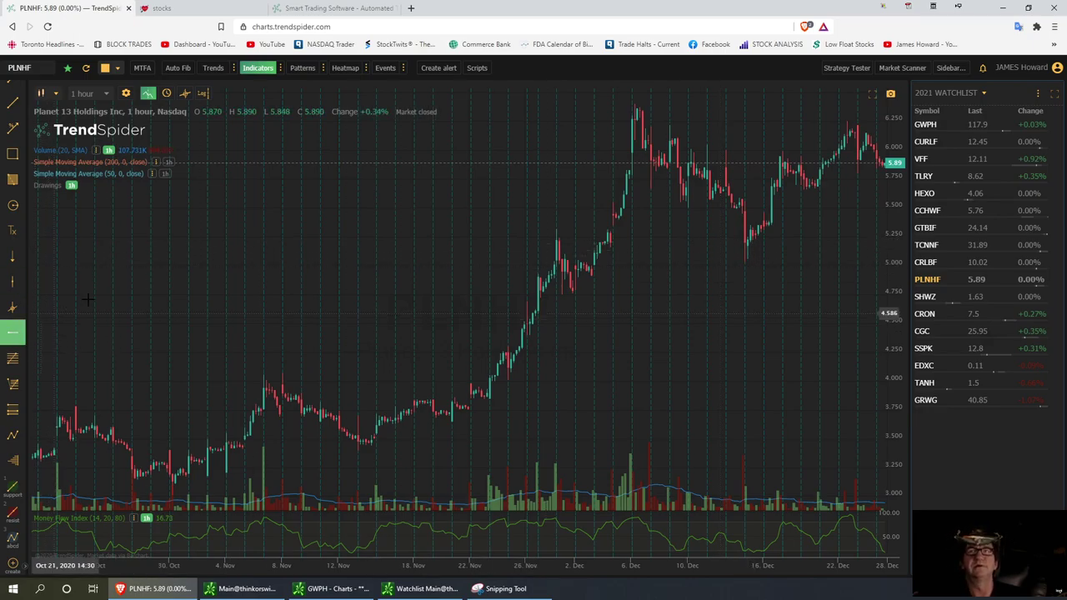
{"action": "left_click", "coordinate": [494, 240]}
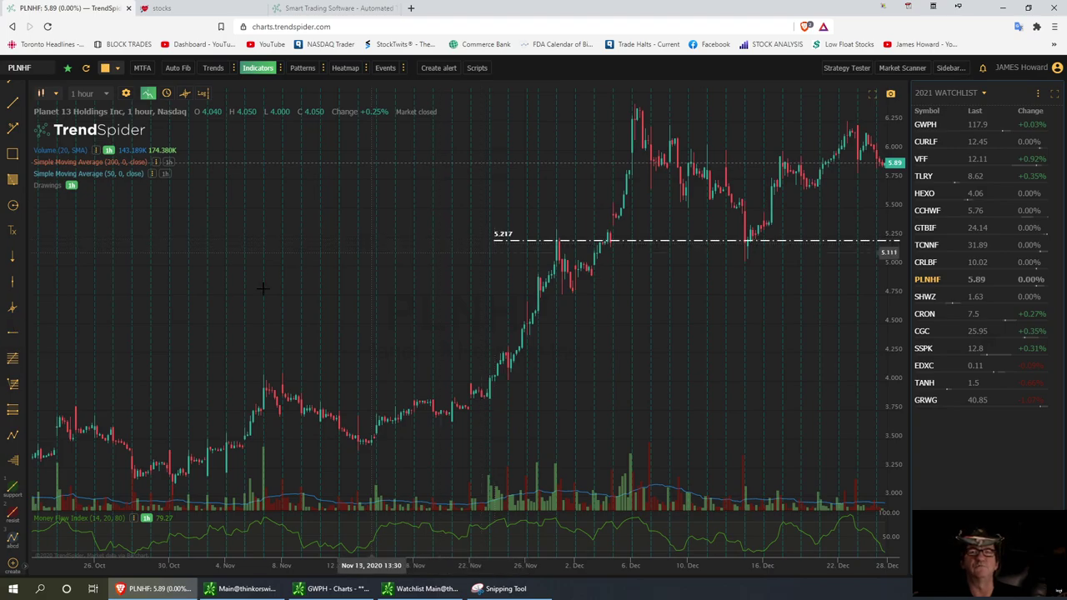
{"action": "left_click", "coordinate": [12, 333]}
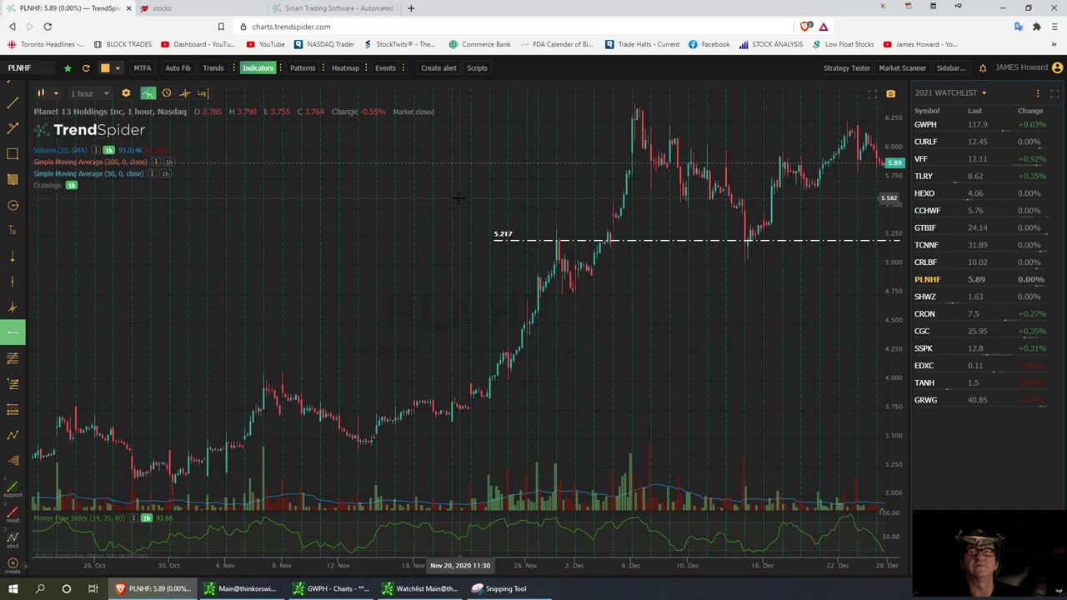
{"action": "left_click", "coordinate": [458, 198]}
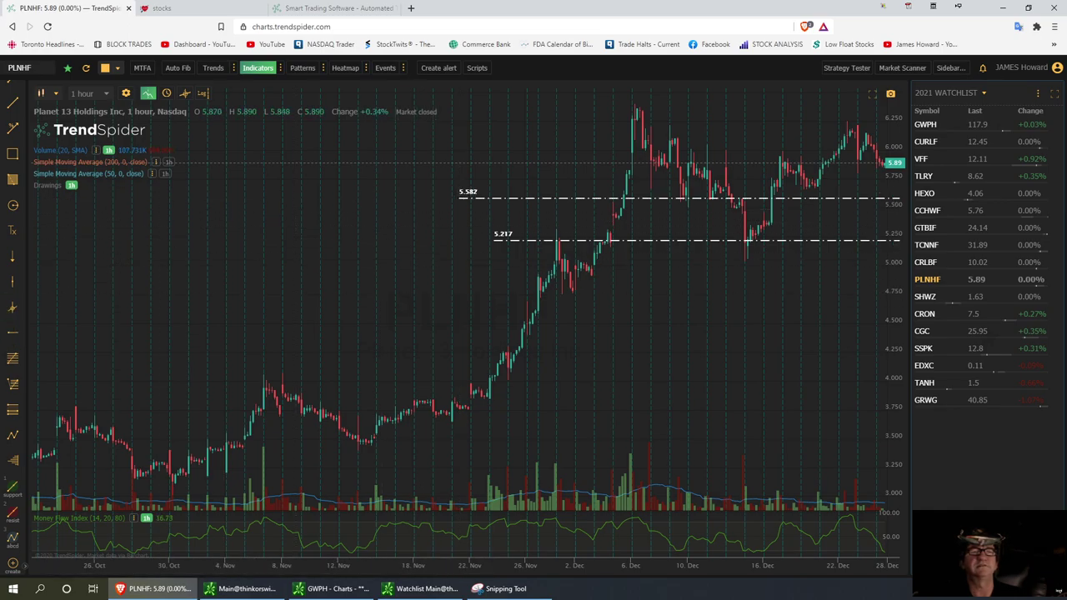
Step: Add horizontal lines on the PLNHF chart at about 5.688 and 5.948
{"action": "left_click", "coordinate": [14, 334]}
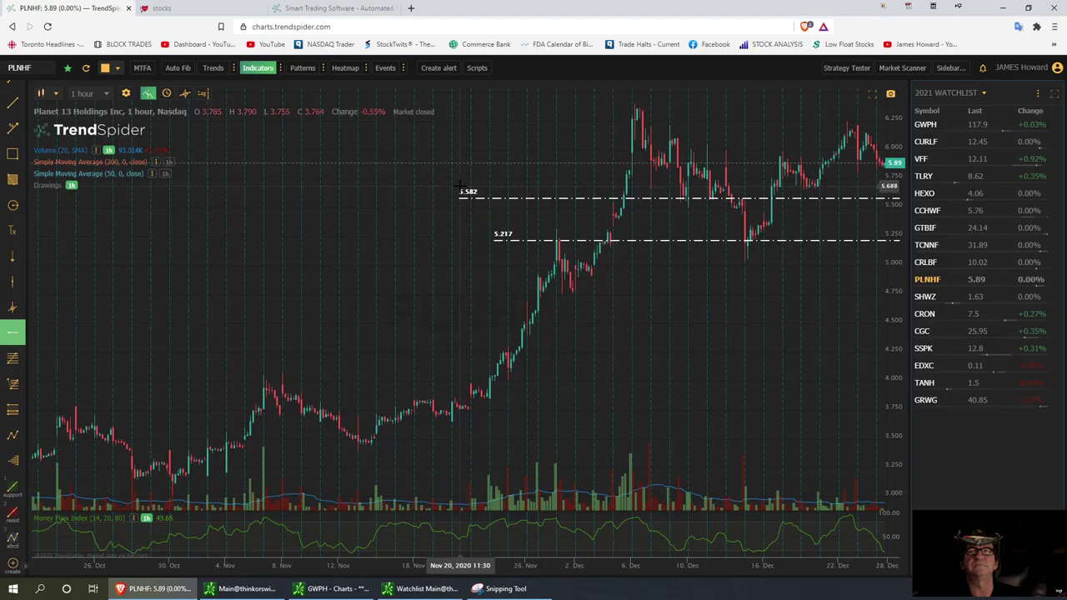
{"action": "left_click", "coordinate": [460, 185]}
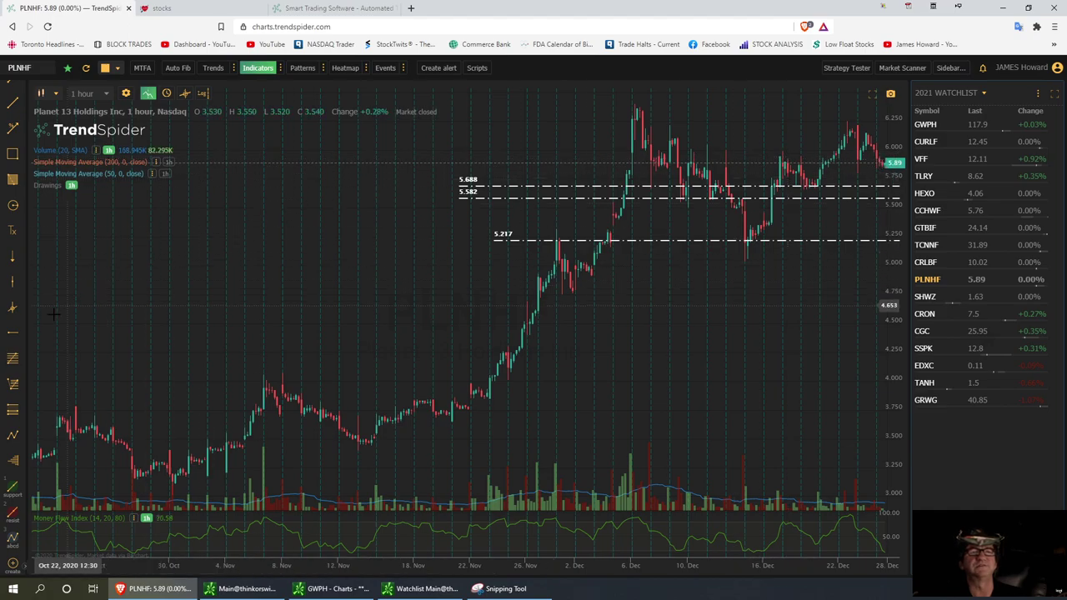
{"action": "left_click", "coordinate": [12, 333]}
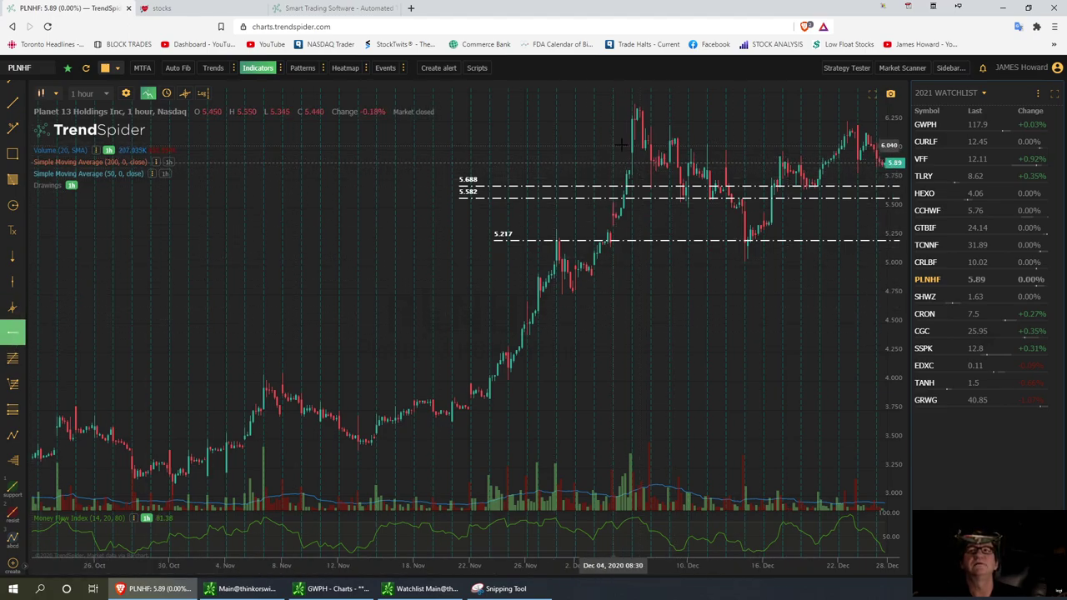
{"action": "left_click", "coordinate": [450, 155]}
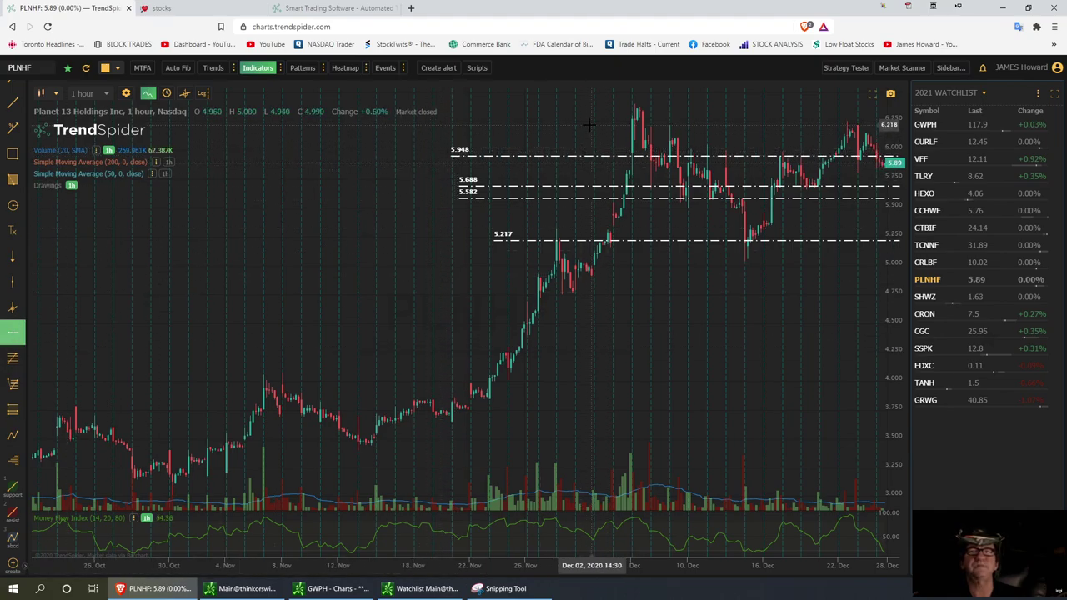
Step: Add horizontal lines on the PLNHF chart at about 6.107, 6.223, the December high near 6.367, and 5.385
{"action": "left_click", "coordinate": [482, 136]}
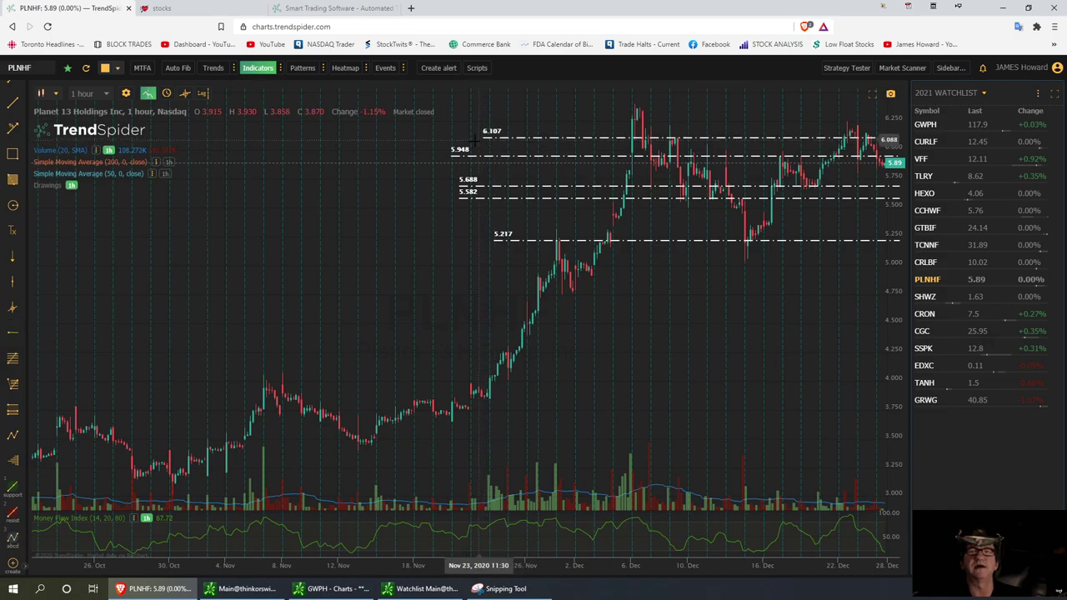
{"action": "left_click", "coordinate": [12, 334]}
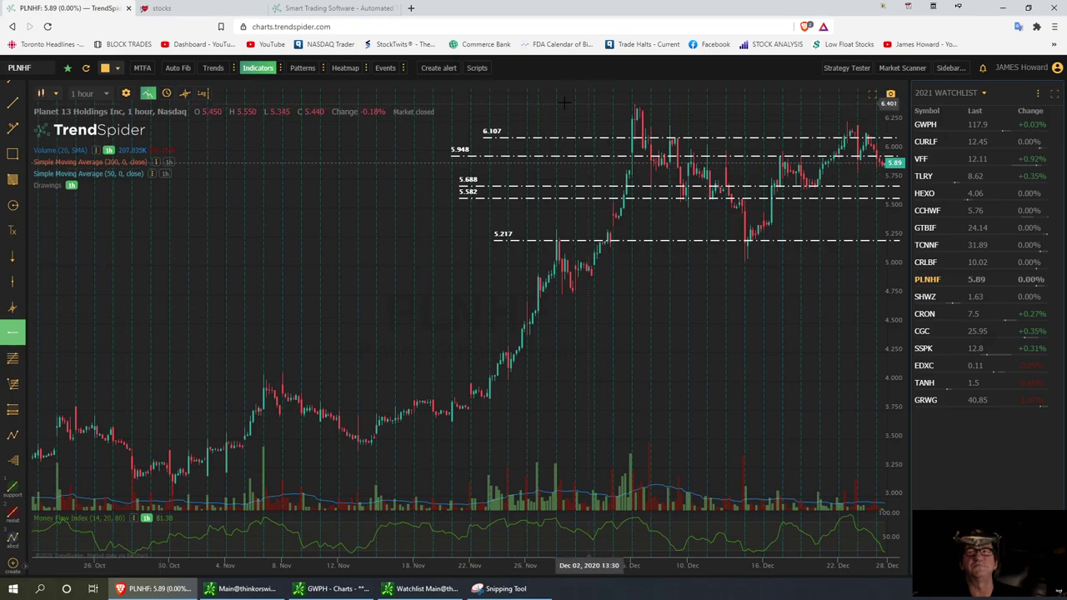
{"action": "left_click", "coordinate": [468, 123]}
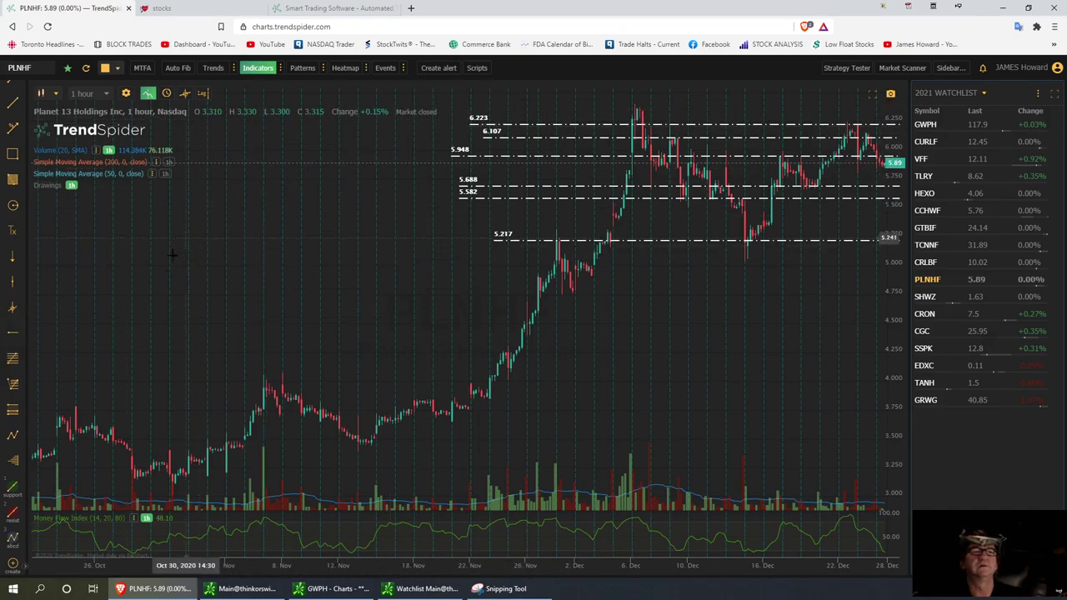
{"action": "left_click", "coordinate": [18, 334]}
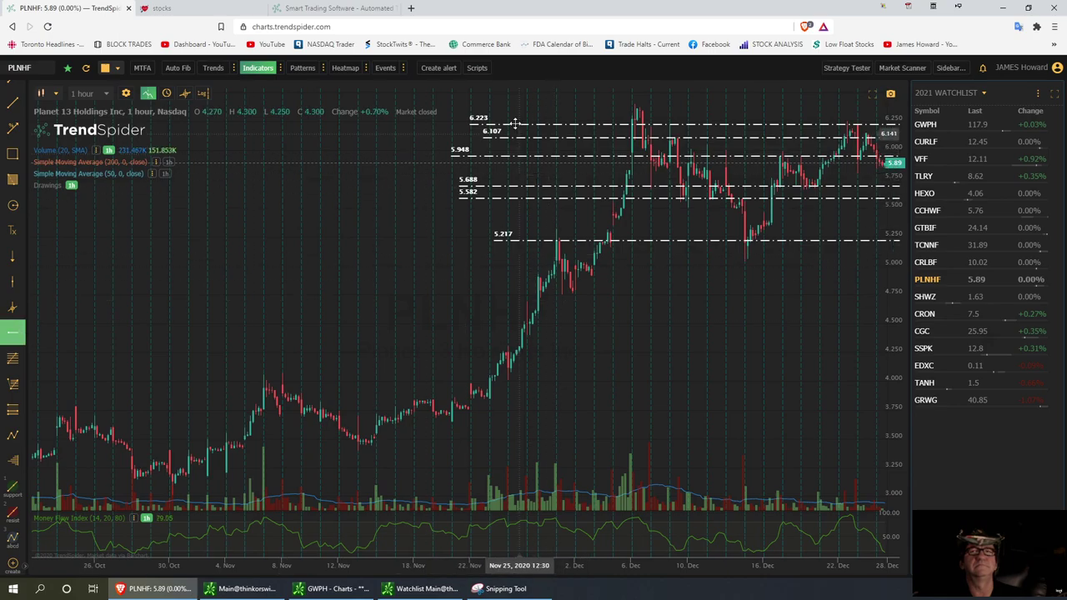
{"action": "left_click", "coordinate": [476, 107]}
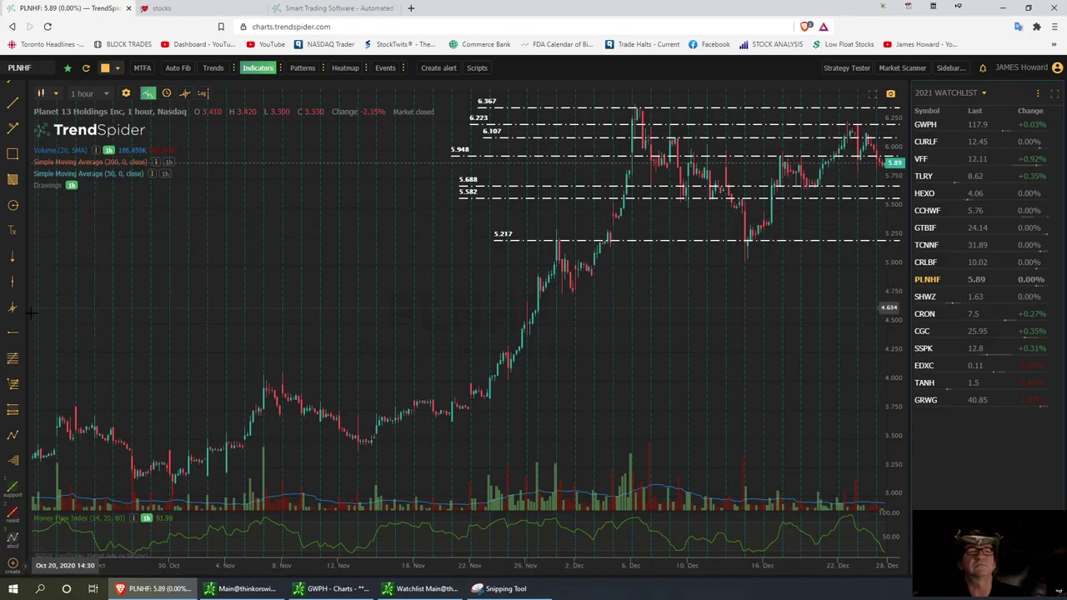
{"action": "left_click", "coordinate": [15, 334]}
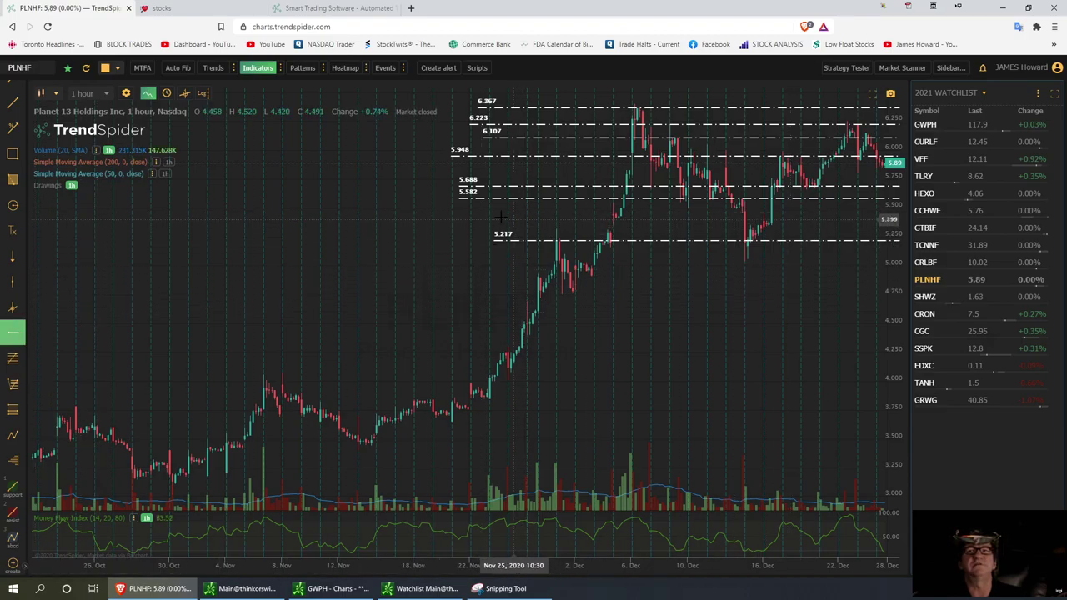
{"action": "left_click", "coordinate": [436, 221]}
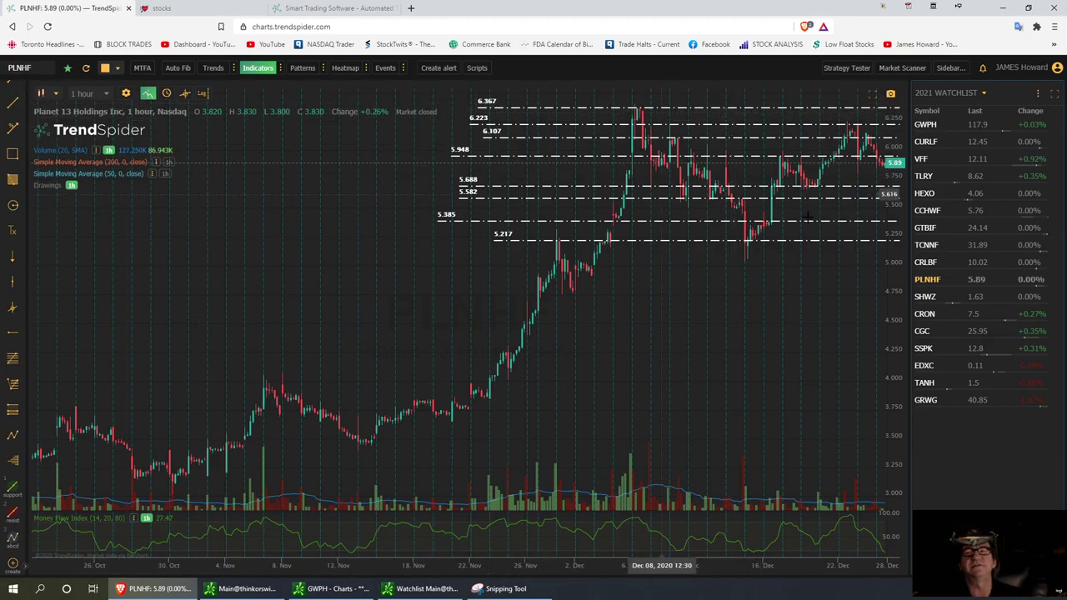
Step: Open the SHWZ one-hour chart and draw a Fibonacci retracement from the December high at about 1.880 to the December low at about 1.160
{"action": "left_click", "coordinate": [926, 297]}
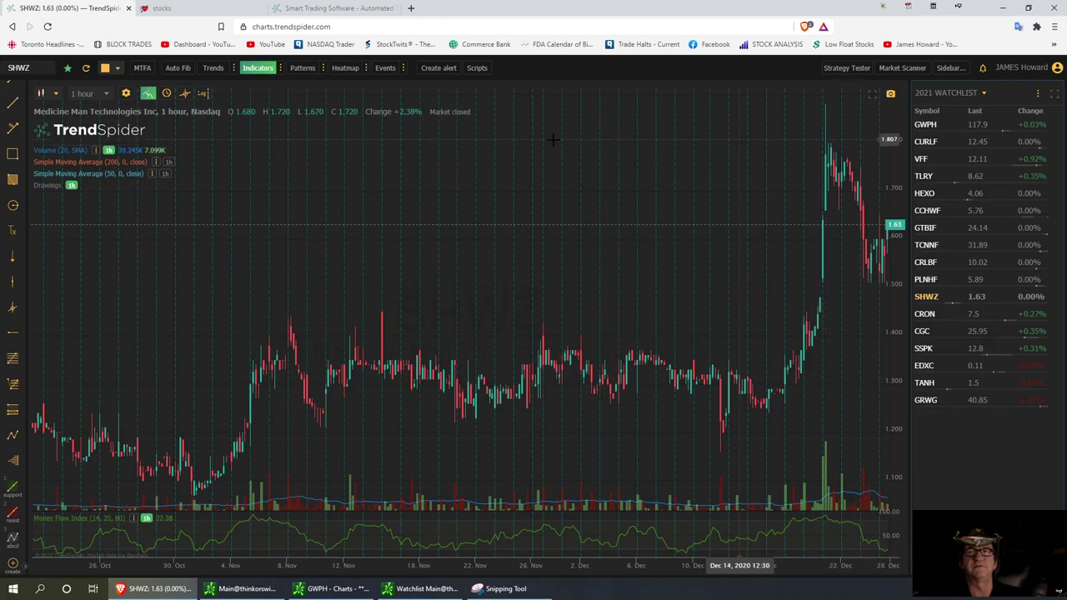
{"action": "left_click", "coordinate": [11, 358]}
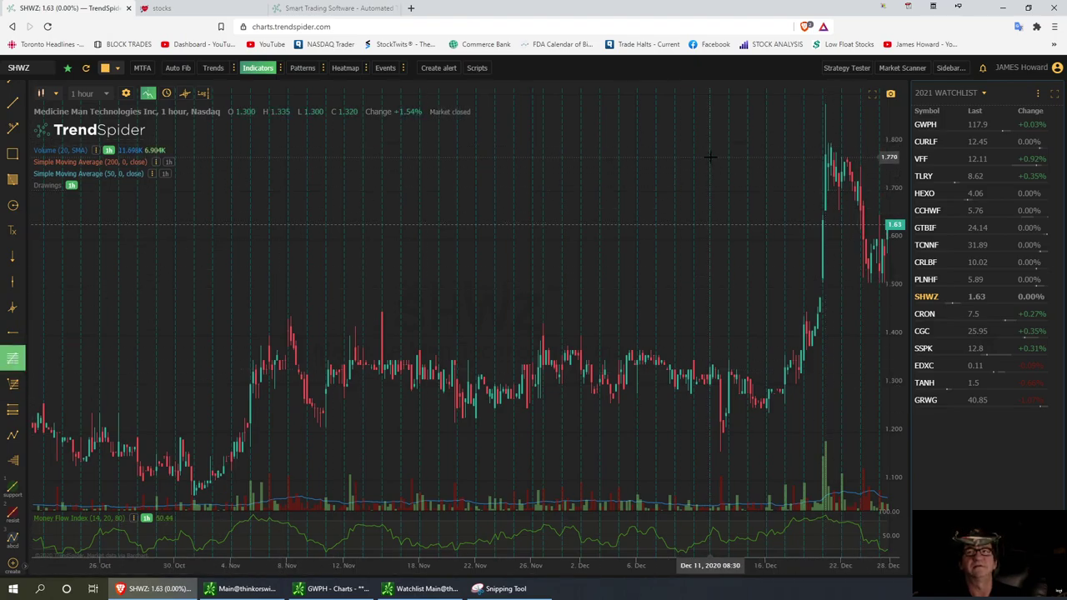
{"action": "mouse_move", "coordinate": [824, 101]}
{"action": "left_mouse_down"}
{"action": "mouse_move", "coordinate": [715, 305]}
{"action": "mouse_move", "coordinate": [709, 448]}
{"action": "mouse_move", "coordinate": [720, 451]}
{"action": "left_mouse_up"}
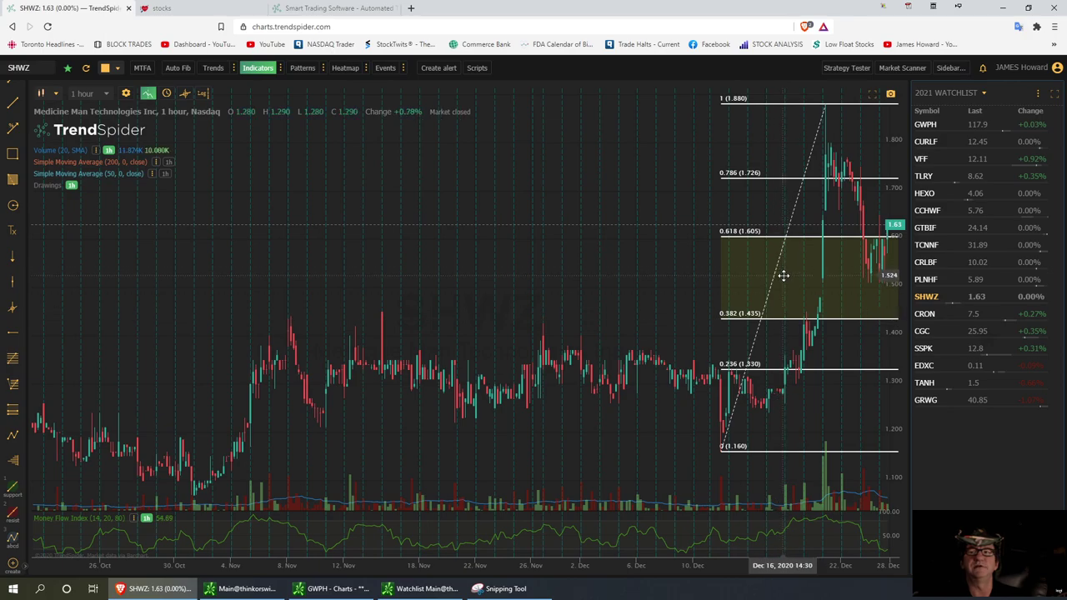
Step: Add horizontal lines on the SHWZ chart at about 1.529 and 1.370
{"action": "left_click", "coordinate": [21, 338]}
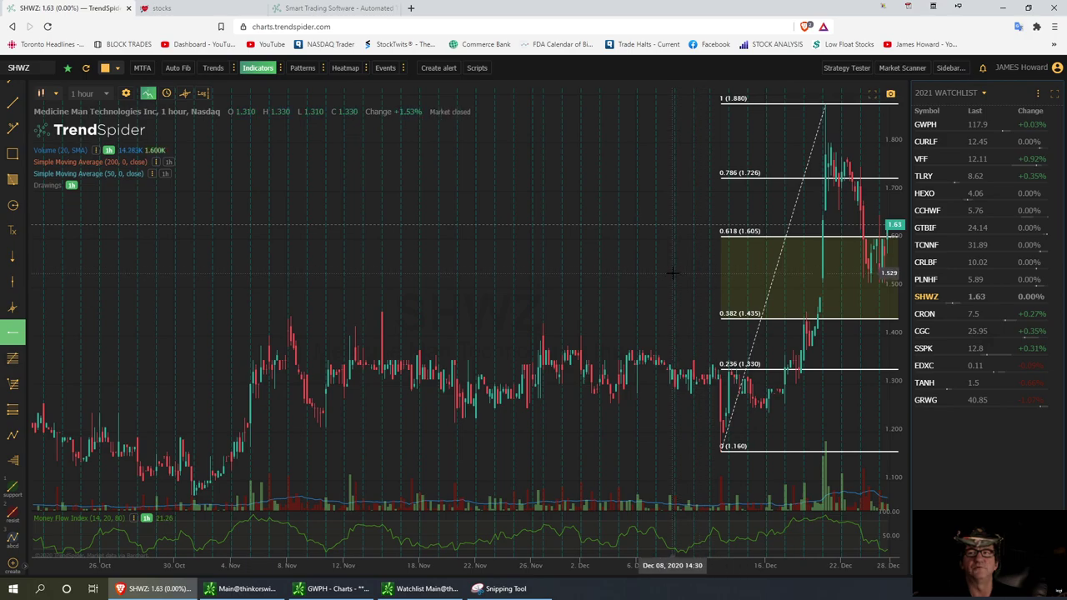
{"action": "left_click", "coordinate": [673, 272]}
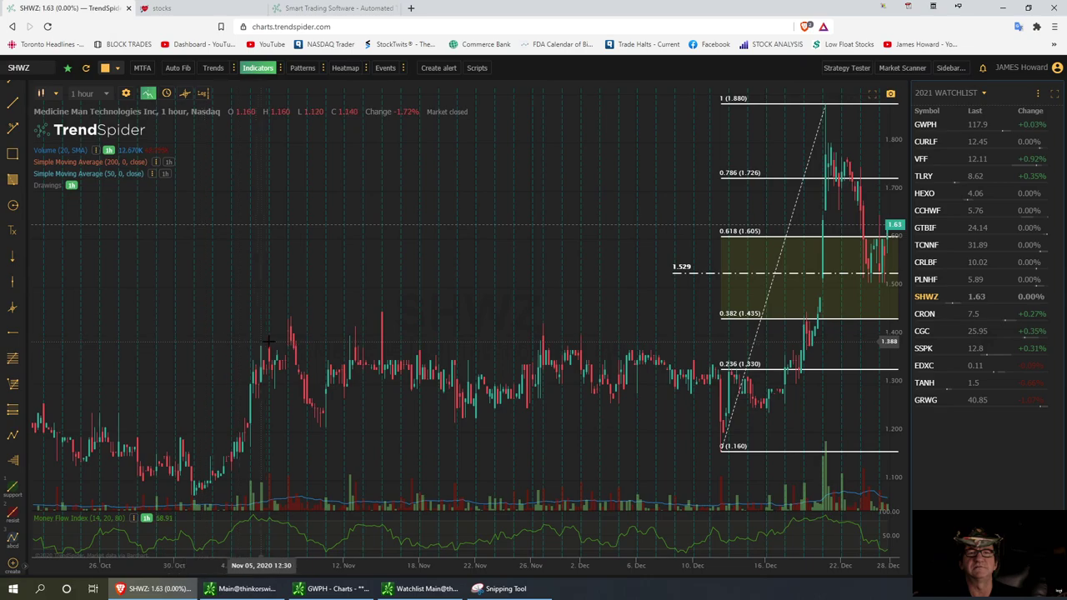
{"action": "left_click", "coordinate": [12, 337]}
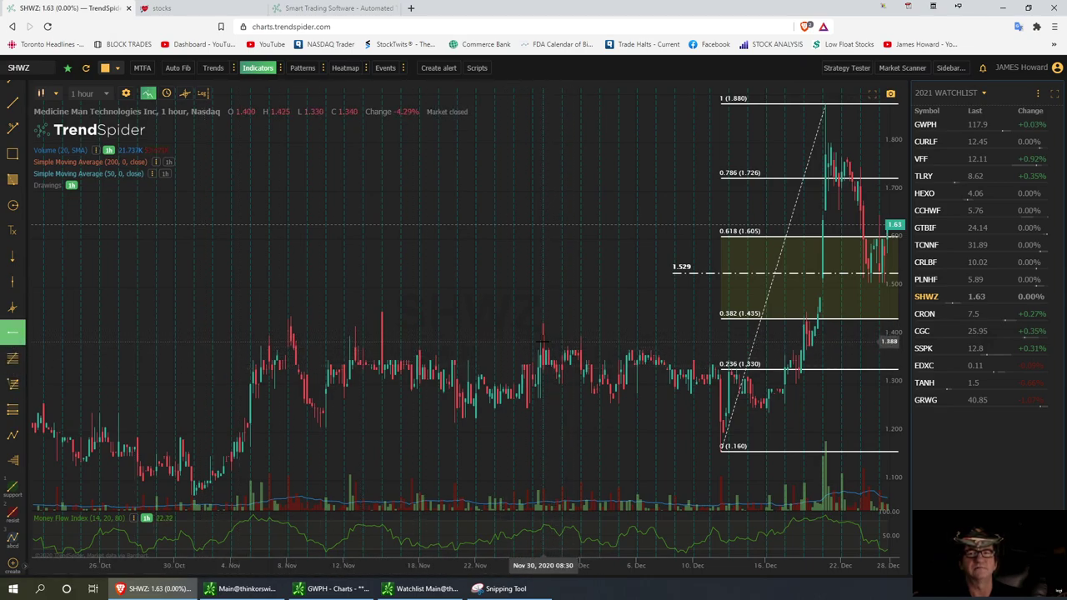
{"action": "left_click", "coordinate": [484, 350]}
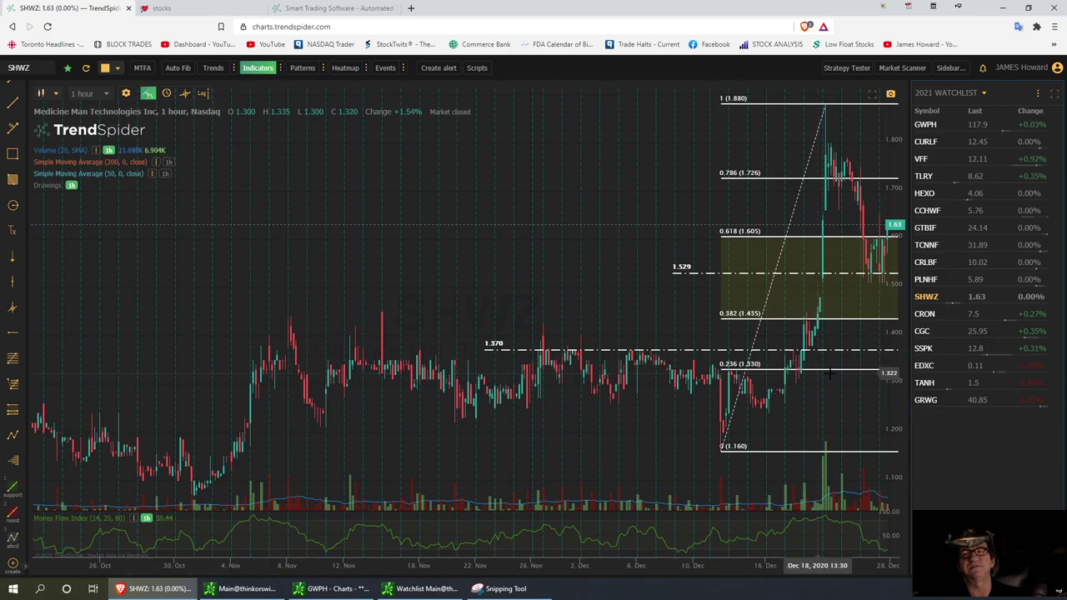
Step: Open the CRON one-hour chart and draw a descending green trend line from the late-November peak along the December highs
{"action": "left_click", "coordinate": [926, 314]}
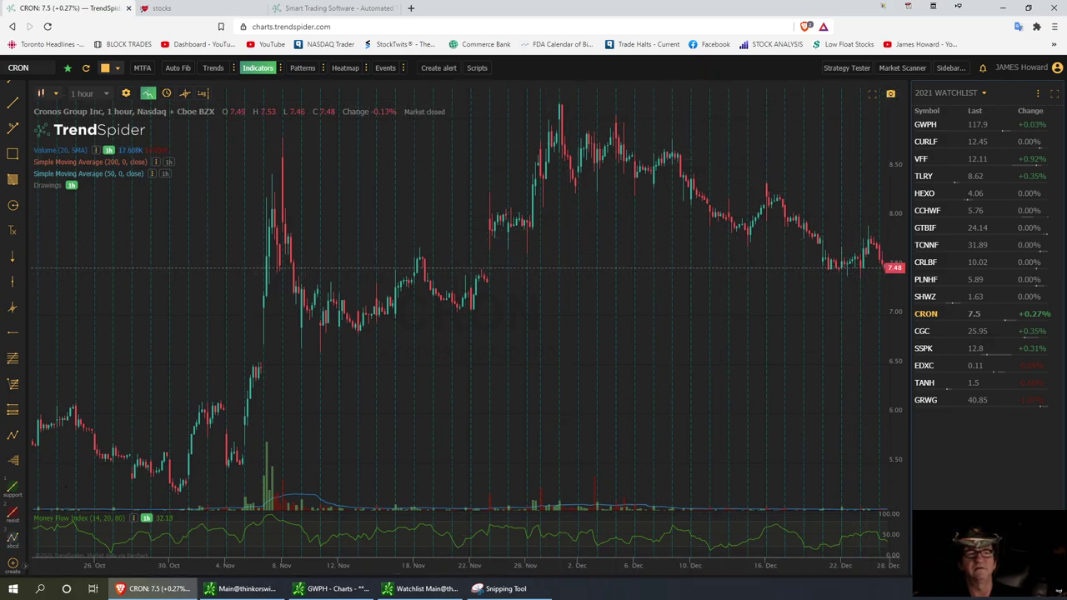
{"action": "left_click", "coordinate": [11, 491]}
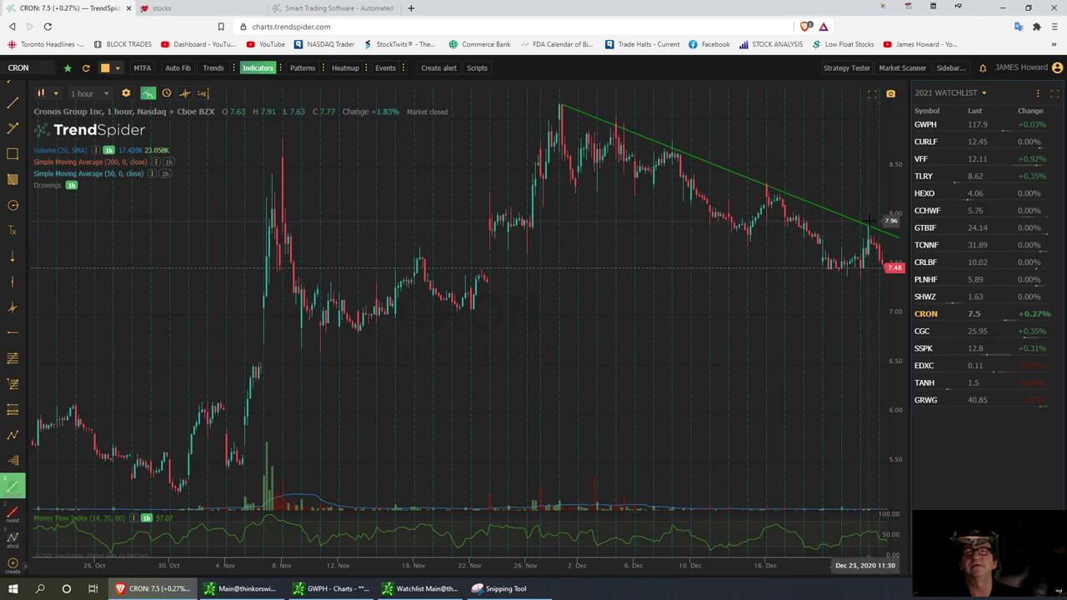
{"action": "left_click", "coordinate": [869, 219]}
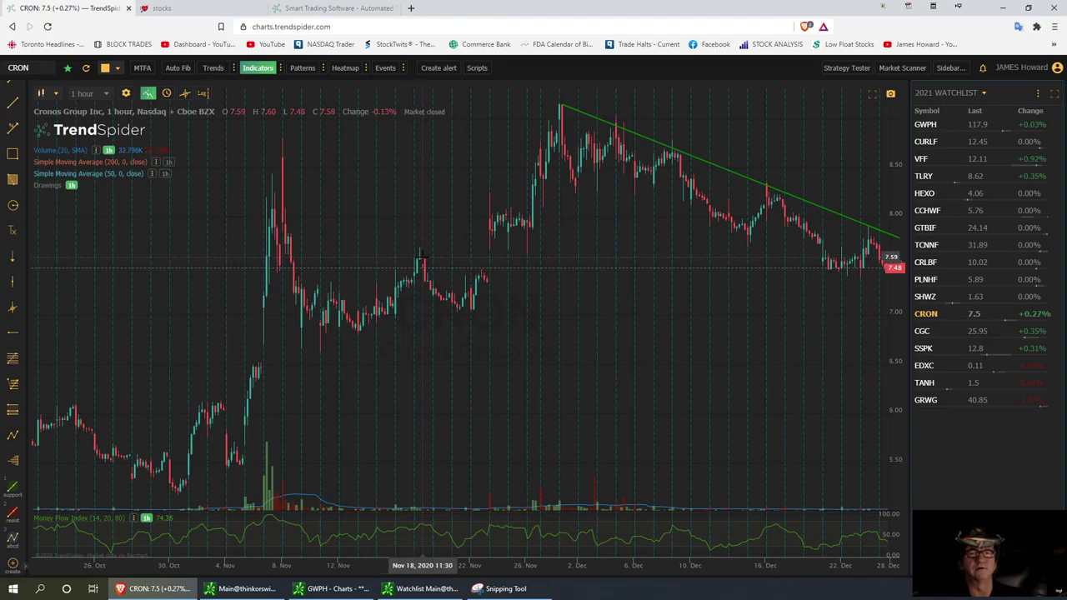
Step: Add horizontal lines on the CRON chart at about 7.60, 7.91 and 7.08
{"action": "left_click", "coordinate": [14, 334]}
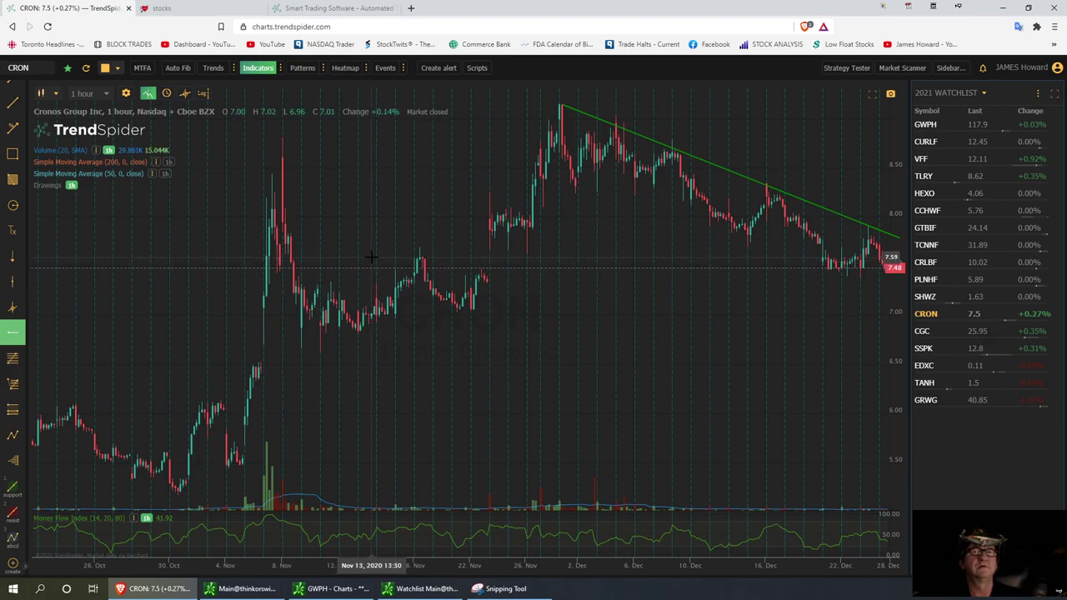
{"action": "left_click", "coordinate": [621, 255]}
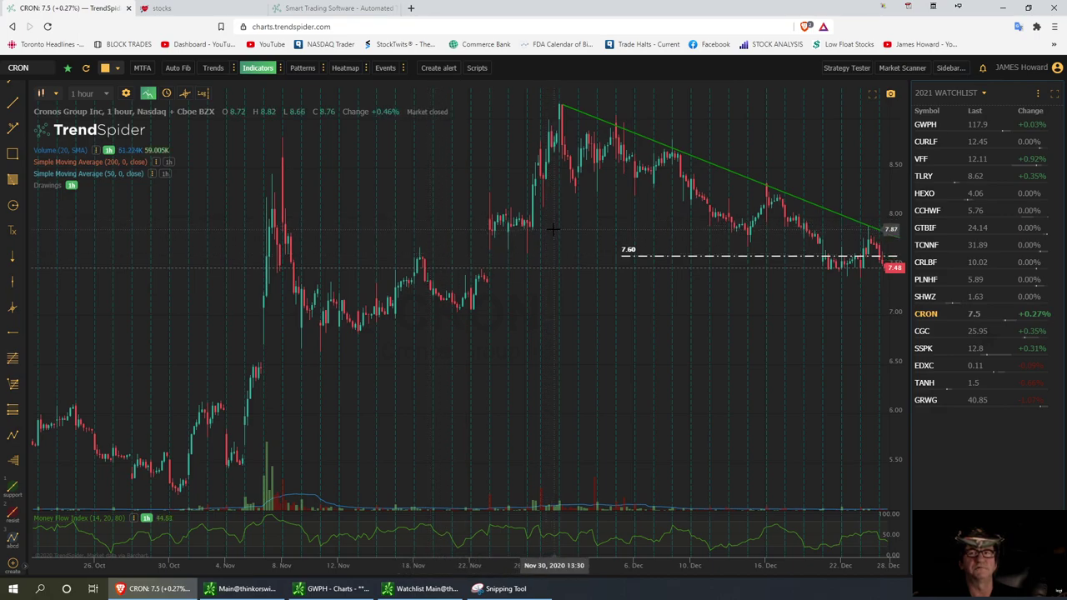
{"action": "left_click", "coordinate": [12, 332]}
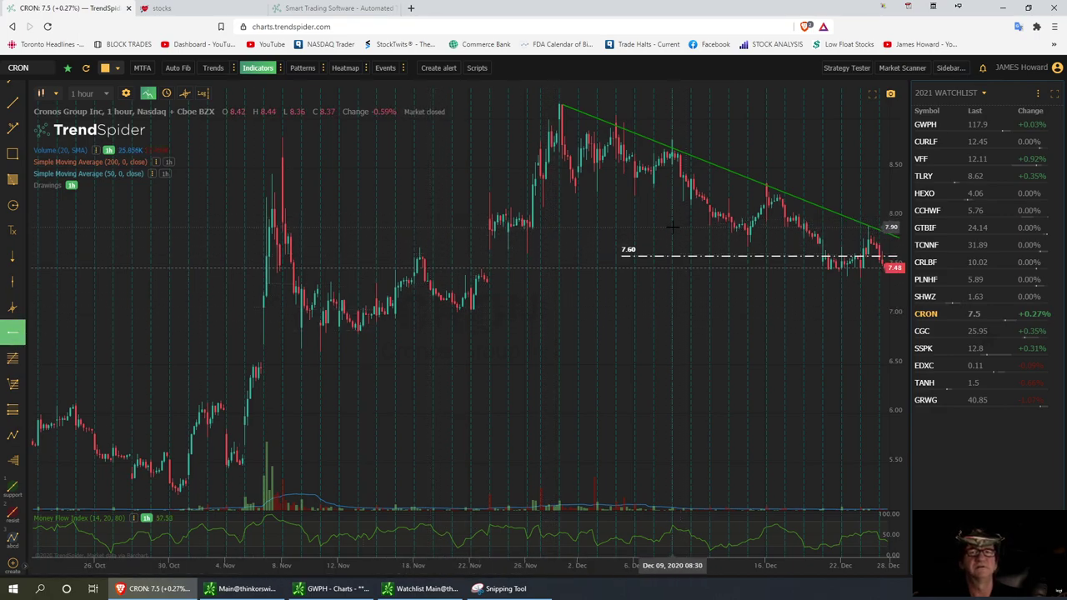
{"action": "left_click", "coordinate": [623, 225]}
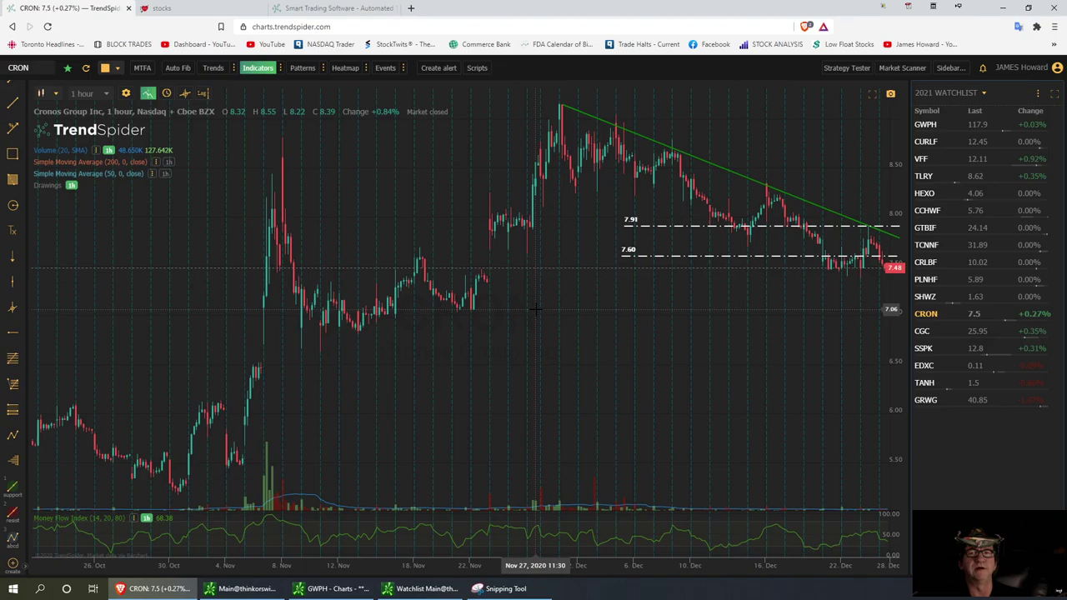
{"action": "left_click", "coordinate": [13, 334]}
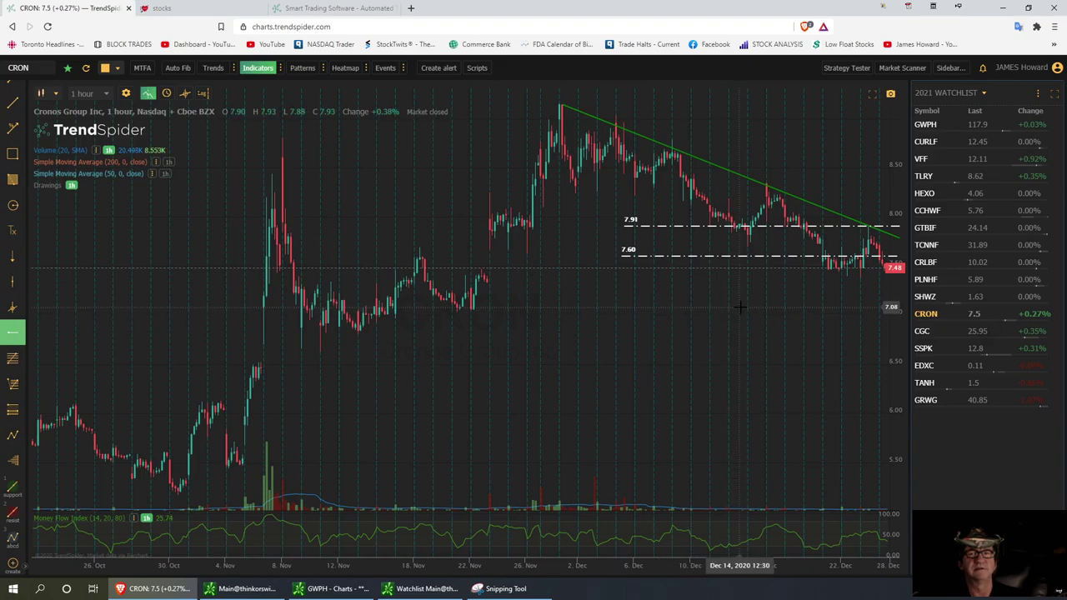
{"action": "left_click", "coordinate": [623, 306]}
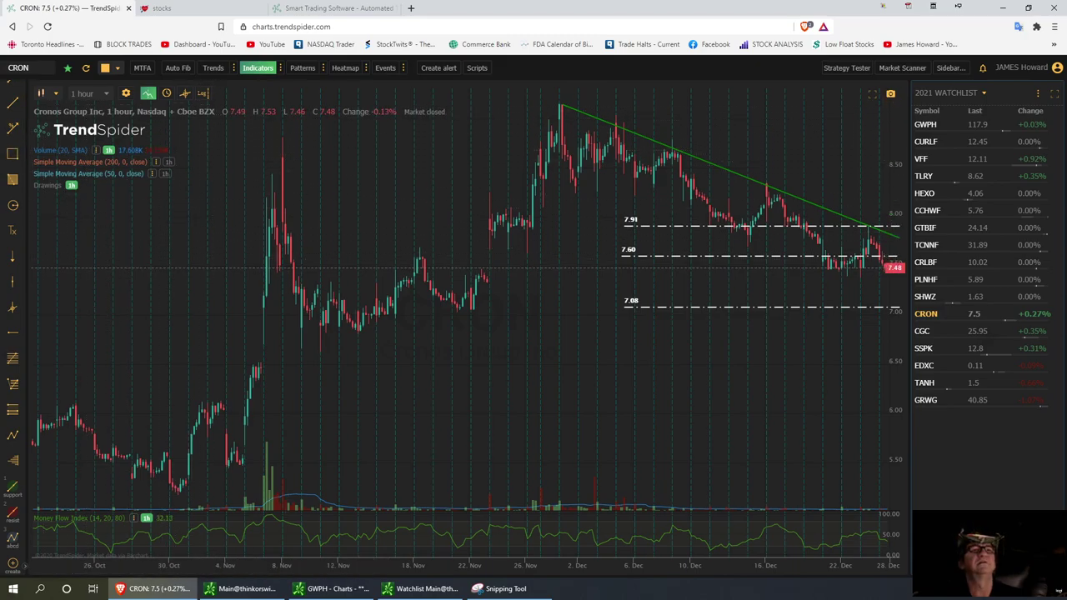
Step: Draw a Fibonacci retracement on the CRON chart from the late-November peak to the low at about 5.24 around the end of October
{"action": "left_click", "coordinate": [18, 360]}
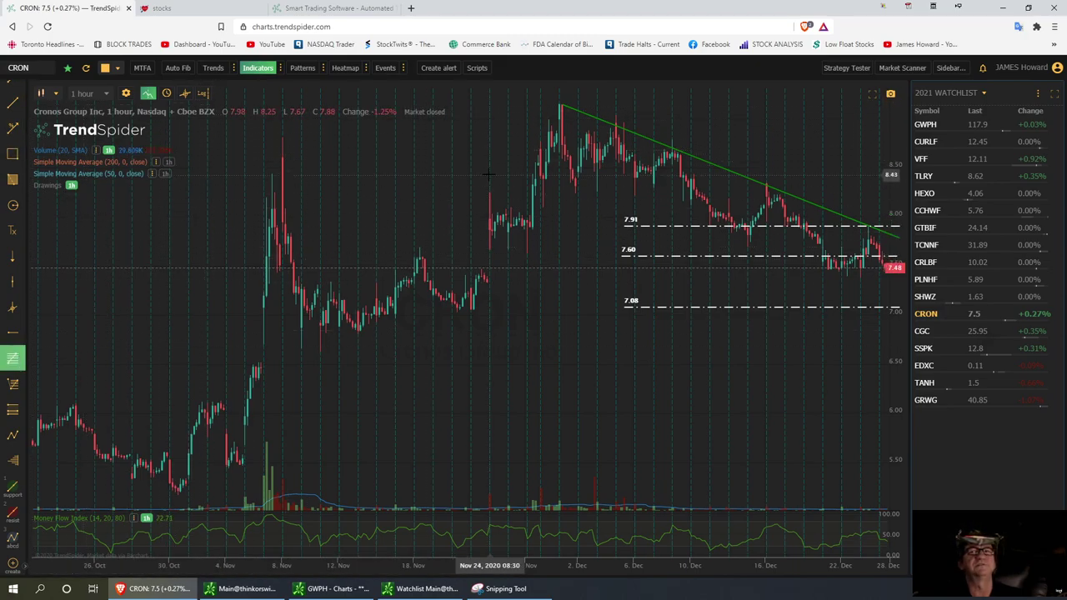
{"action": "mouse_move", "coordinate": [562, 102]}
{"action": "left_mouse_down"}
{"action": "mouse_move", "coordinate": [274, 302]}
{"action": "mouse_move", "coordinate": [183, 490]}
{"action": "left_mouse_up"}
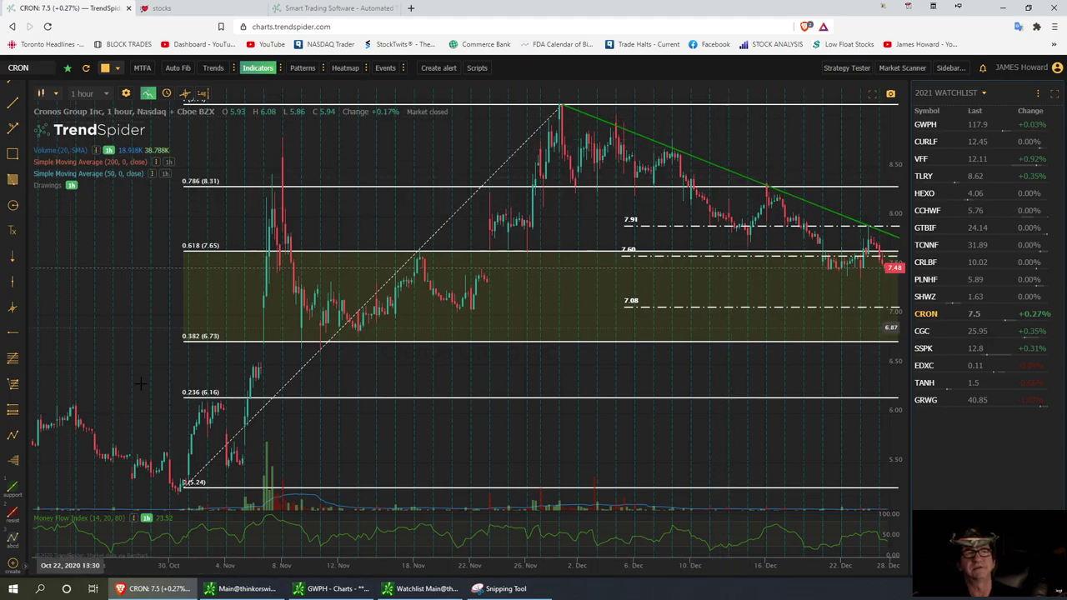
Step: Open the CGC one-hour chart and draw horizontal support lines at about 25.27 and 23.75
{"action": "left_click", "coordinate": [923, 331]}
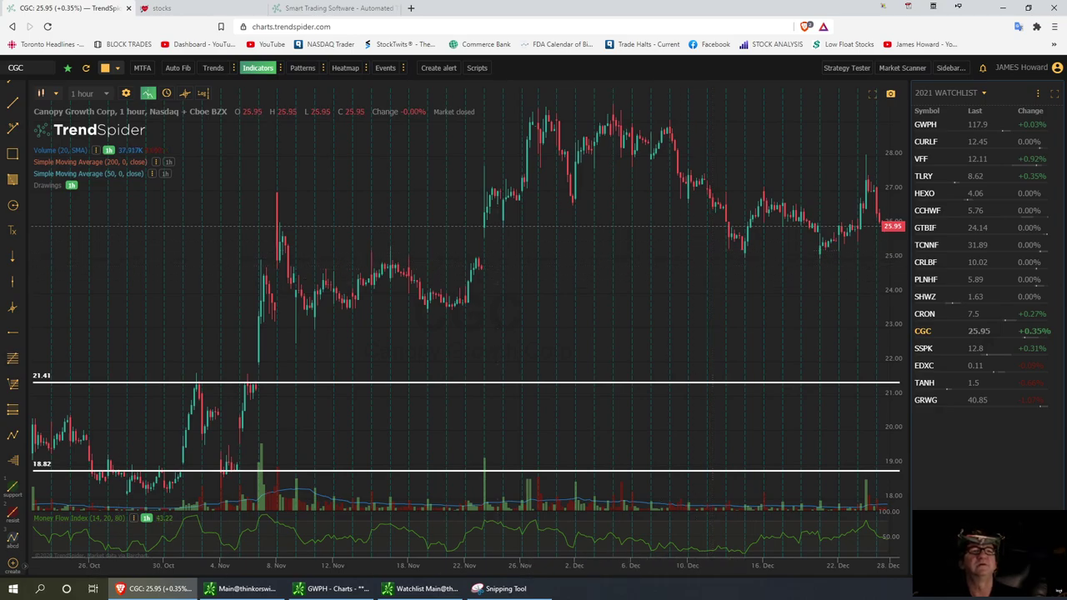
{"action": "left_click", "coordinate": [12, 334]}
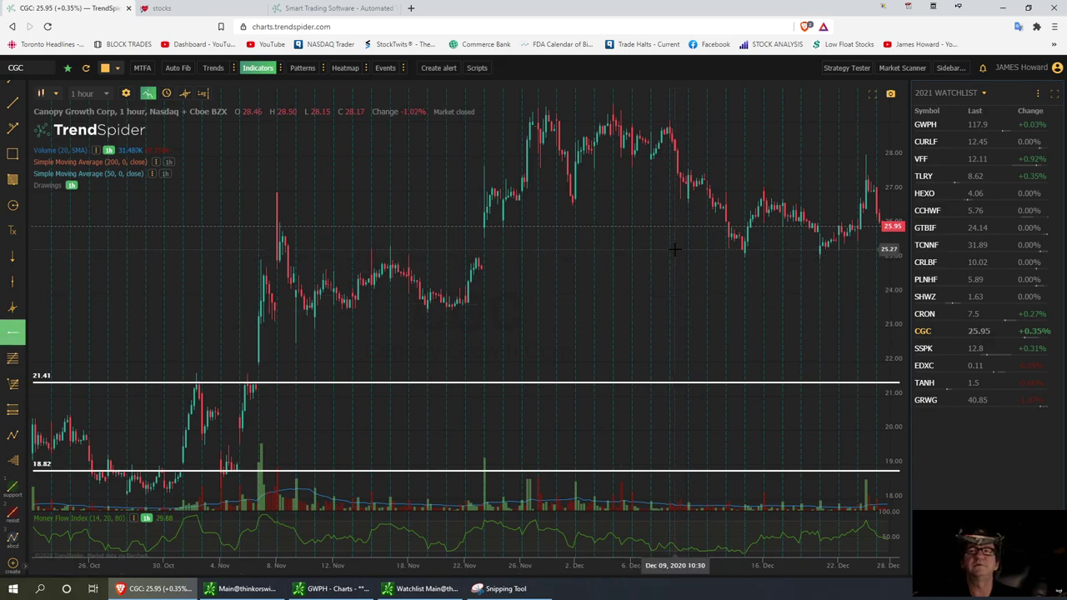
{"action": "left_click", "coordinate": [675, 249]}
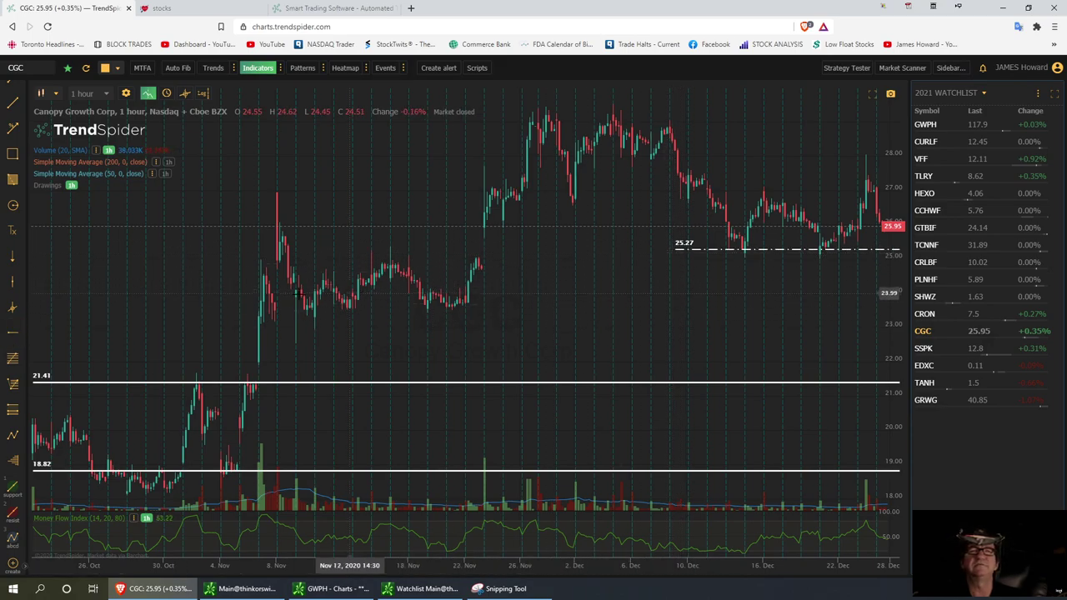
{"action": "left_click", "coordinate": [10, 331]}
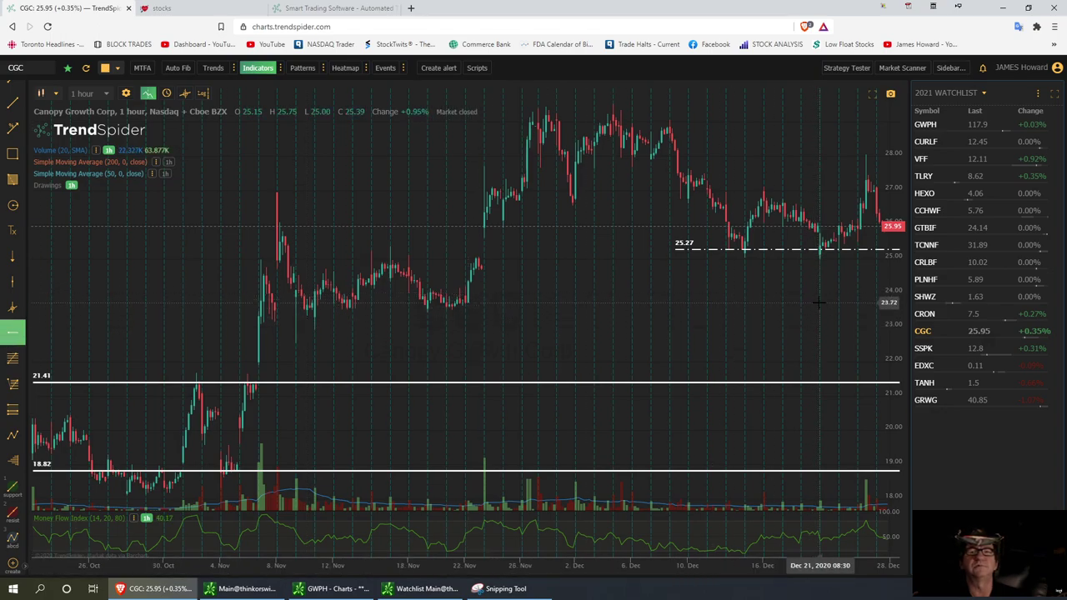
{"action": "left_click", "coordinate": [676, 301]}
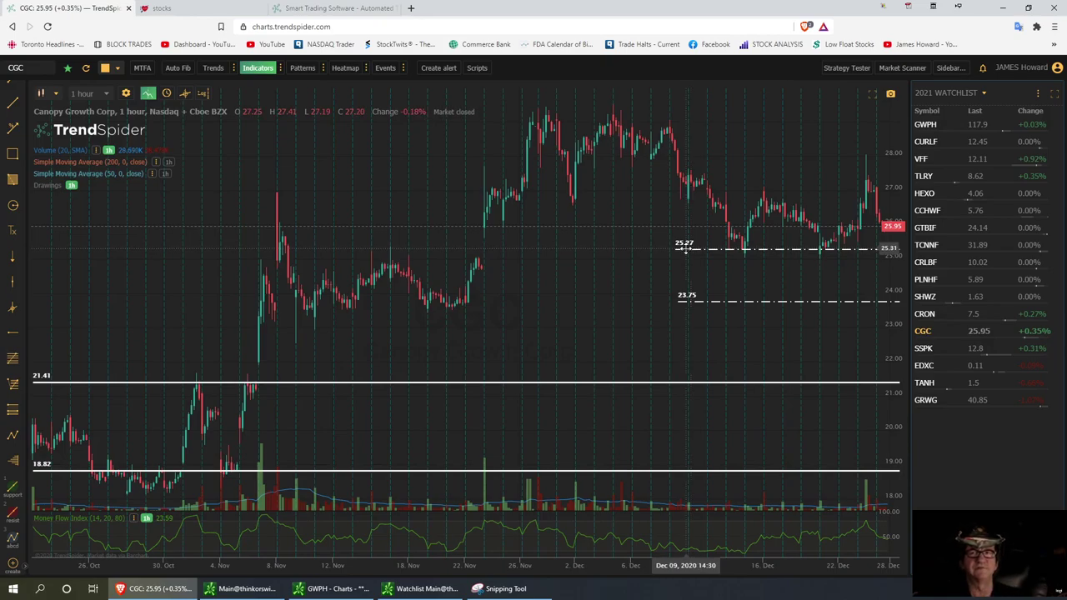
Step: Add horizontal lines on the CGC one-hour chart at about 26.98, 25.81 and 26.43, starting around early December
{"action": "left_click", "coordinate": [14, 332]}
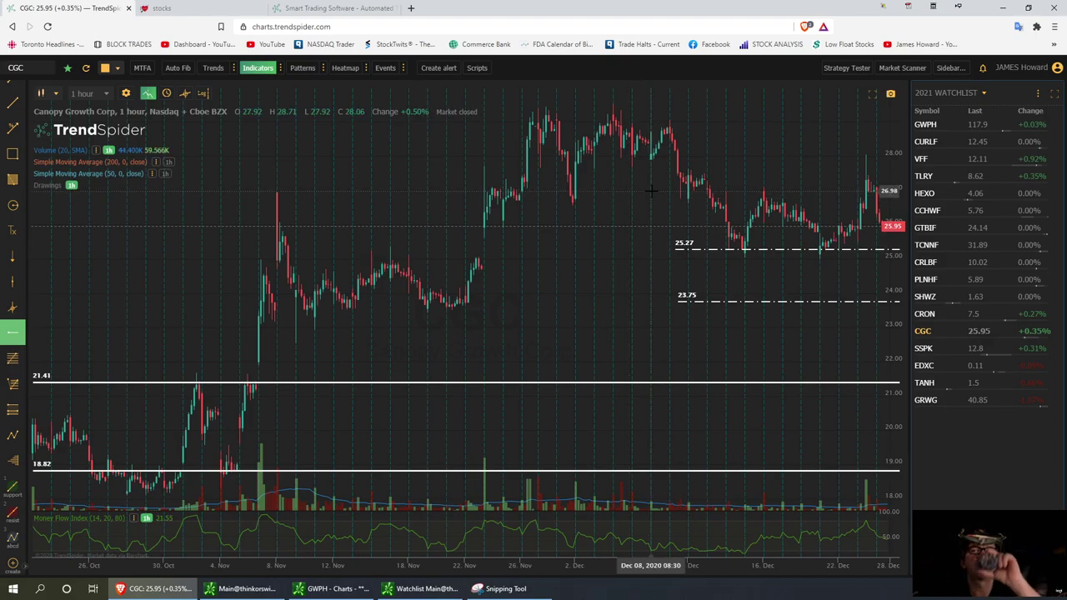
{"action": "left_click", "coordinate": [651, 190]}
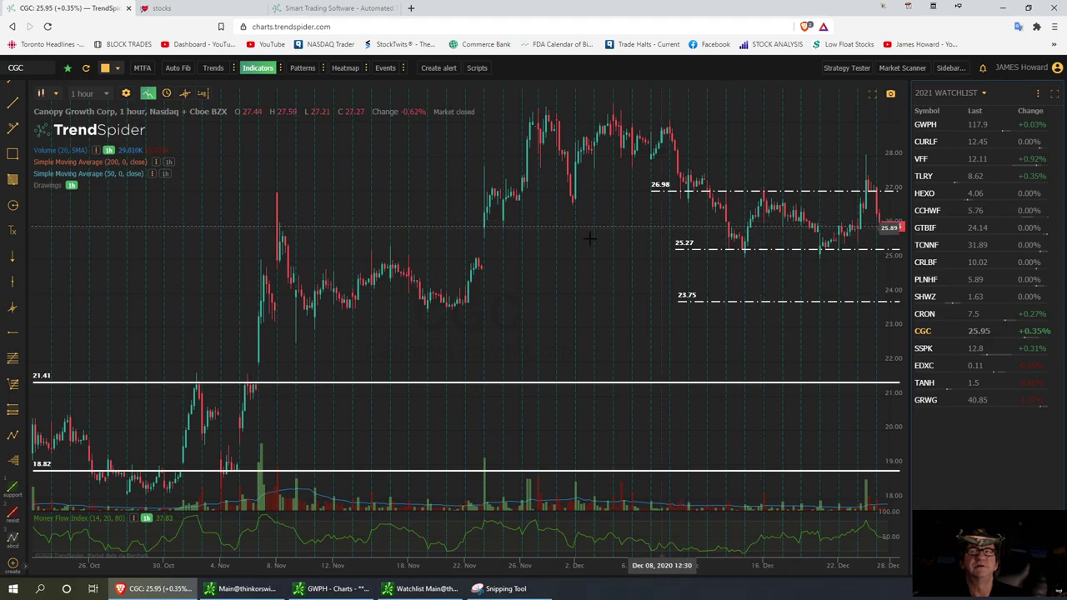
{"action": "left_click", "coordinate": [13, 332]}
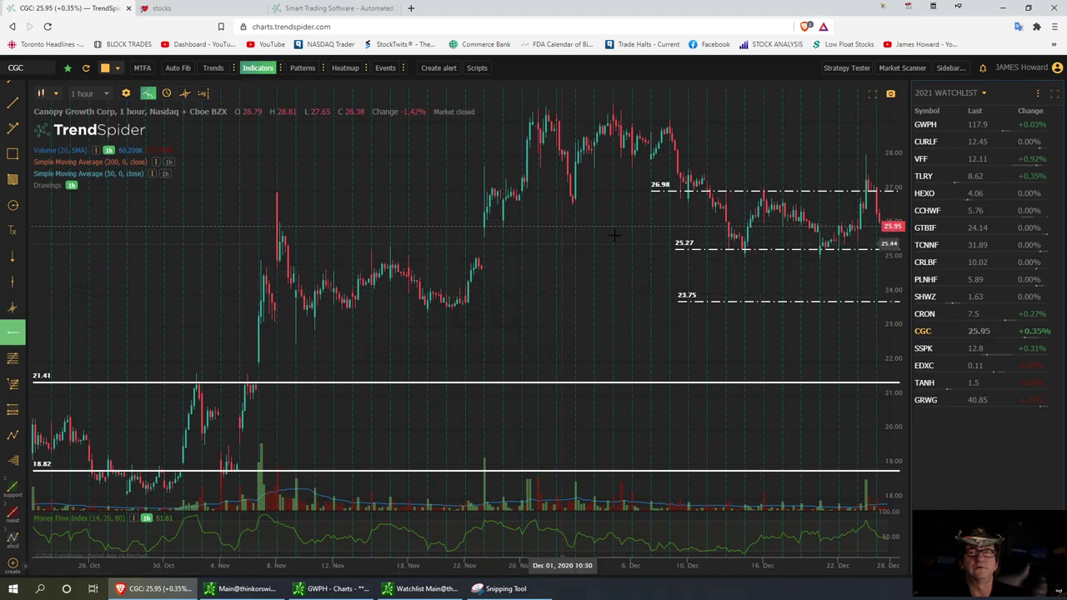
{"action": "left_click", "coordinate": [661, 229]}
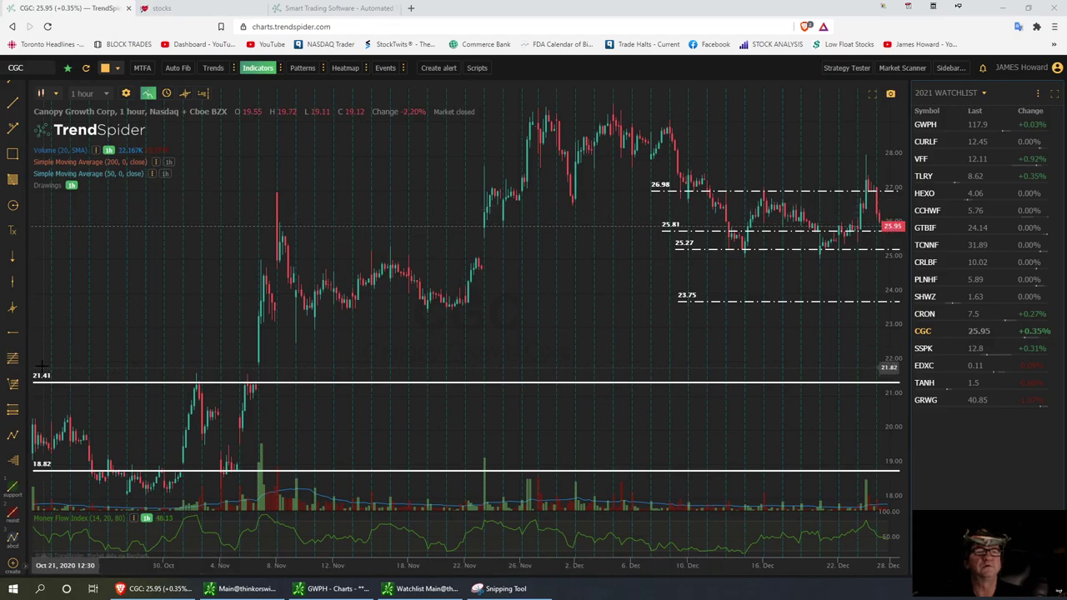
{"action": "left_click", "coordinate": [13, 332]}
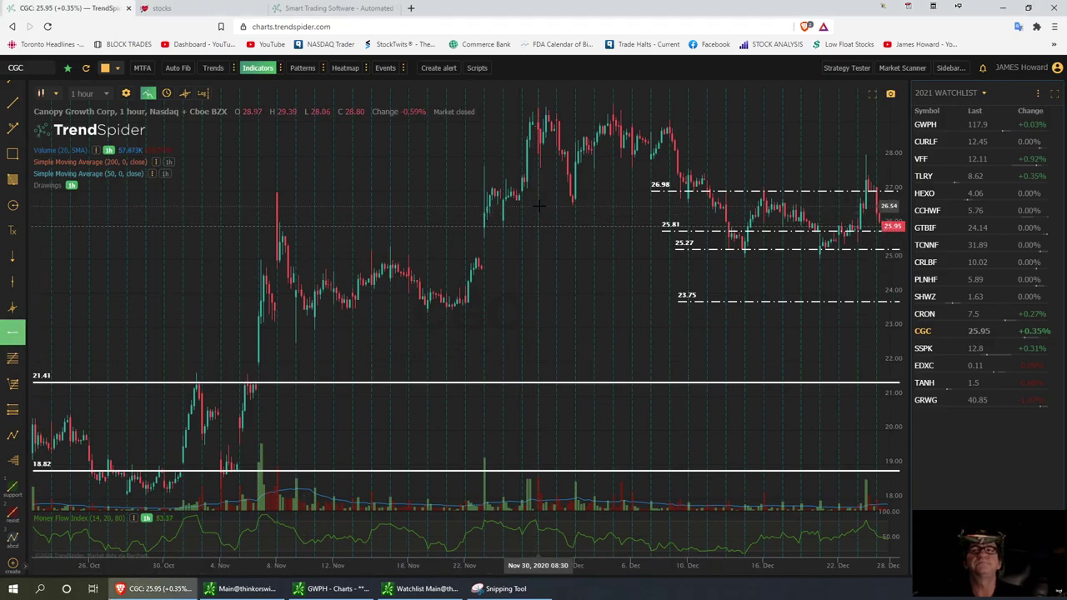
{"action": "left_click", "coordinate": [644, 210]}
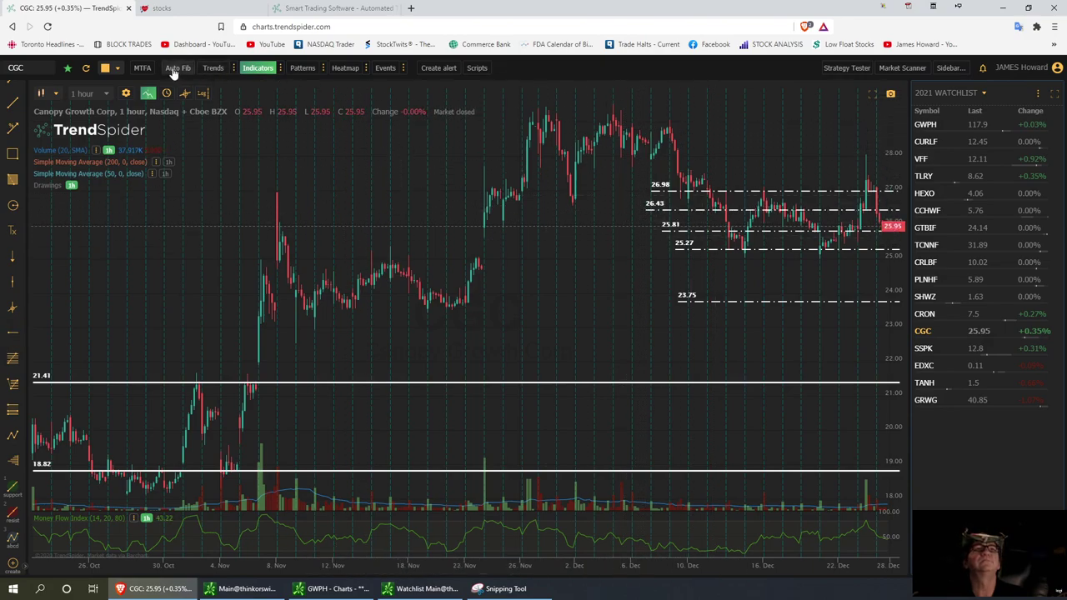
Step: Compare the automatic Fibonacci levels with the horizontal lines on the CGC chart's December candles, and hide them again
{"action": "left_click", "coordinate": [177, 67]}
{"action": "scroll", "coordinate": [763, 359], "scroll_direction": "up", "scroll_amount": 3}
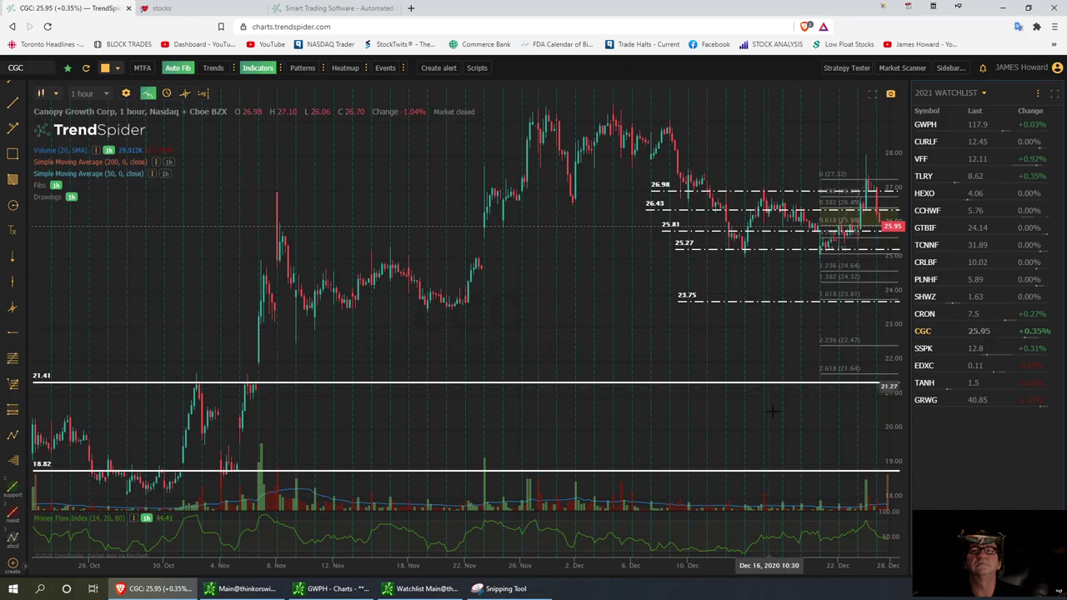
{"action": "scroll", "coordinate": [763, 359], "scroll_direction": "up", "scroll_amount": 2}
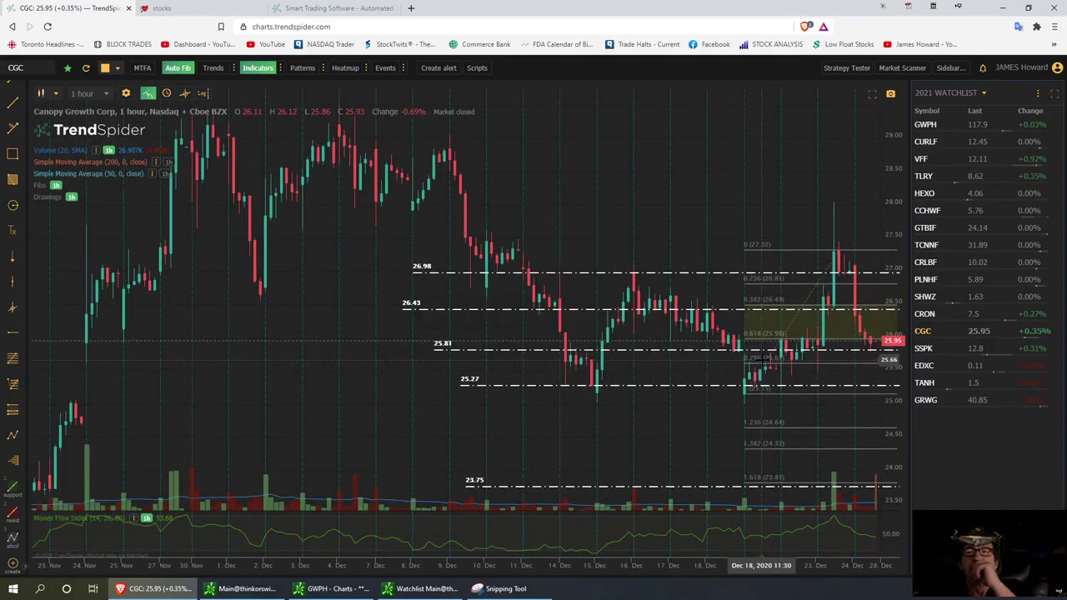
{"action": "scroll", "coordinate": [763, 359], "scroll_direction": "up", "scroll_amount": 1}
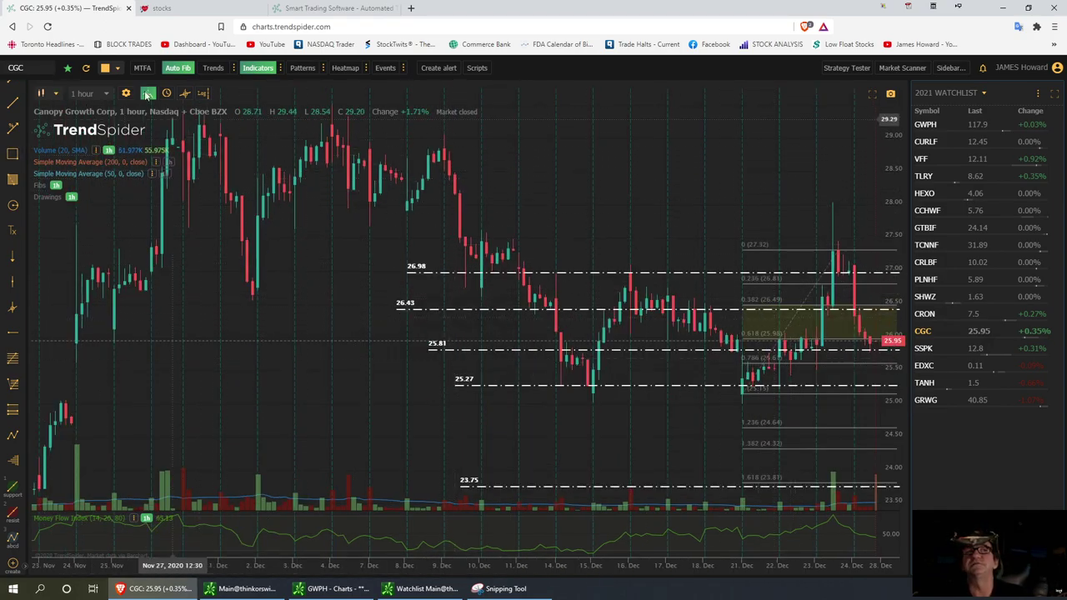
{"action": "left_click", "coordinate": [181, 69]}
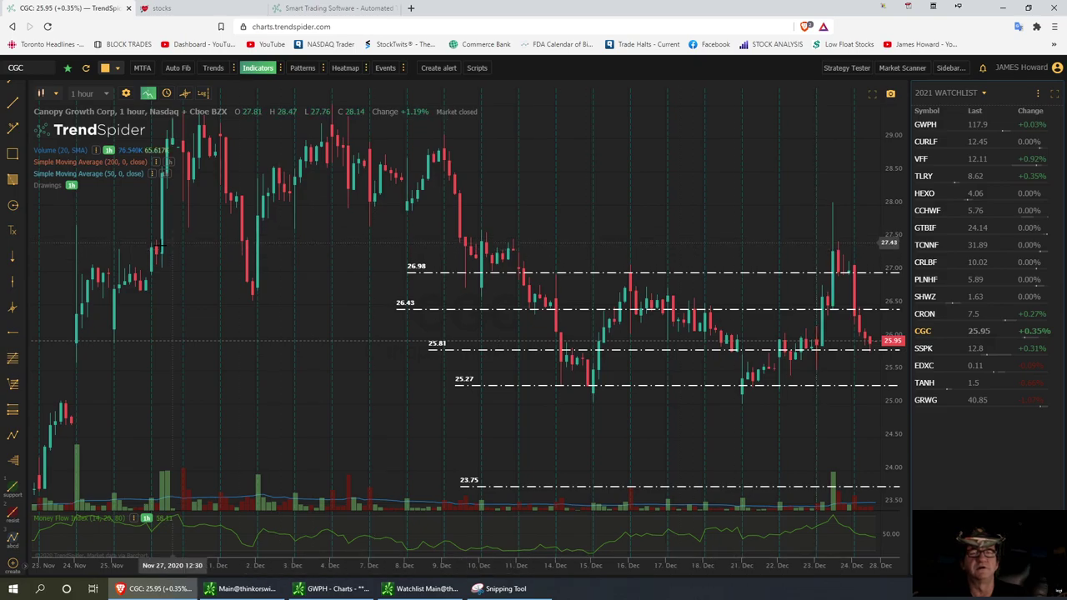
Step: Add horizontal lines on the CGC chart at about 27.32 and at the mid-December lows at about 25.15
{"action": "left_click", "coordinate": [14, 334]}
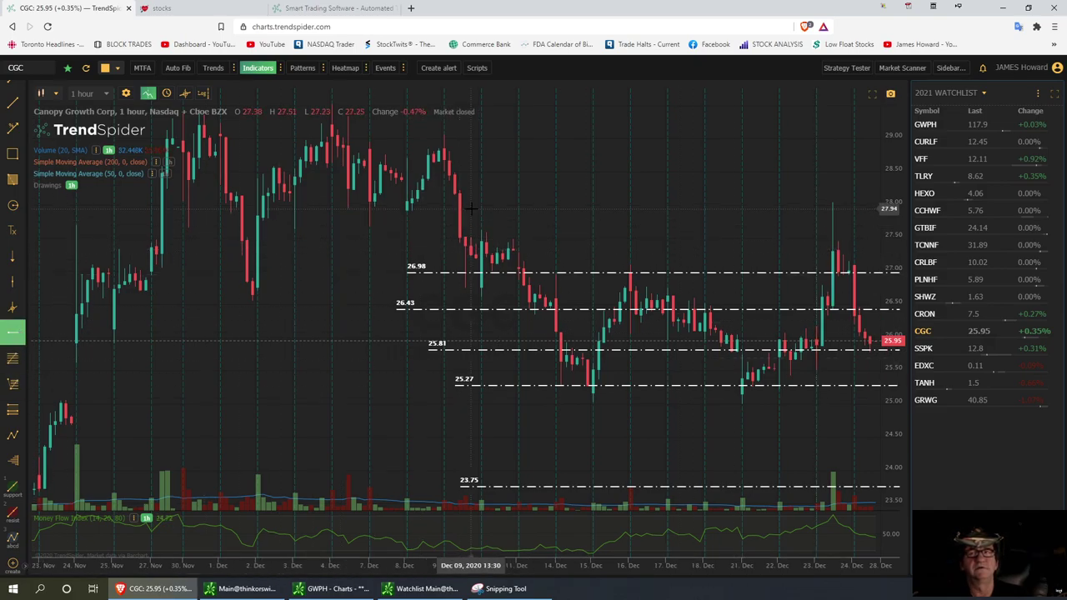
{"action": "left_click", "coordinate": [418, 249]}
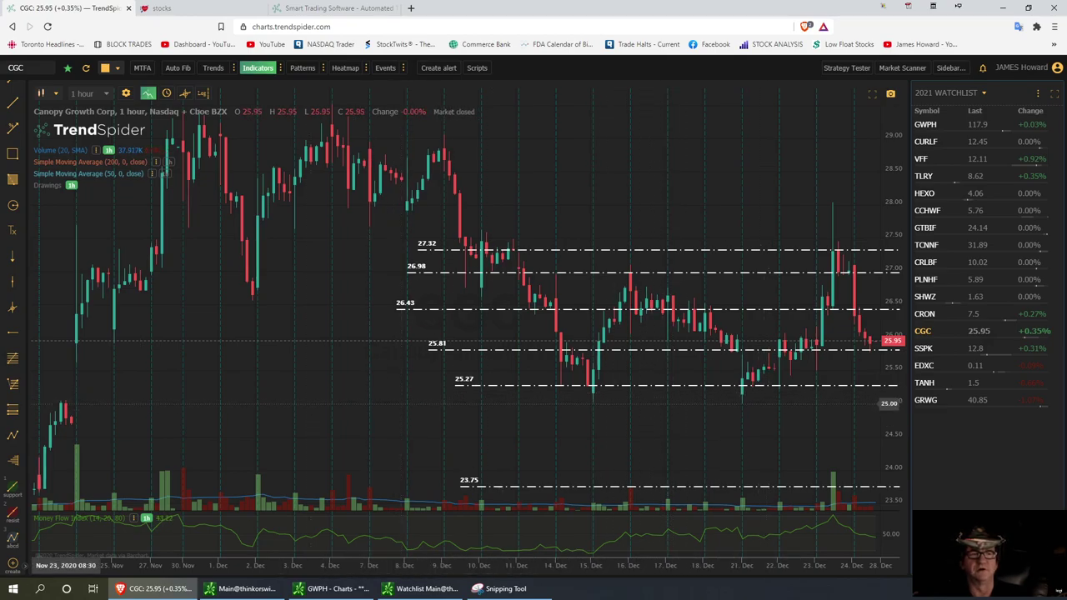
{"action": "left_click", "coordinate": [14, 334]}
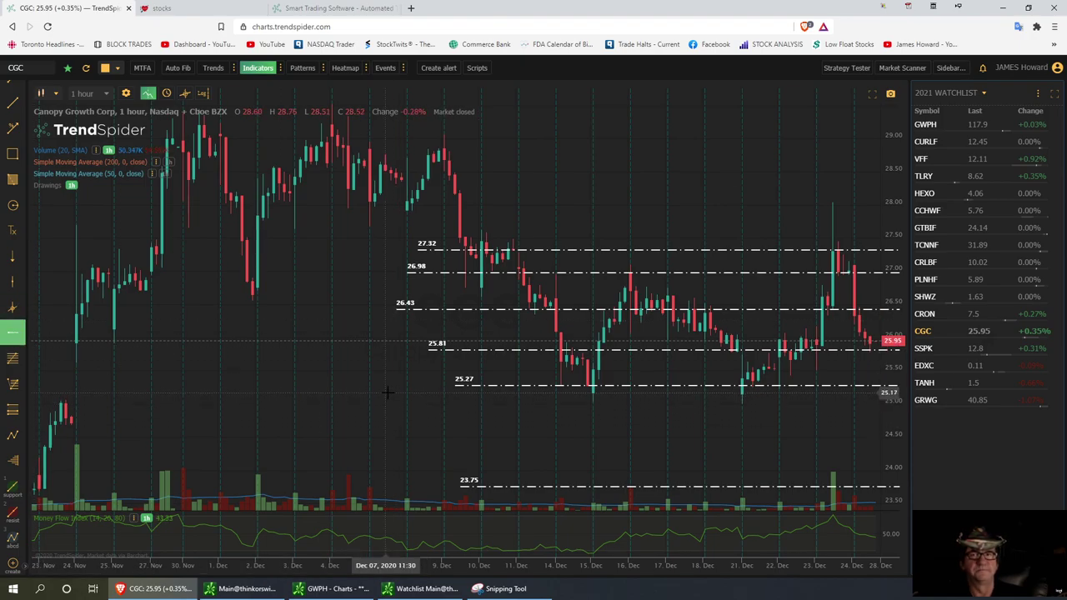
{"action": "left_click", "coordinate": [388, 391]}
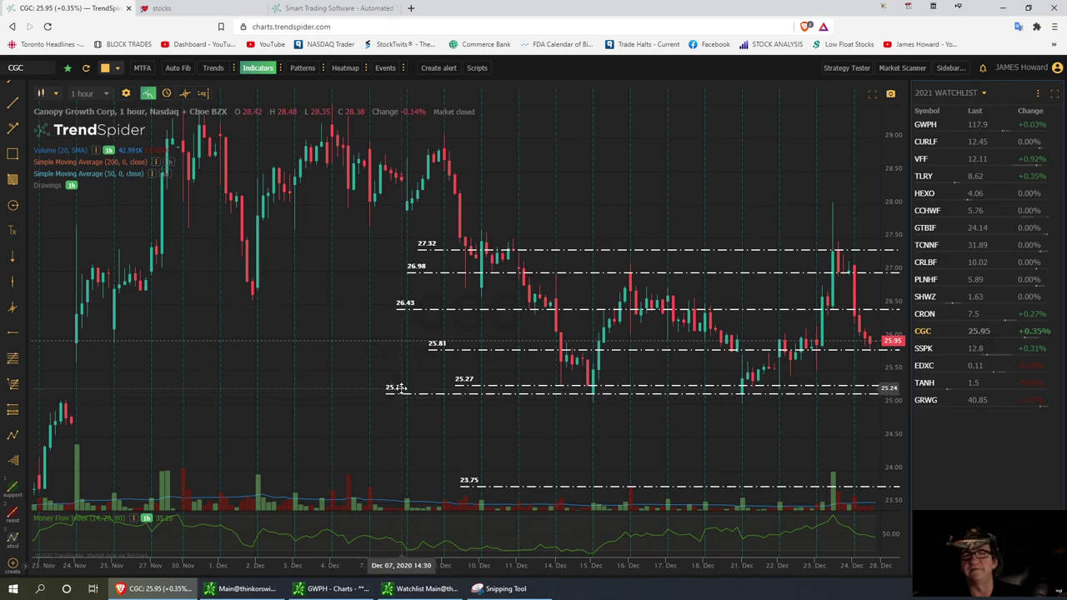
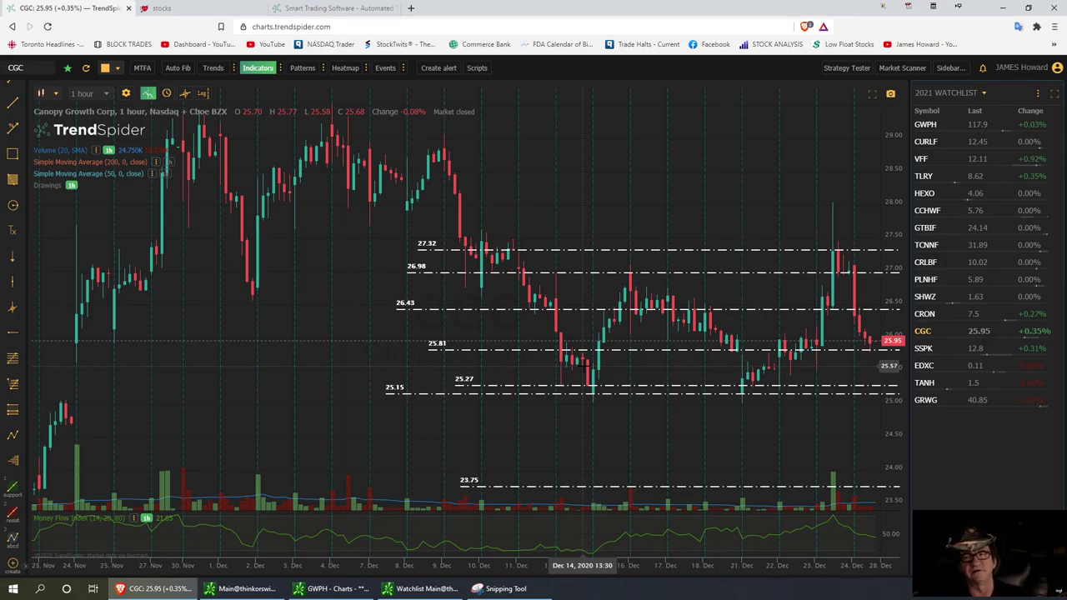
Step: Open the SSPK one-hour chart and draw horizontal resistance lines at about 13.69, 13.12 and 14.40
{"action": "left_click", "coordinate": [923, 349]}
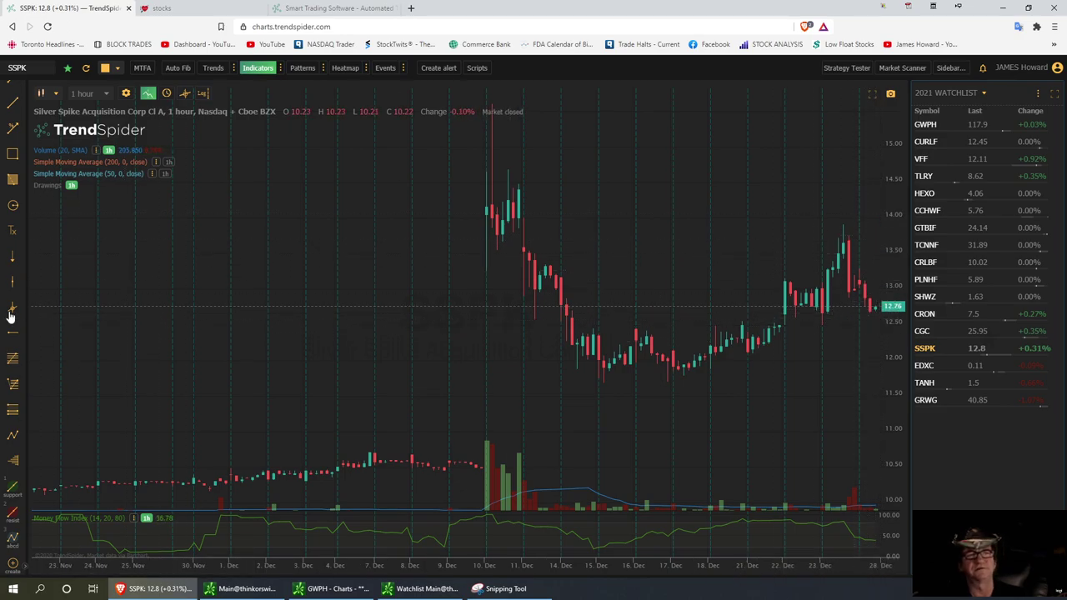
{"action": "left_click", "coordinate": [16, 335]}
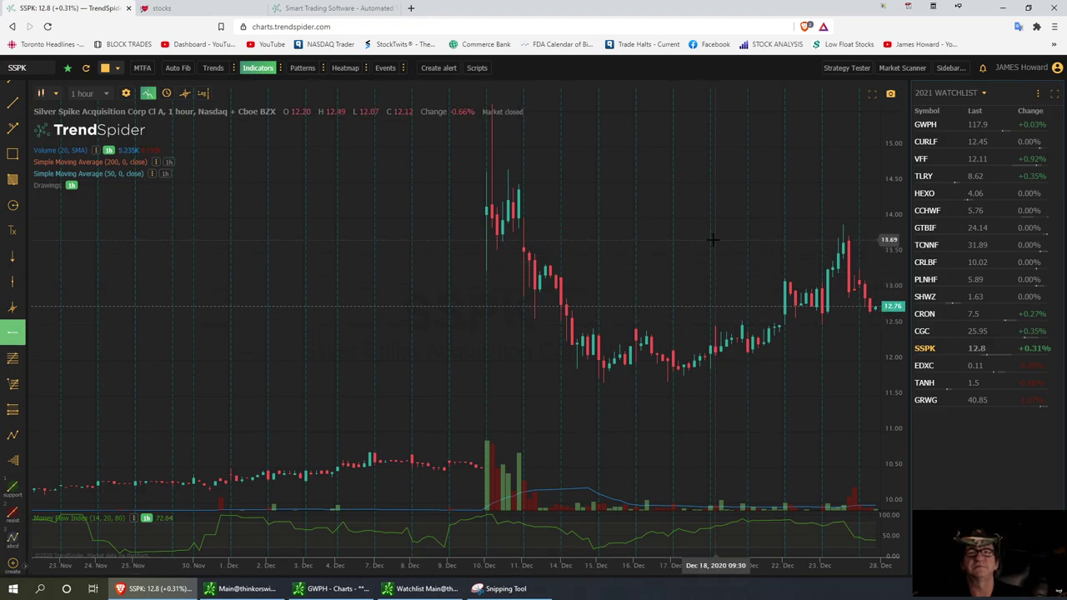
{"action": "left_click", "coordinate": [713, 239]}
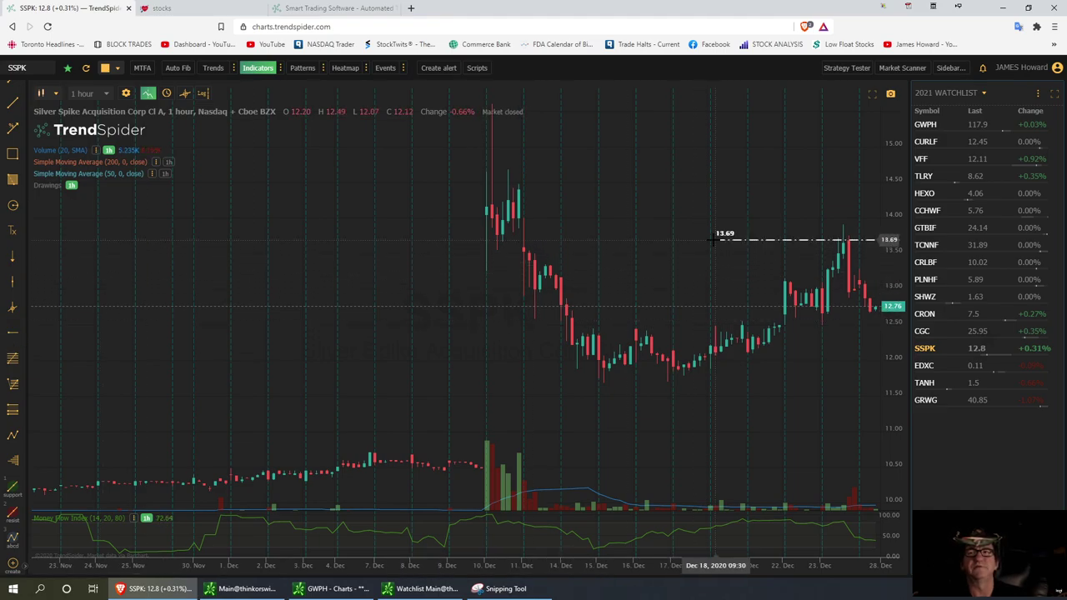
{"action": "left_click", "coordinate": [13, 333]}
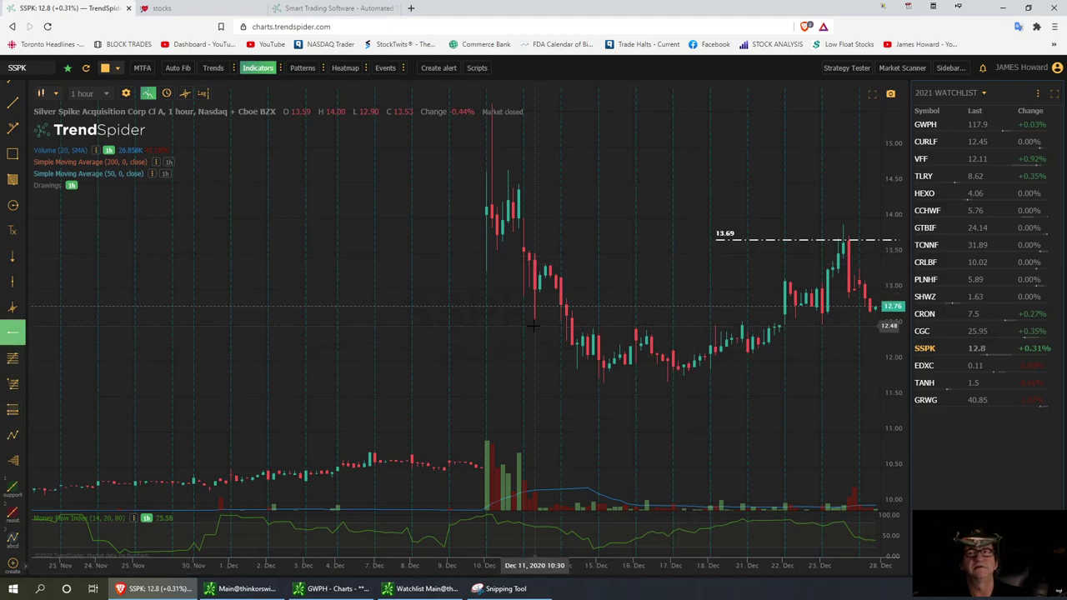
{"action": "left_click", "coordinate": [712, 280]}
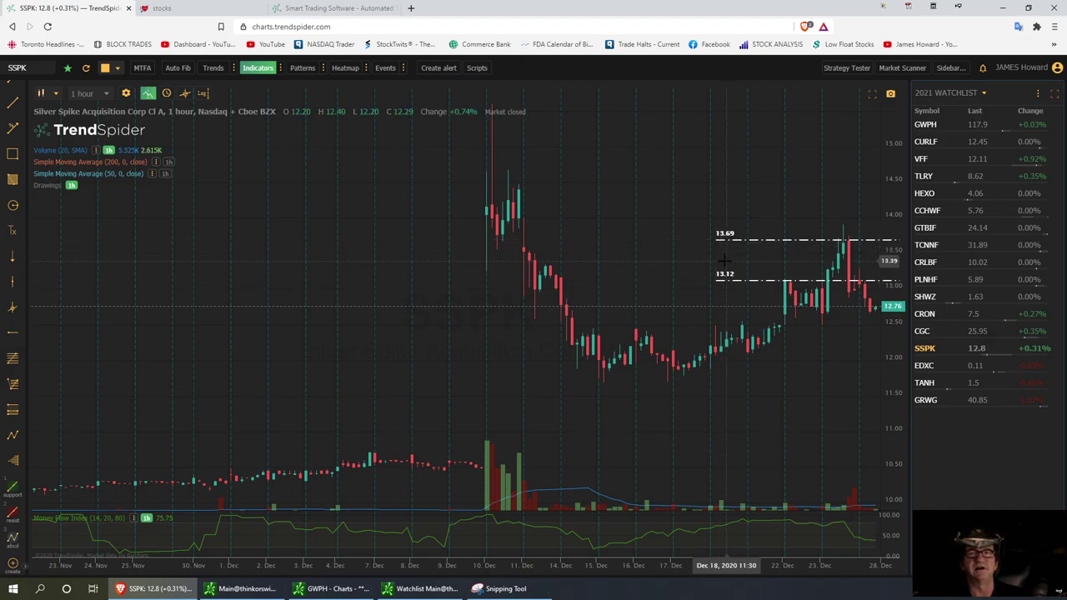
{"action": "left_click", "coordinate": [14, 333]}
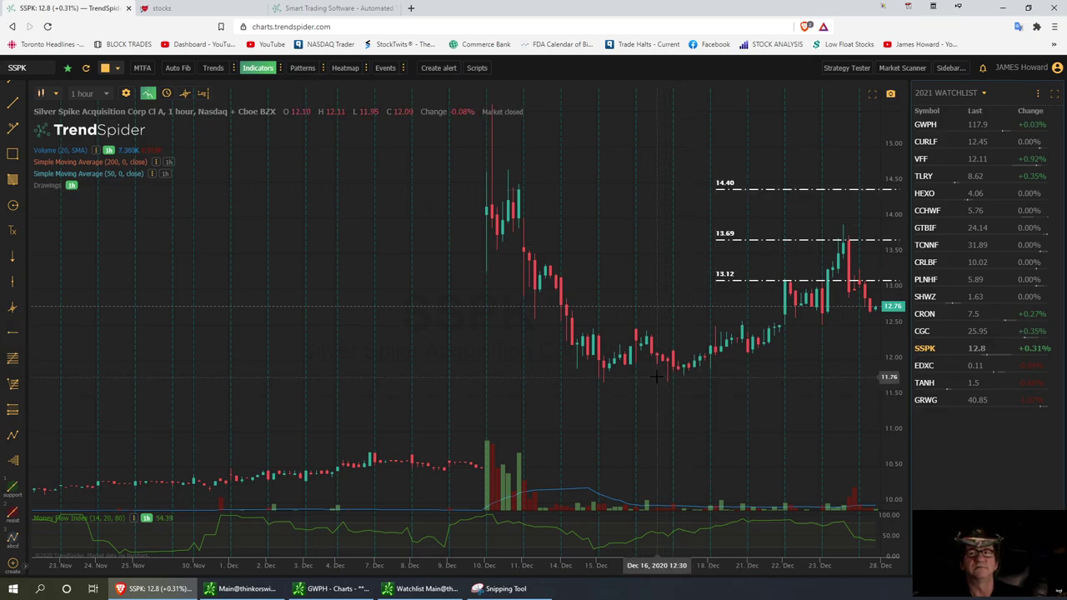
Step: Add horizontal support lines on the SSPK chart at about 12.11, 11.86 and 12.67
{"action": "left_click", "coordinate": [18, 334]}
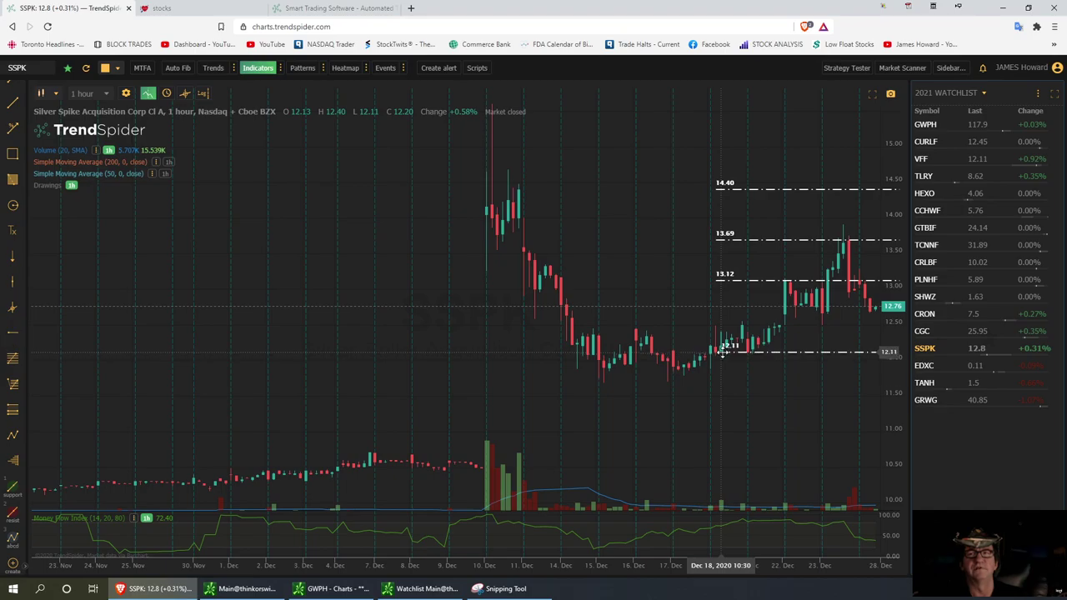
{"action": "left_click", "coordinate": [722, 350]}
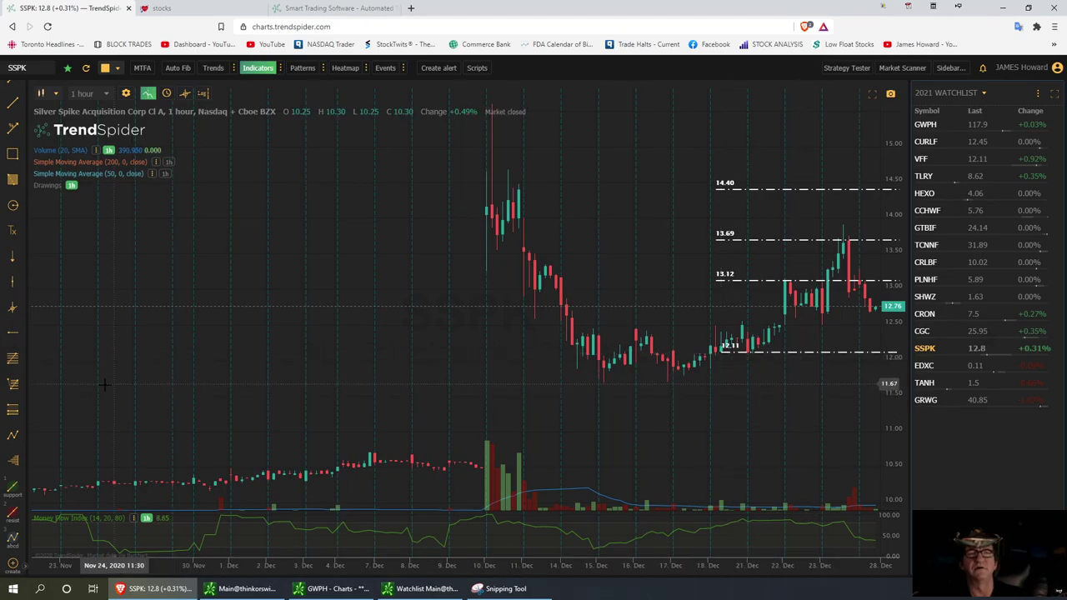
{"action": "left_click", "coordinate": [14, 333]}
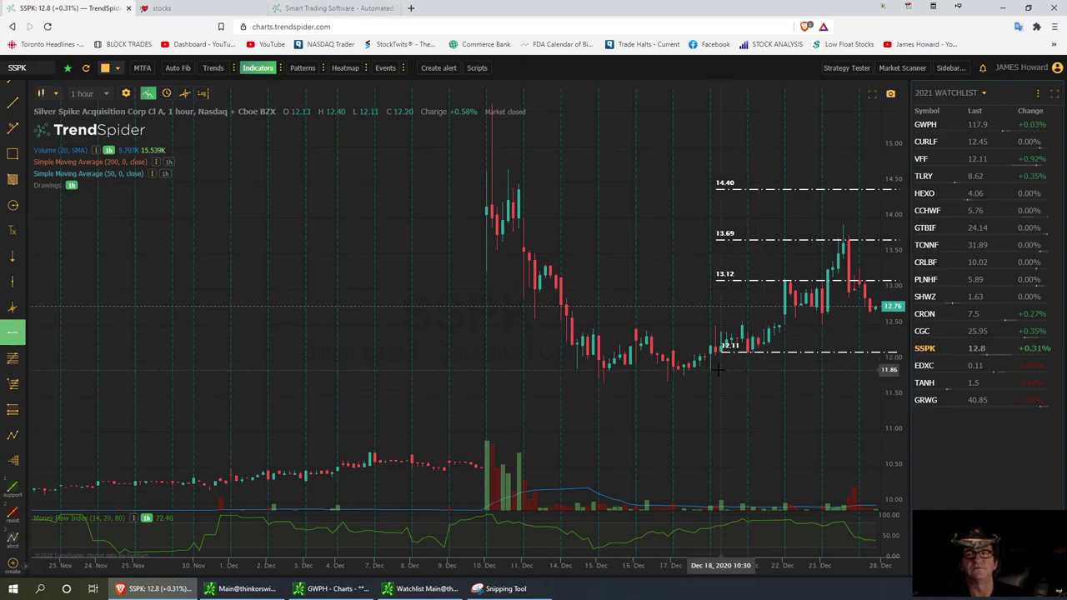
{"action": "left_click", "coordinate": [720, 369]}
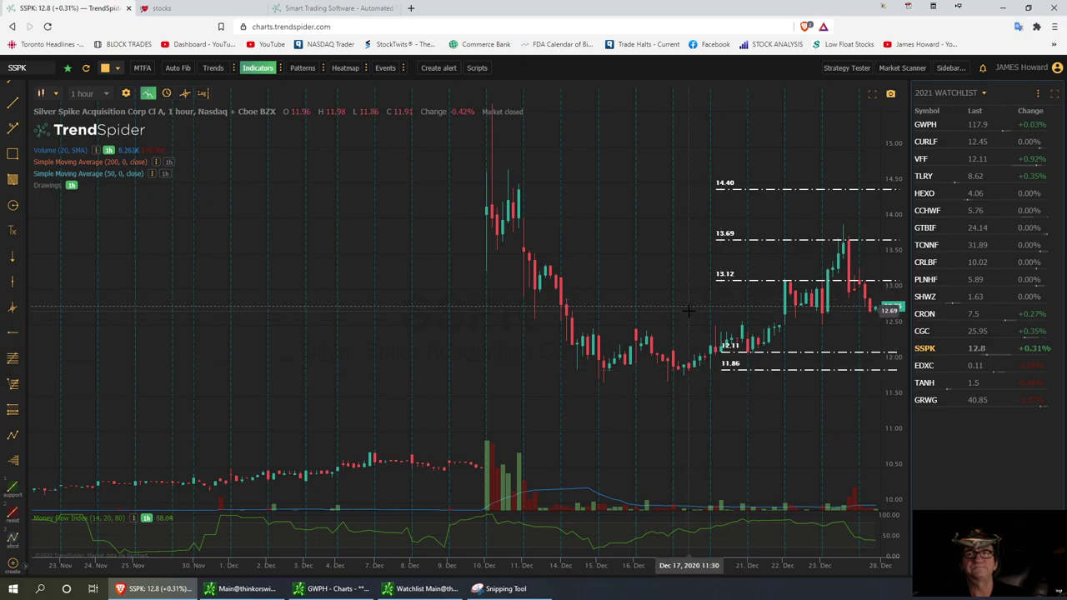
{"action": "left_click", "coordinate": [15, 333]}
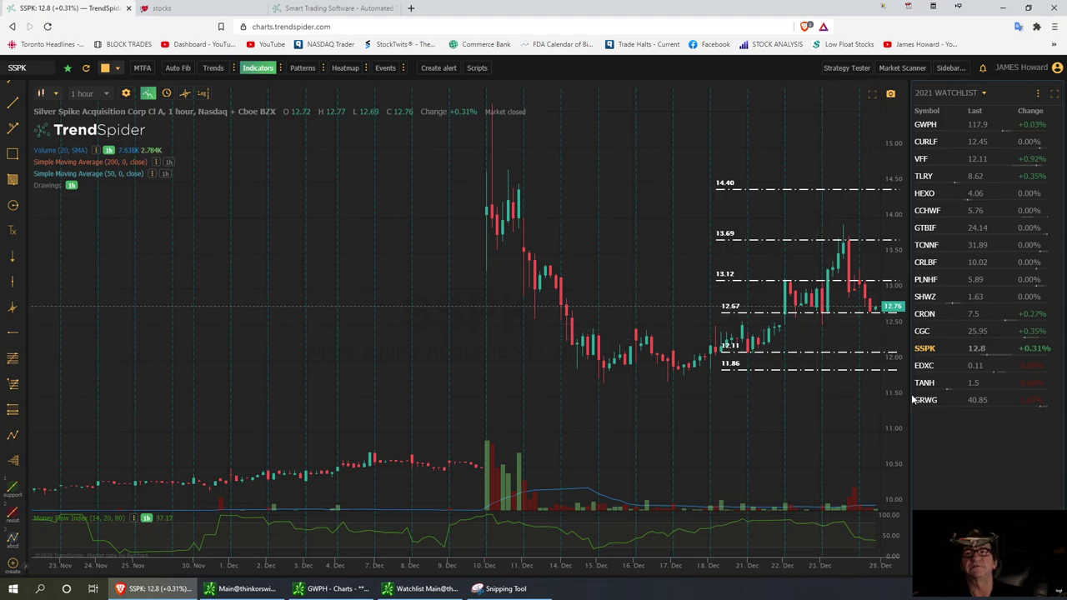
Step: Open the EDXC one-hour chart and draw a descending green trend line from the December peak across the mid-December high
{"action": "left_click", "coordinate": [925, 366]}
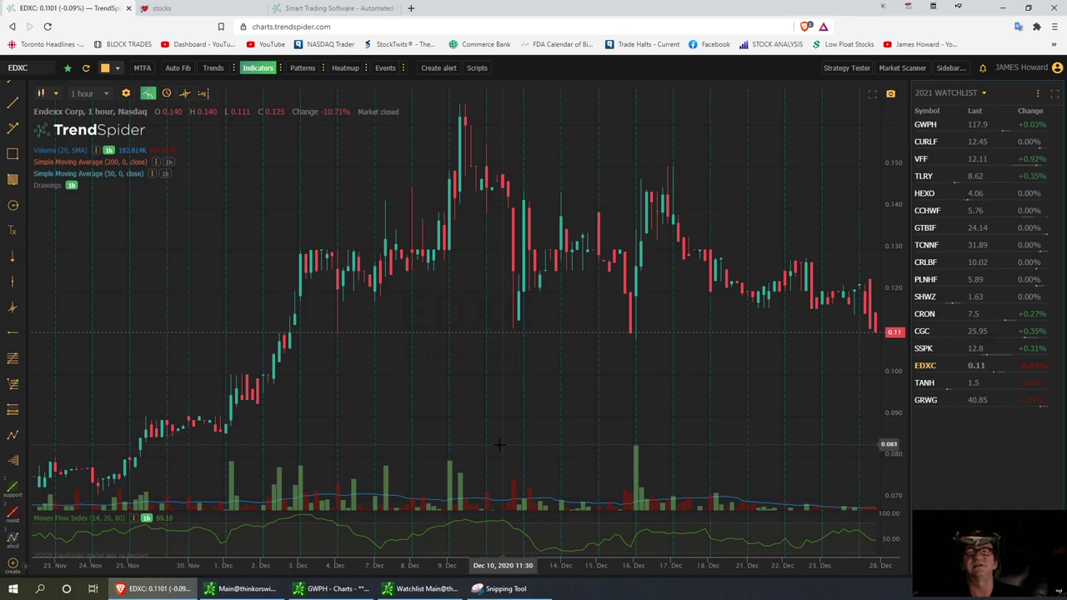
{"action": "scroll", "coordinate": [481, 426], "scroll_direction": "down", "scroll_amount": 1}
{"action": "scroll", "coordinate": [482, 426], "scroll_direction": "down", "scroll_amount": 4}
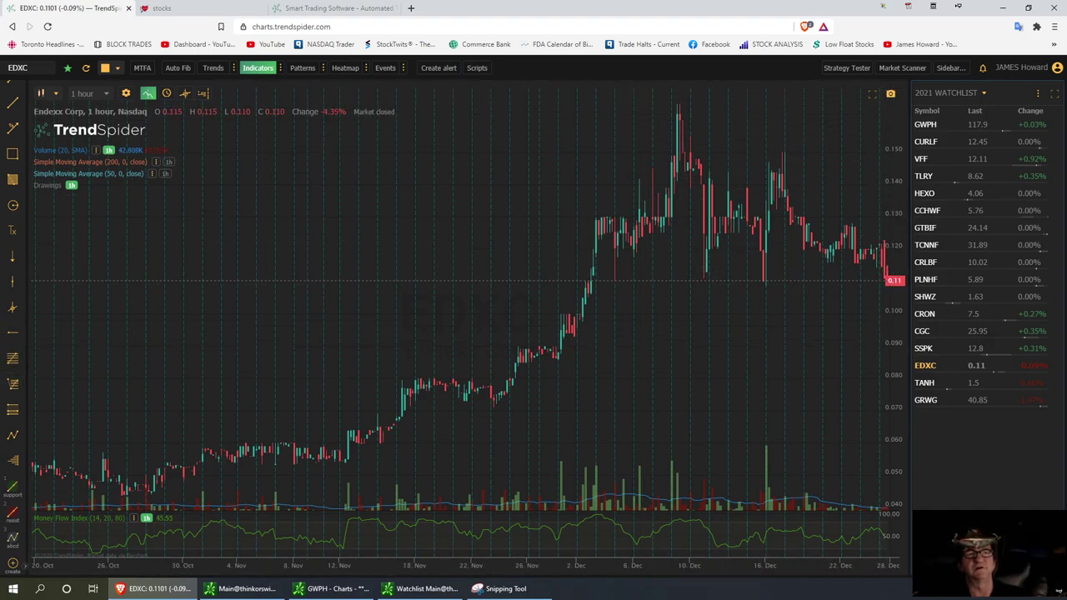
{"action": "left_click", "coordinate": [12, 485]}
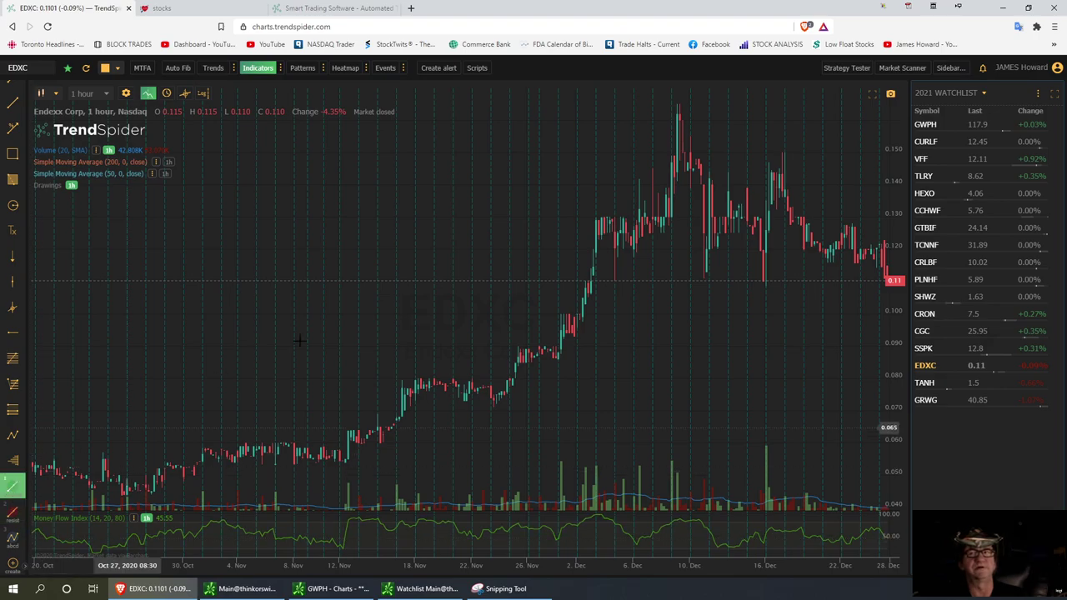
{"action": "left_click", "coordinate": [679, 102]}
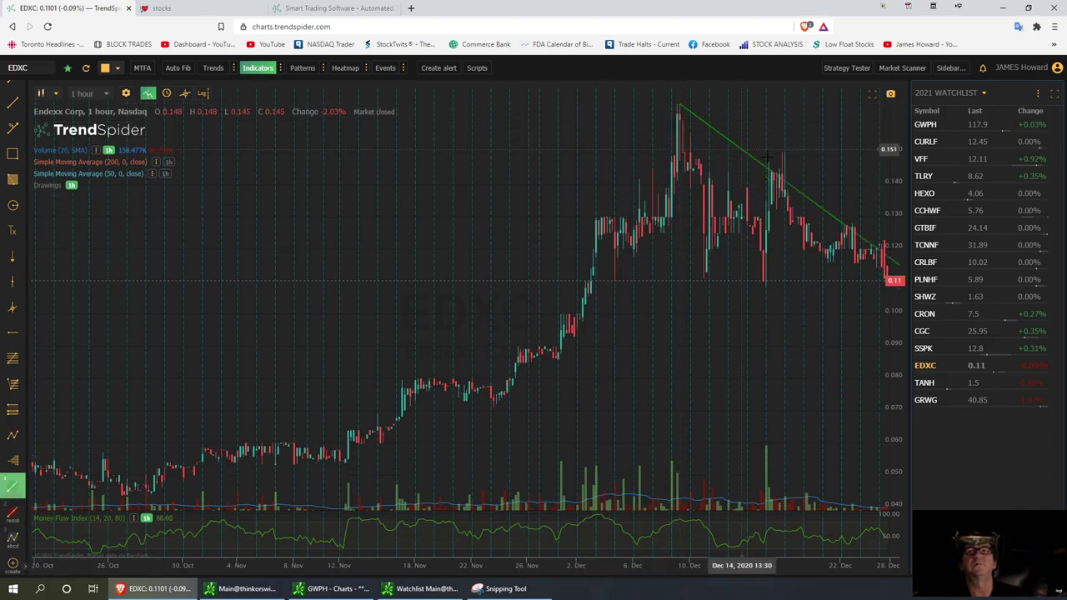
{"action": "left_click", "coordinate": [867, 190]}
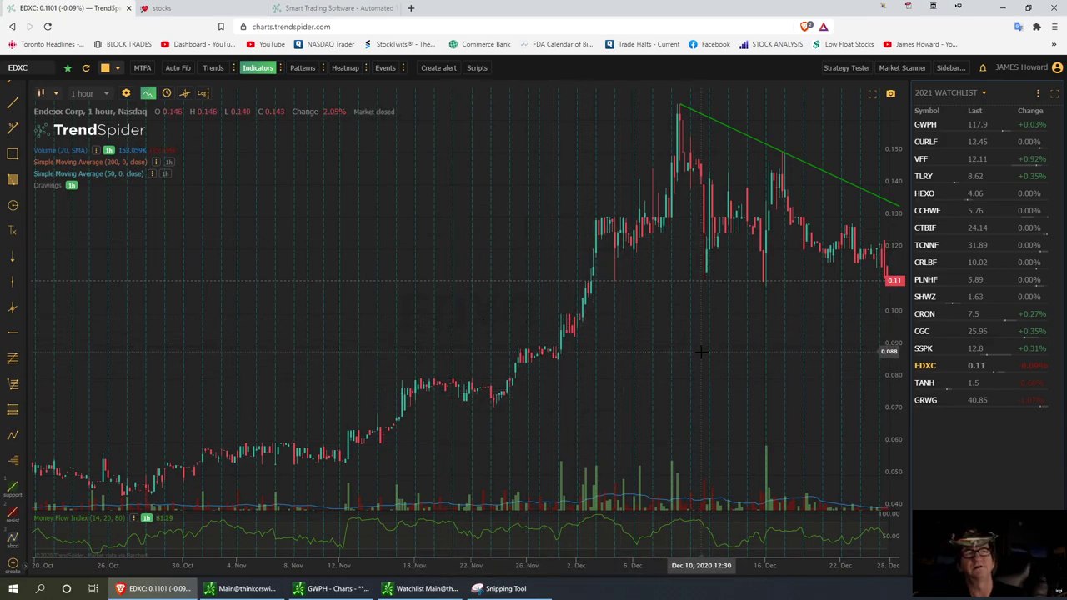
Step: View the TANH one-hour chart and open the GRWG one-hour chart from the watchlist
{"action": "left_click", "coordinate": [925, 382]}
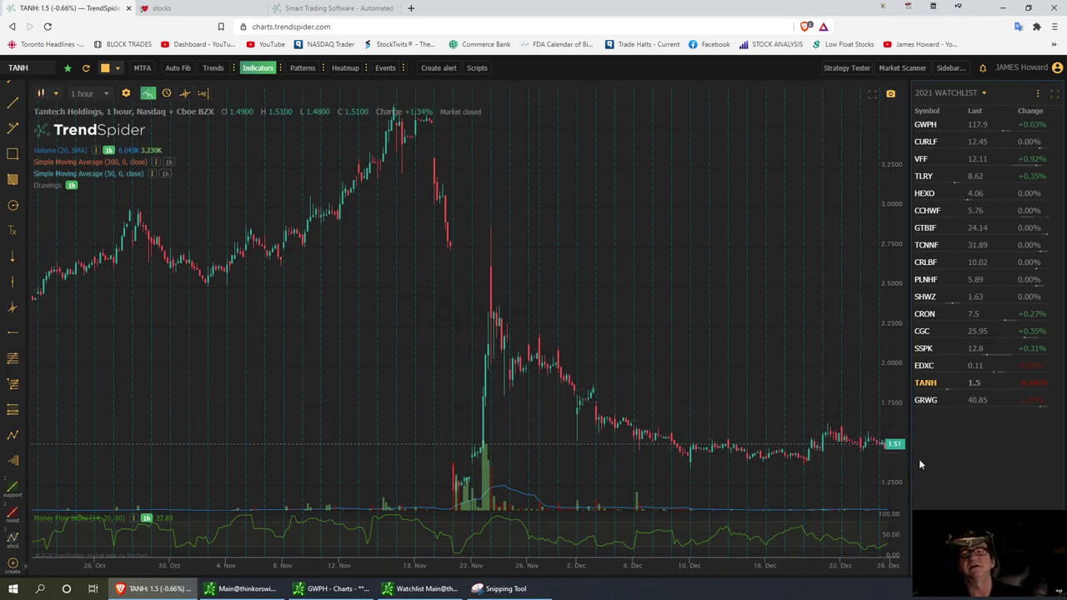
{"action": "left_click", "coordinate": [925, 401]}
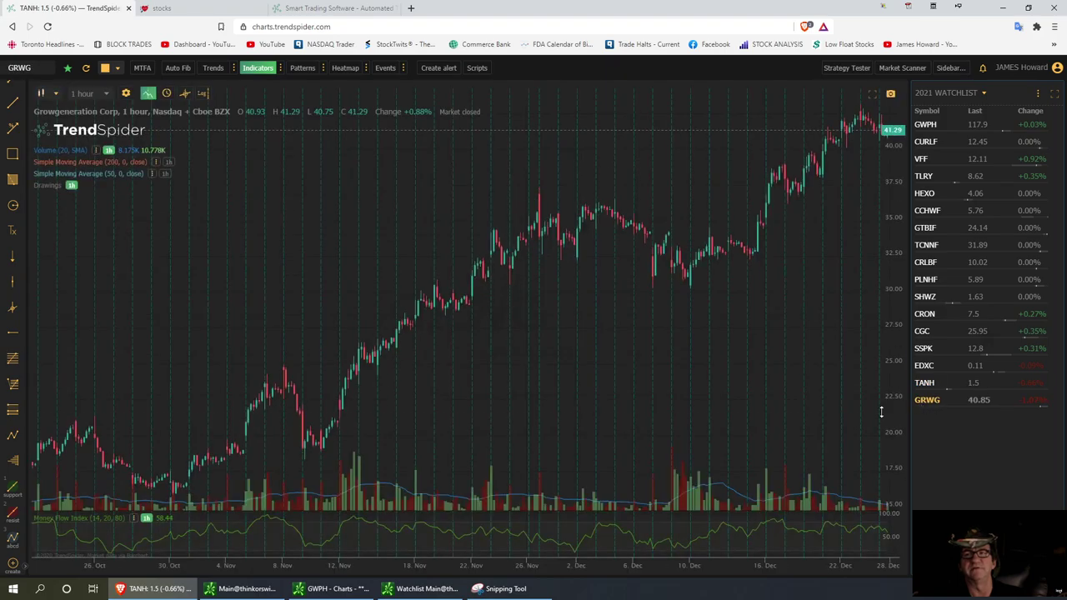
{"action": "left_click_drag", "start_coordinate": [322, 345], "coordinate": [463, 371]}
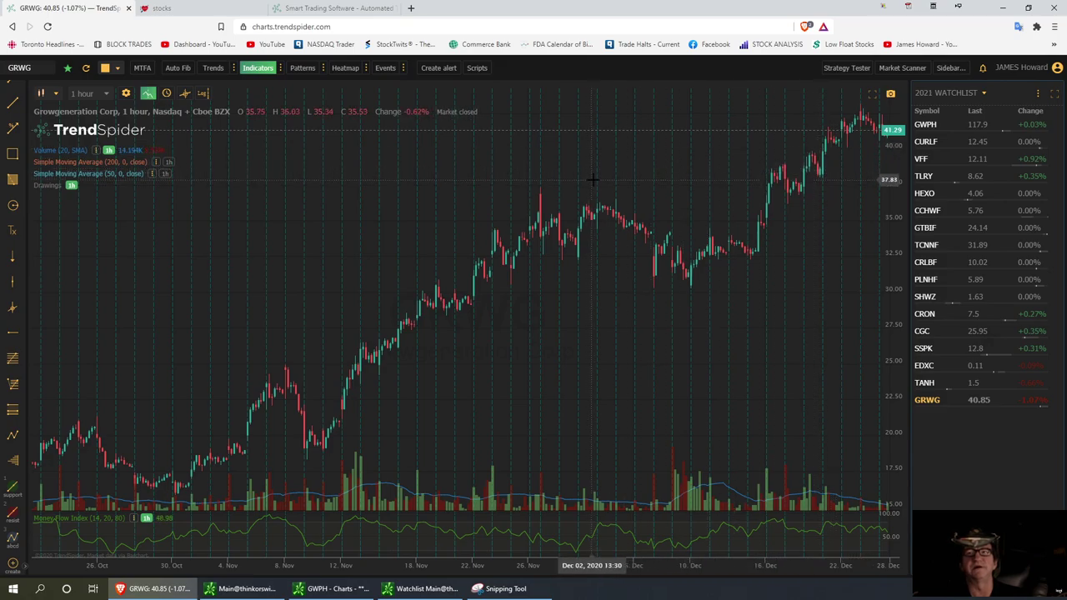
Step: Try a Fibonacci retracement on GRWG from the late-December high at 42.85 to the late-October low at 16.01, and remove it
{"action": "left_click", "coordinate": [29, 357]}
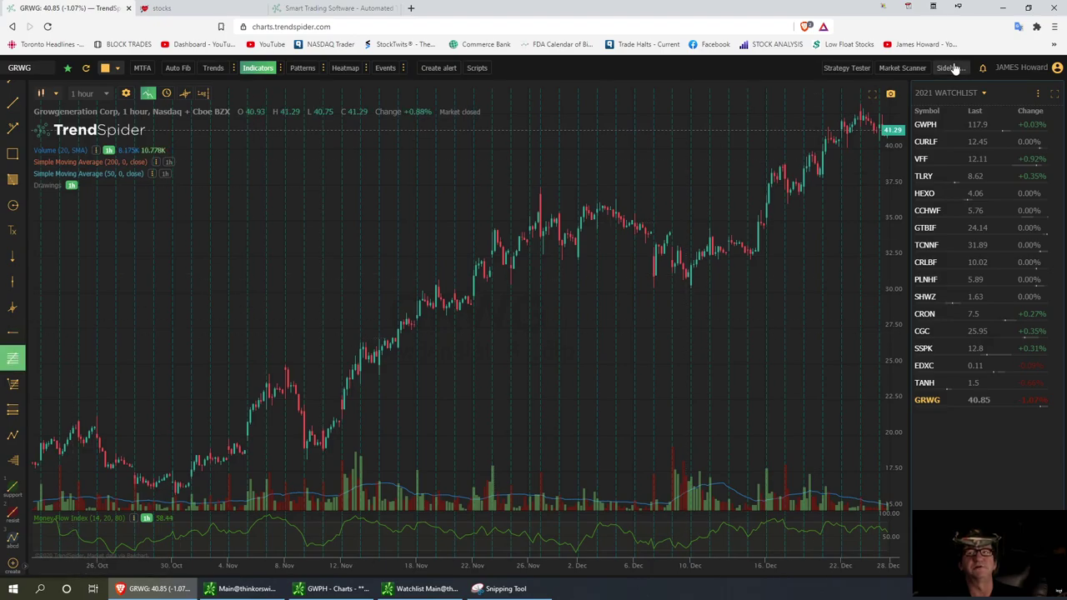
{"action": "left_click", "coordinate": [861, 107]}
{"action": "left_click_drag", "start_coordinate": [275, 392], "coordinate": [177, 487]}
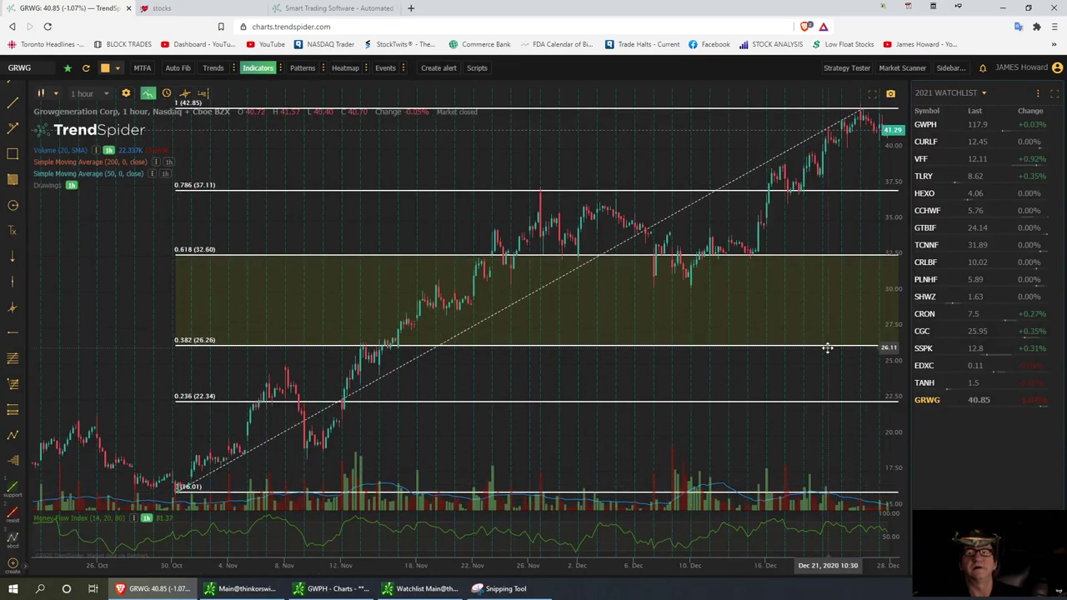
{"action": "right_click", "coordinate": [666, 107]}
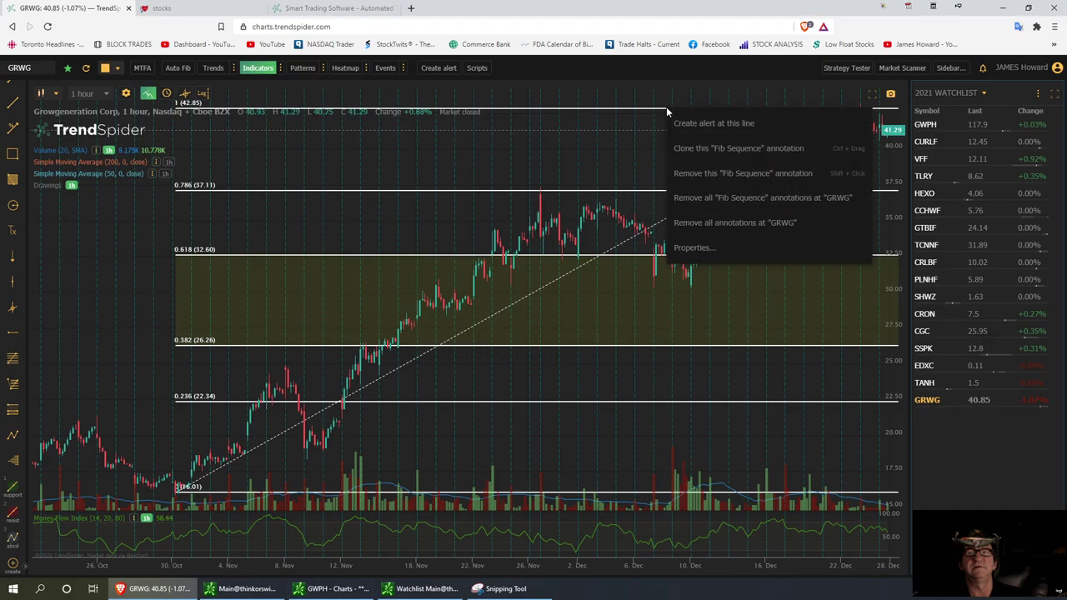
{"action": "left_click", "coordinate": [717, 173]}
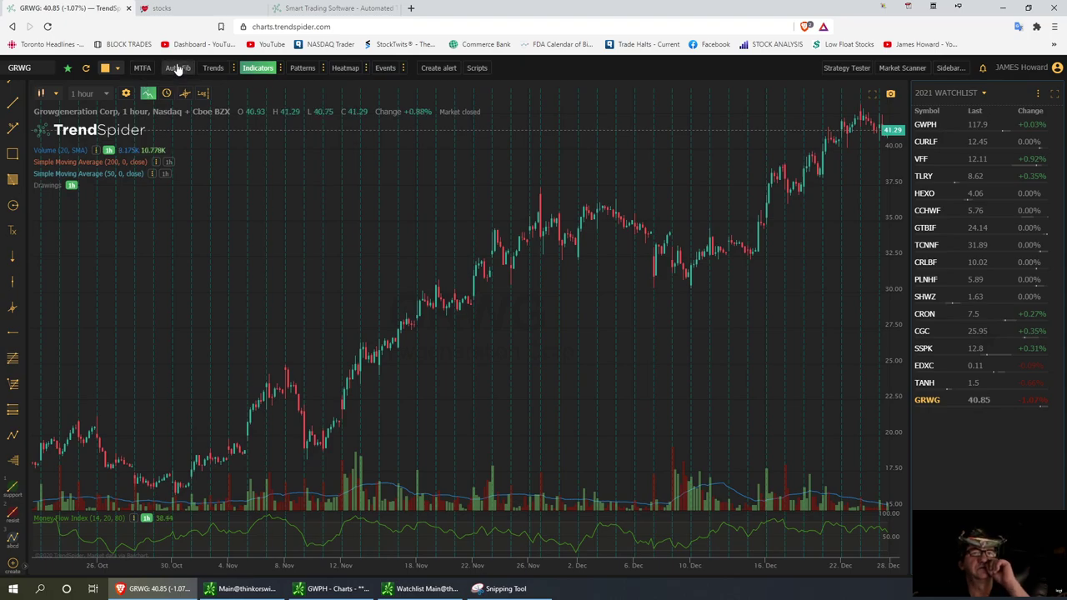
Step: Turn on the automatic Fibonacci levels for the GRWG one-hour chart
{"action": "left_click", "coordinate": [178, 68]}
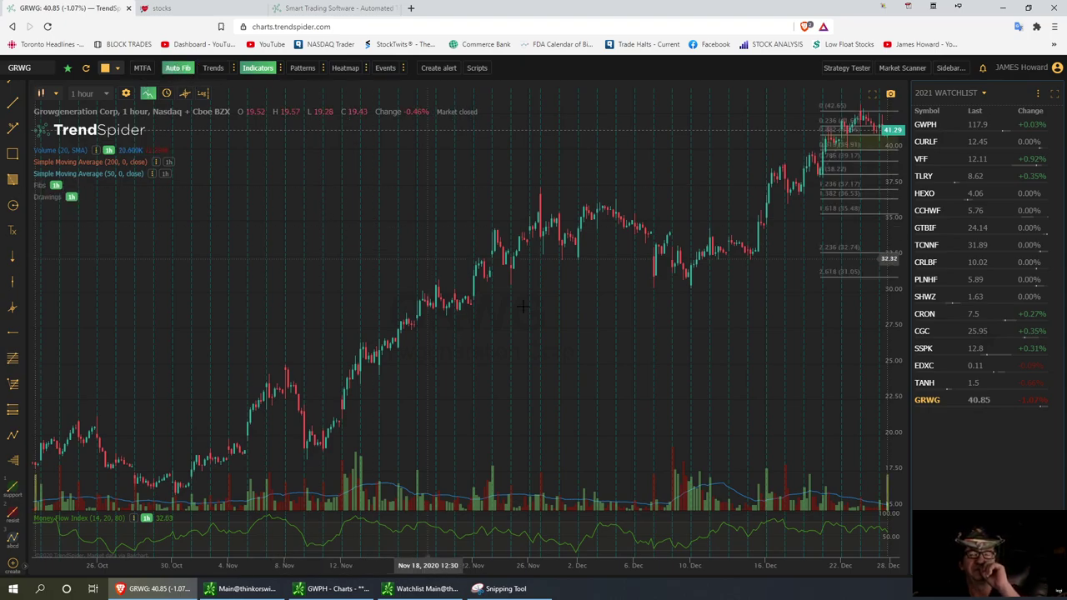
{"action": "scroll", "coordinate": [702, 358], "scroll_direction": "up", "scroll_amount": 2}
{"action": "scroll", "coordinate": [702, 358], "scroll_direction": "up", "scroll_amount": 2}
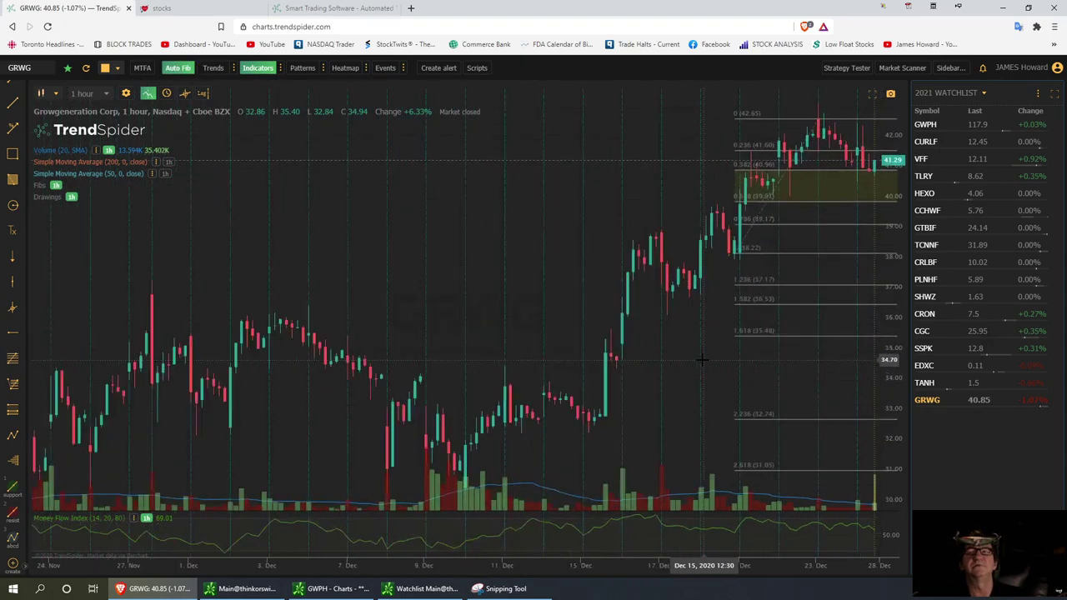
{"action": "scroll", "coordinate": [701, 359], "scroll_direction": "up", "scroll_amount": 1}
{"action": "scroll", "coordinate": [701, 358], "scroll_direction": "down", "scroll_amount": 1}
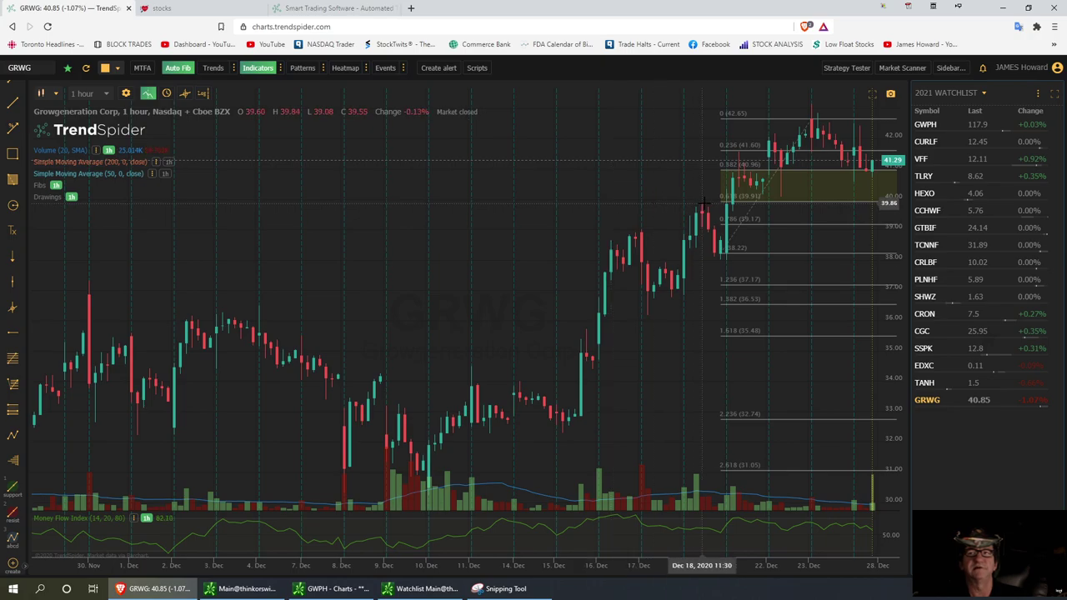
Step: Draw horizontal lines on the GRWG chart at about 39.85, 38.91 and 40.80, starting from 14 December
{"action": "left_click", "coordinate": [17, 334]}
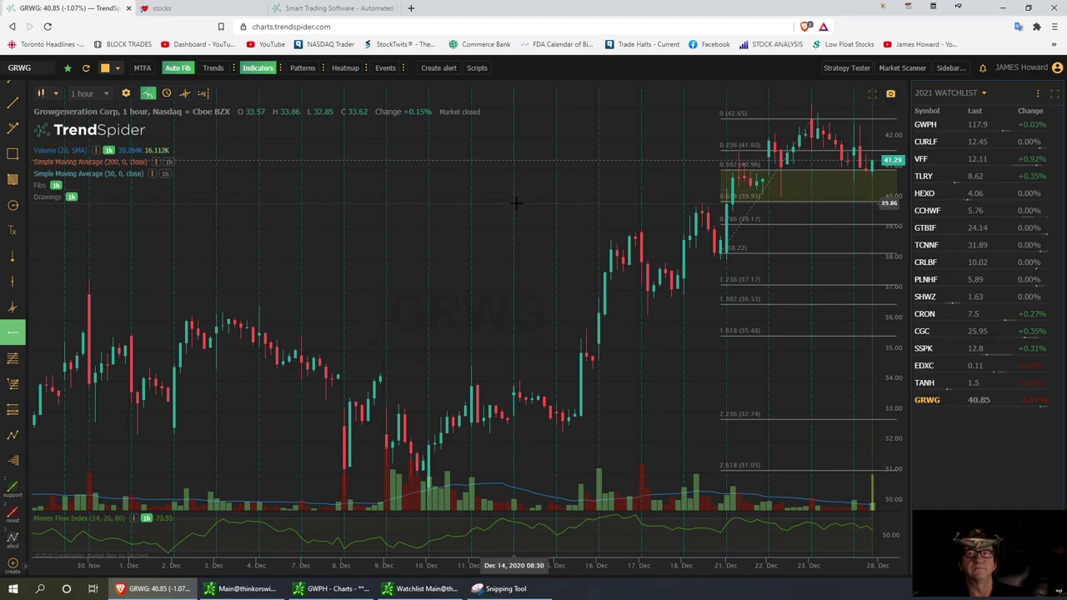
{"action": "left_click", "coordinate": [516, 203]}
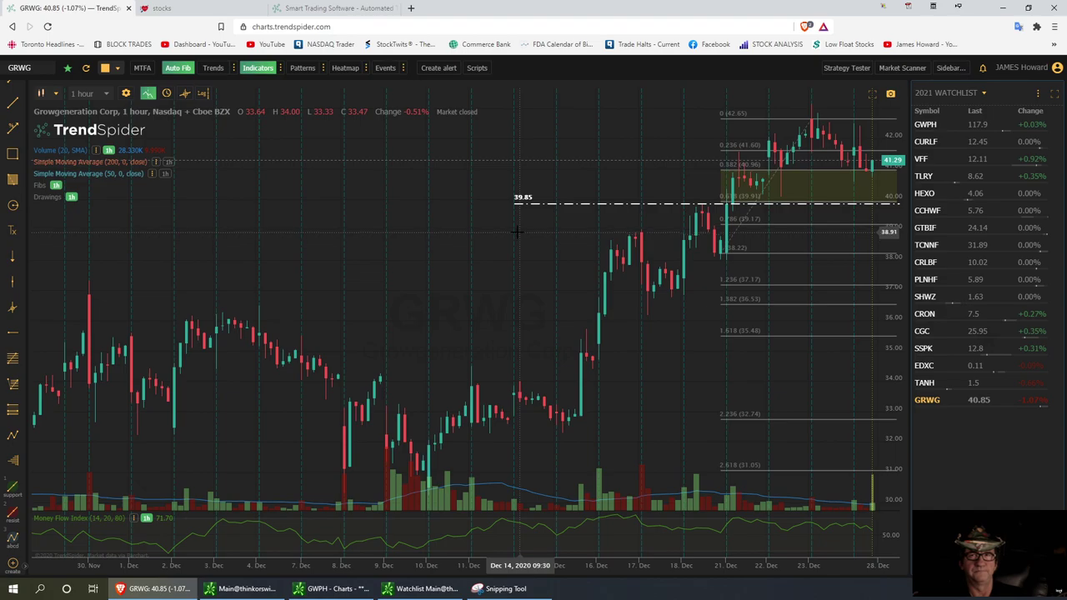
{"action": "left_click", "coordinate": [14, 336]}
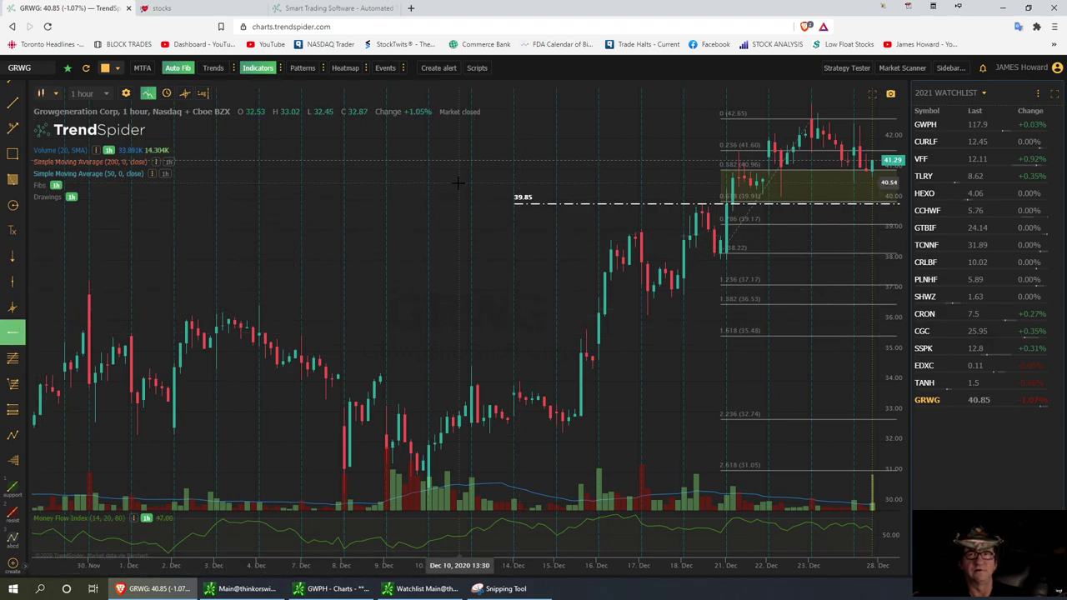
{"action": "left_click", "coordinate": [515, 231]}
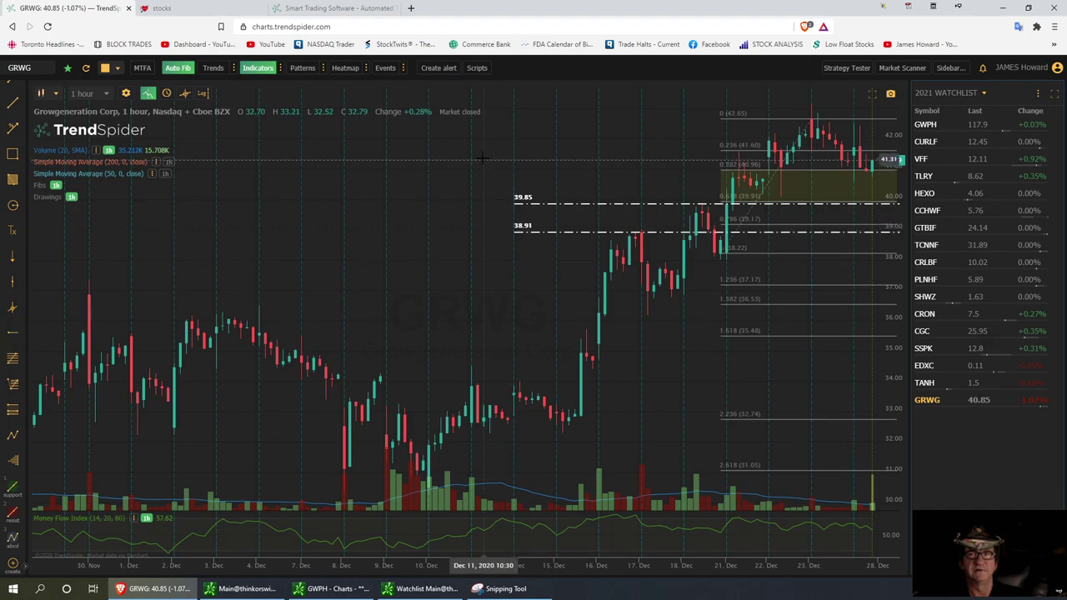
{"action": "left_click", "coordinate": [15, 334]}
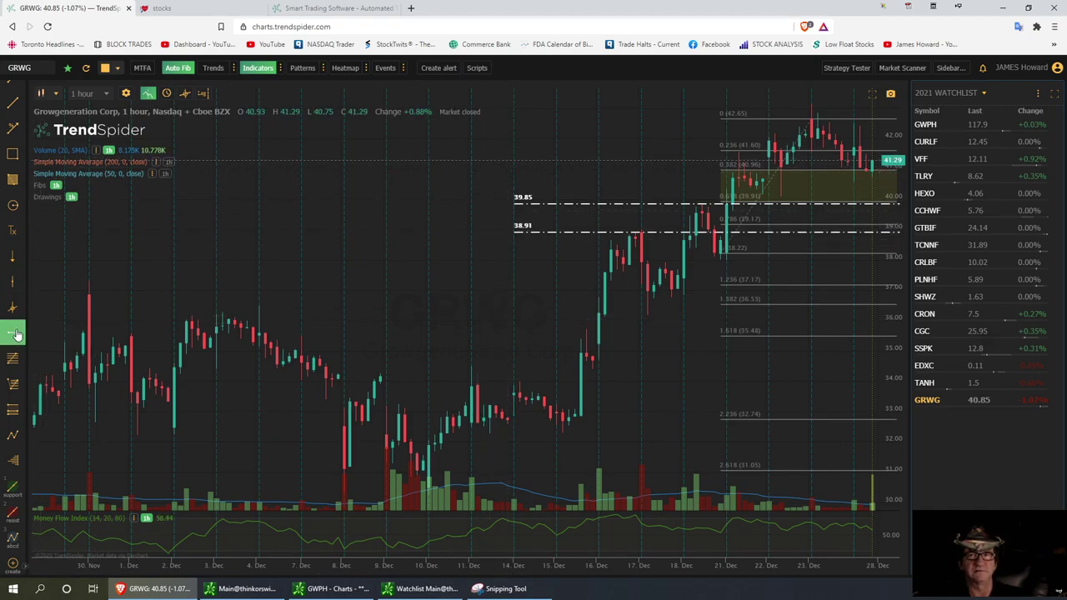
{"action": "left_click", "coordinate": [514, 173]}
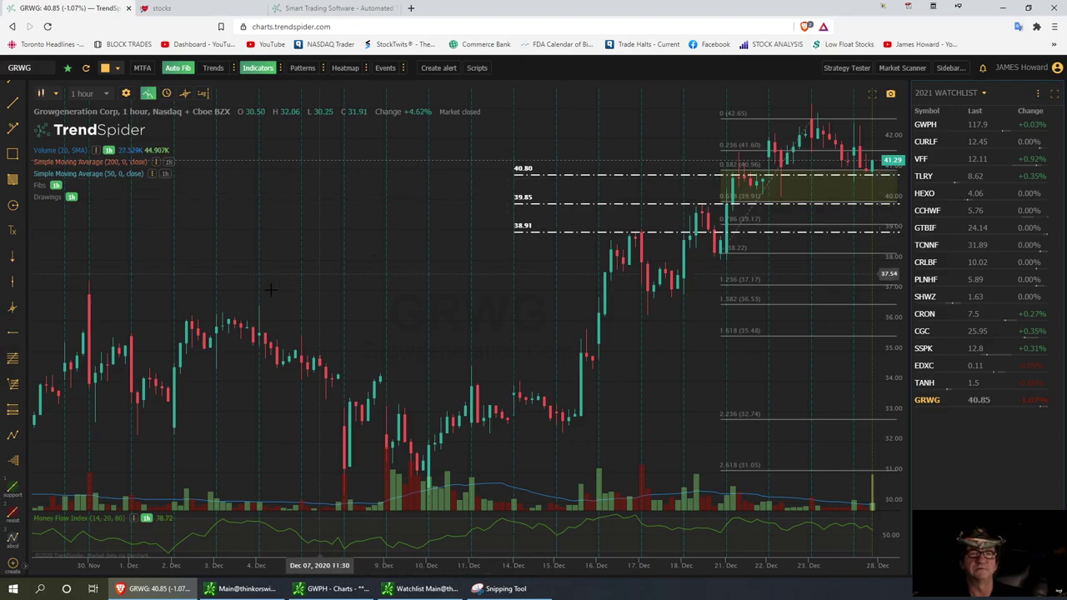
Step: Add horizontal lines on the GRWG chart at about 41.95 and 42.65, starting from 14 December
{"action": "left_click", "coordinate": [17, 335]}
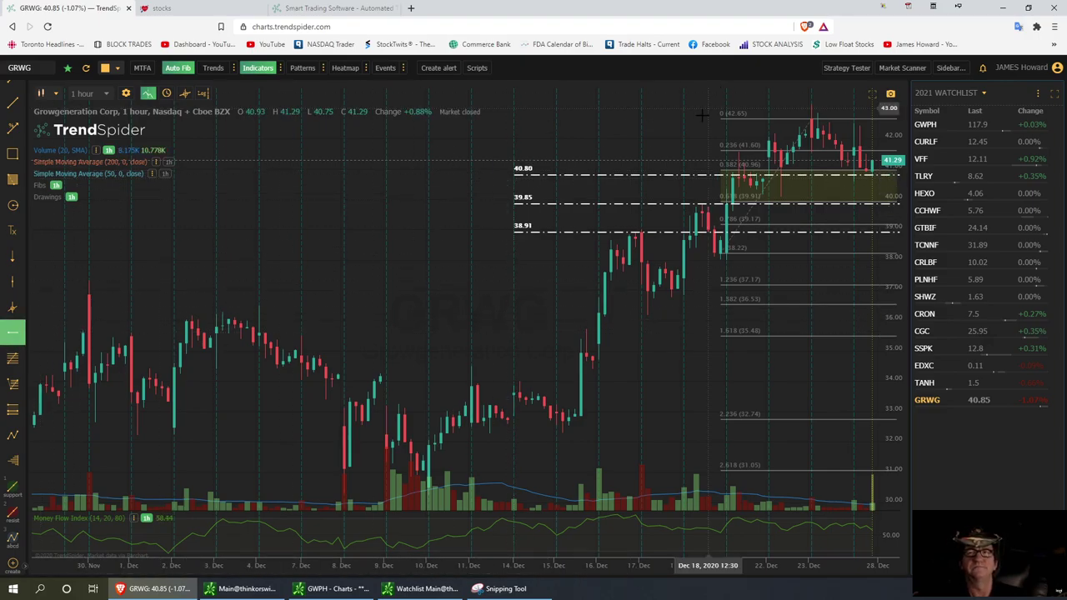
{"action": "left_click", "coordinate": [513, 139]}
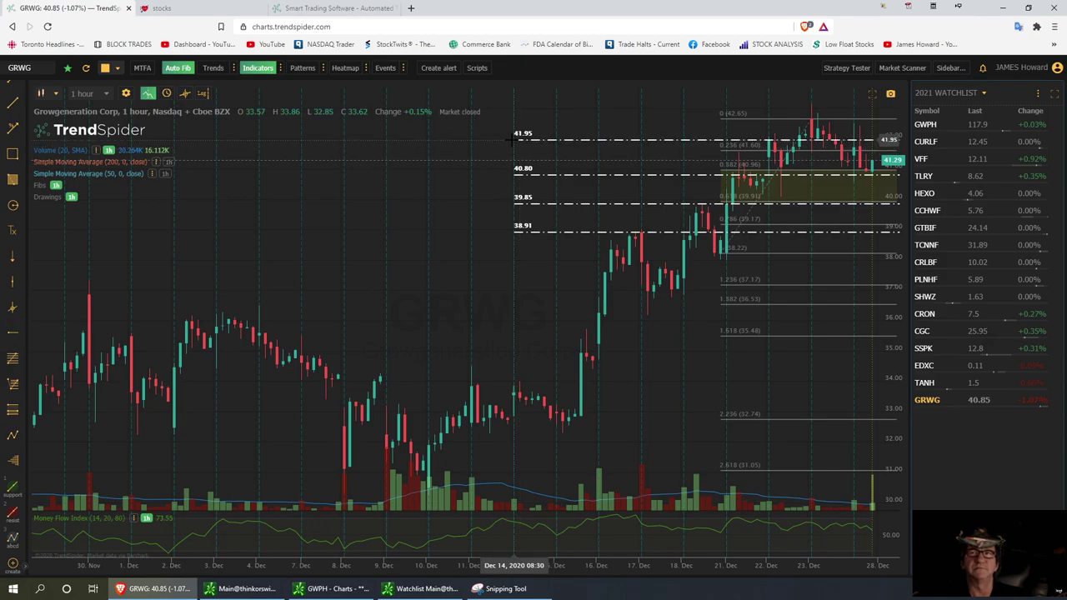
{"action": "left_click", "coordinate": [13, 334]}
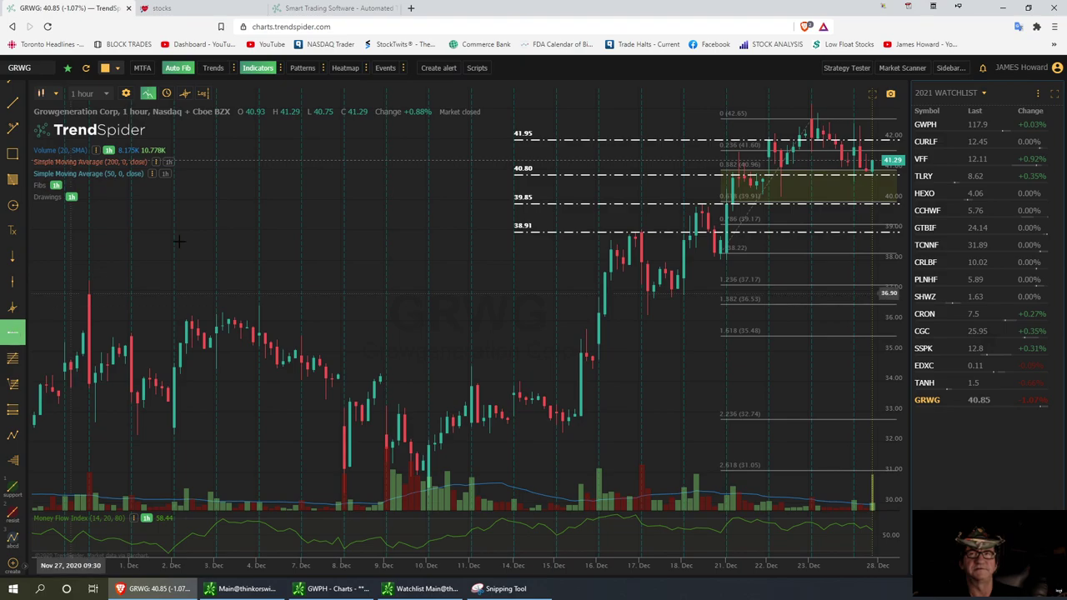
{"action": "left_click", "coordinate": [517, 118]}
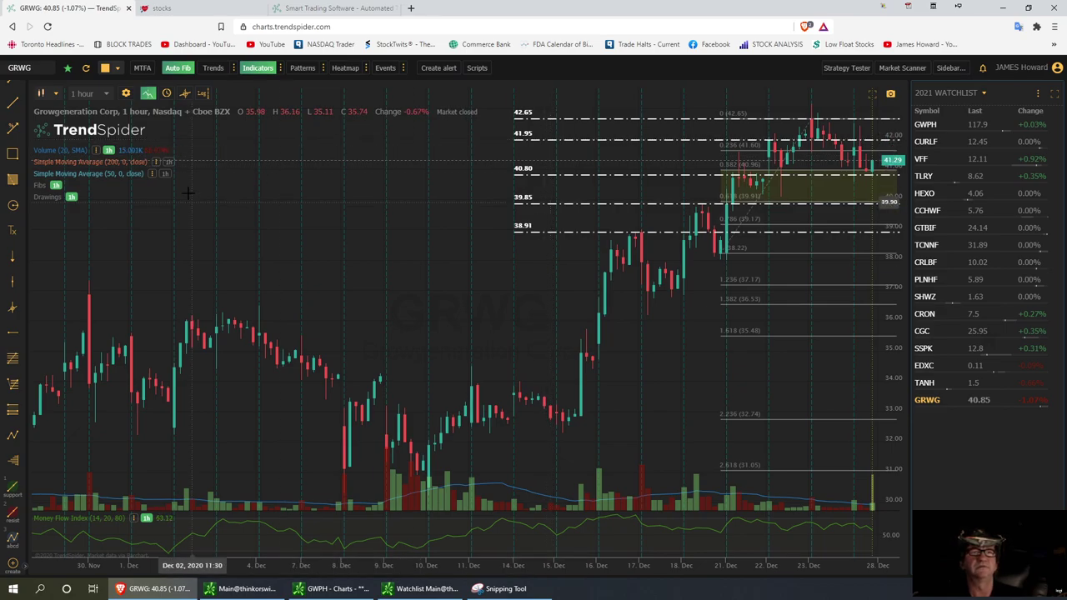
Step: Examine the GRWG price action around the drawn levels on the 30-minute timeframe, and return the chart to one hour
{"action": "left_click", "coordinate": [105, 96]}
{"action": "scroll", "coordinate": [87, 133], "scroll_direction": "up", "scroll_amount": 5}
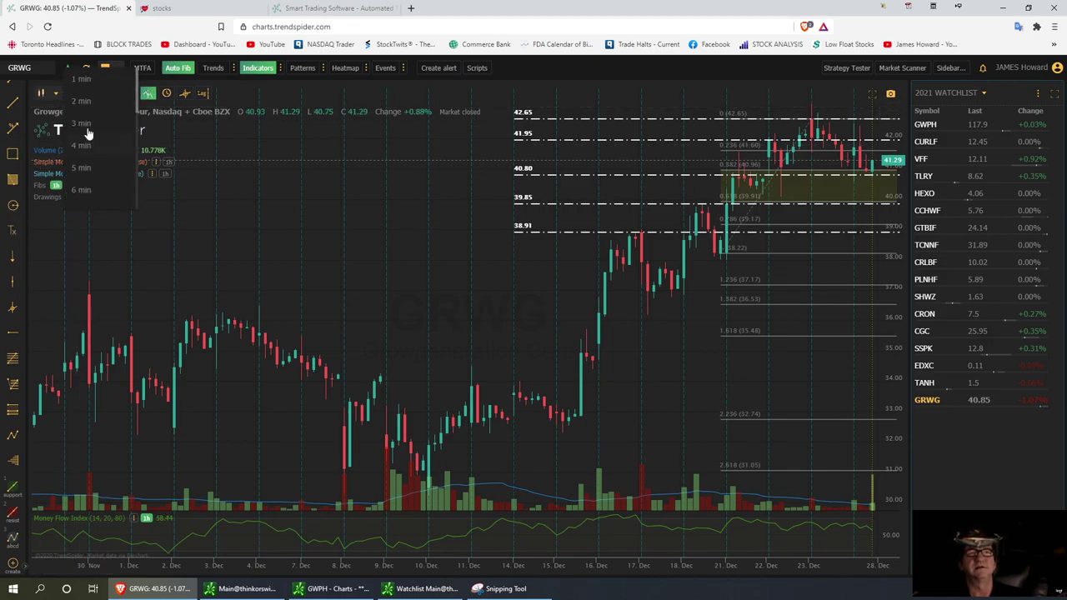
{"action": "scroll", "coordinate": [87, 149], "scroll_direction": "down", "scroll_amount": 5}
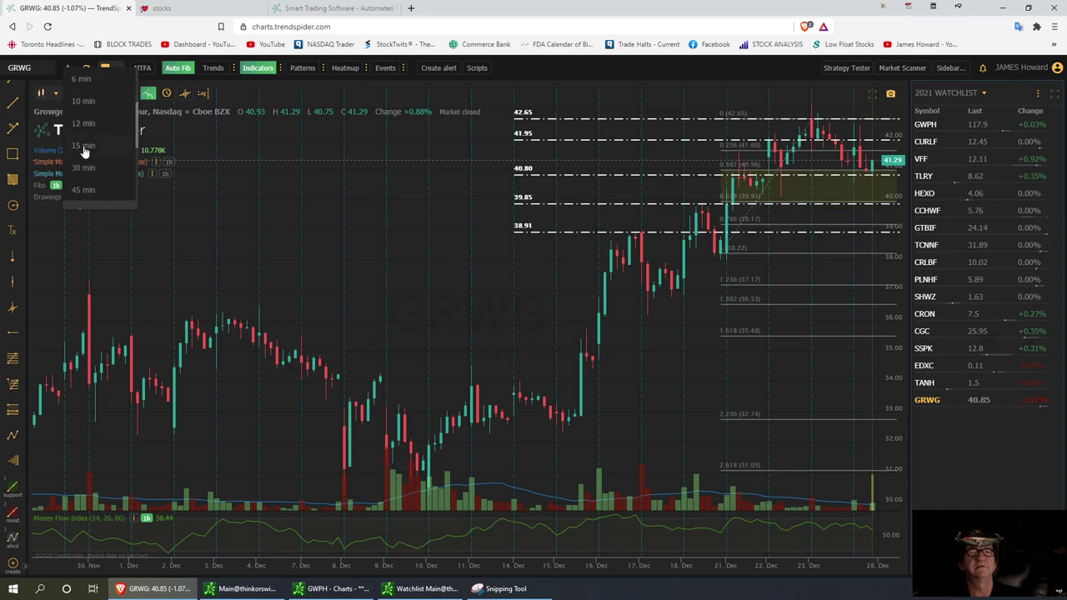
{"action": "left_click", "coordinate": [81, 169]}
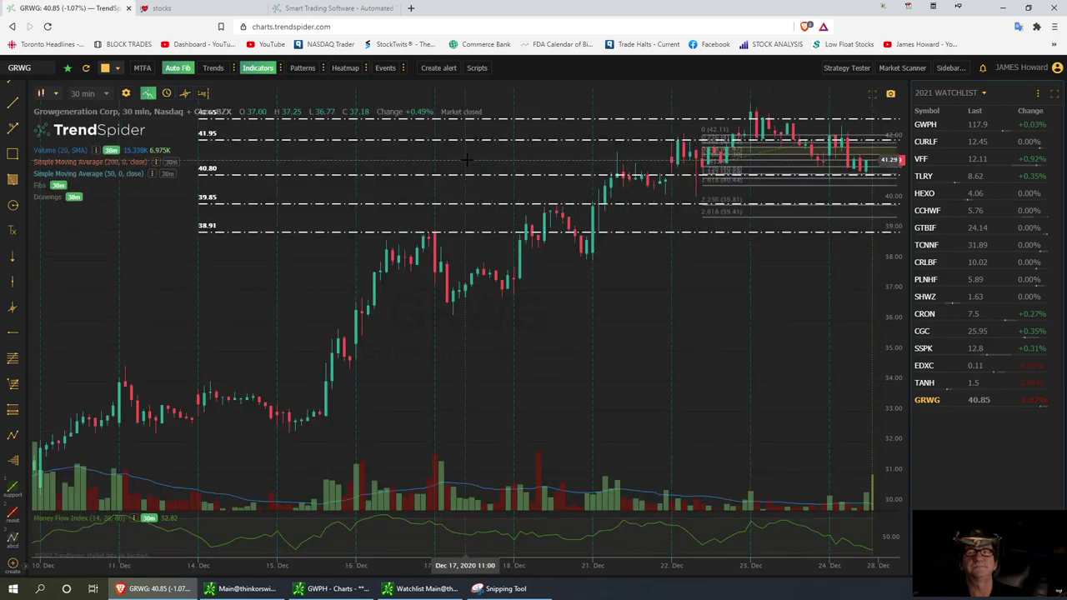
{"action": "scroll", "coordinate": [628, 137], "scroll_direction": "up", "scroll_amount": 4}
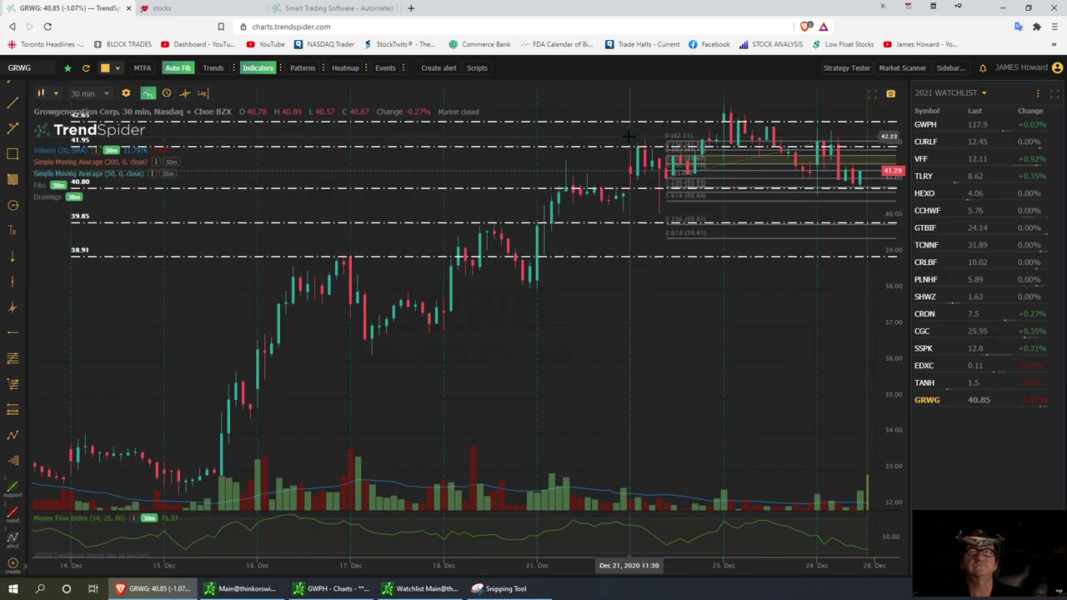
{"action": "scroll", "coordinate": [628, 137], "scroll_direction": "up", "scroll_amount": 3}
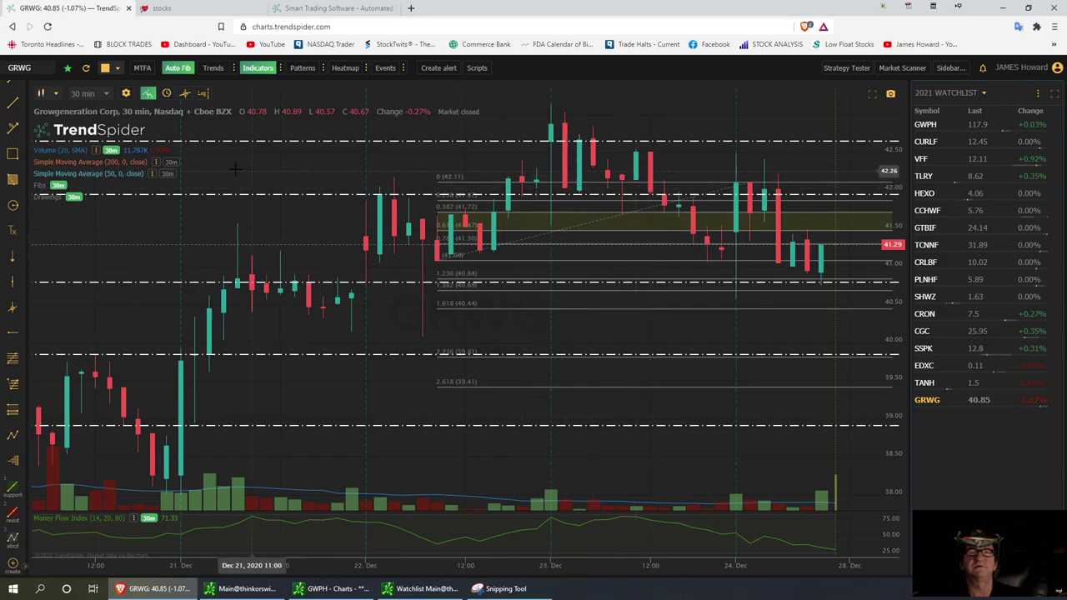
{"action": "left_click", "coordinate": [106, 95]}
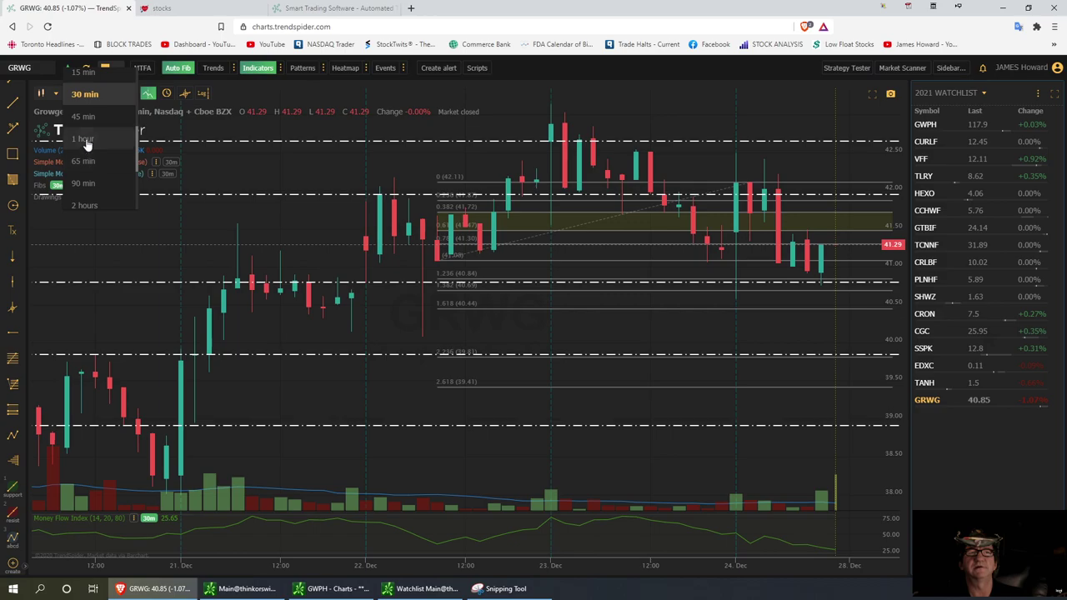
{"action": "left_click", "coordinate": [88, 142]}
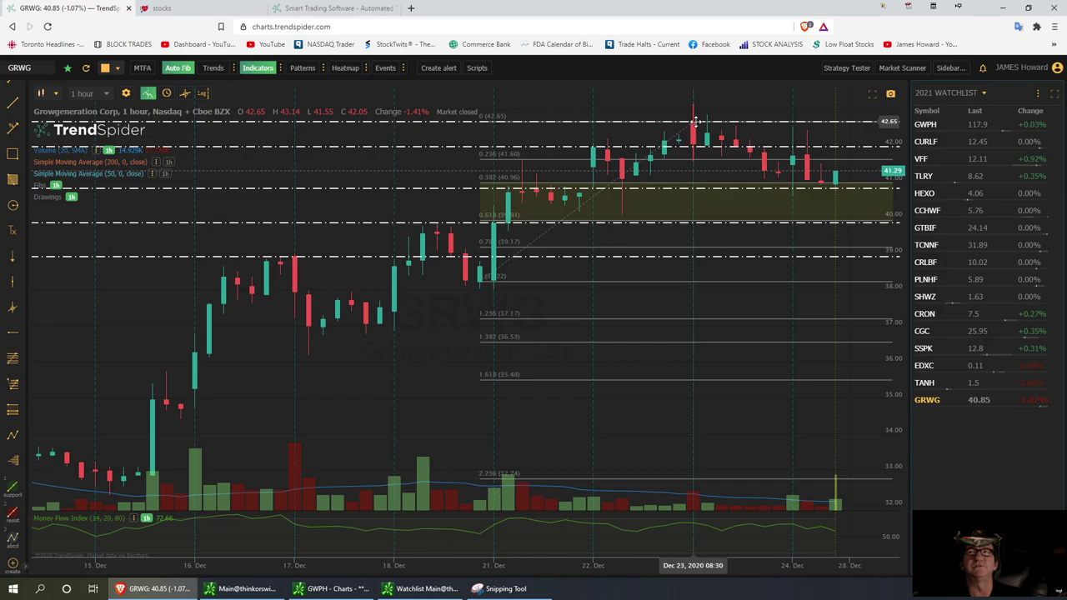
Step: Switch to the iluvstocks website, open its Twitter profile to look through the tweets, and return to the website's home page
{"action": "left_click", "coordinate": [191, 12]}
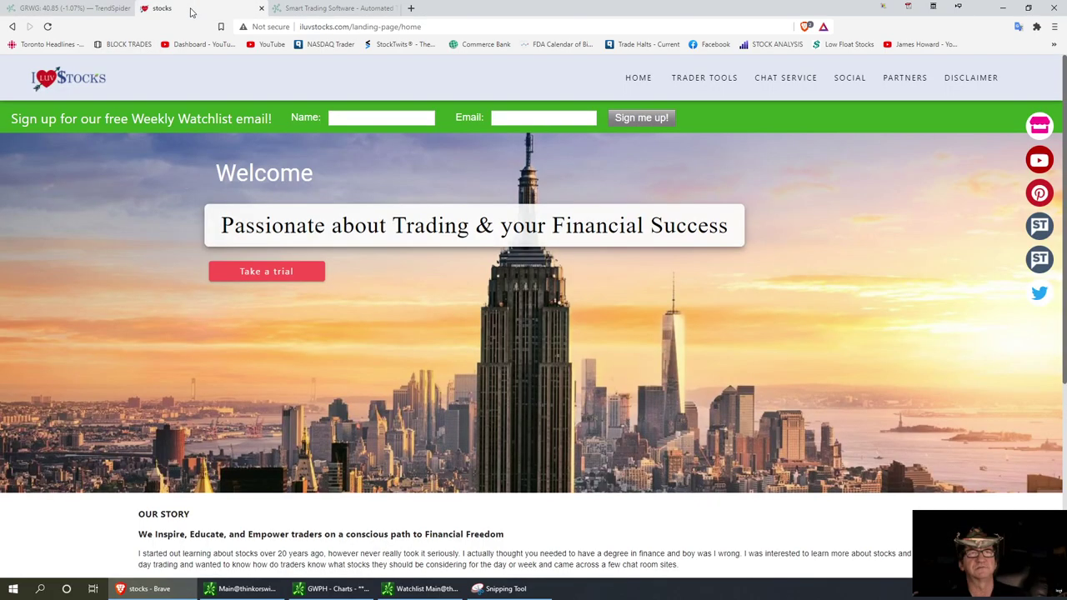
{"action": "left_click", "coordinate": [1038, 295]}
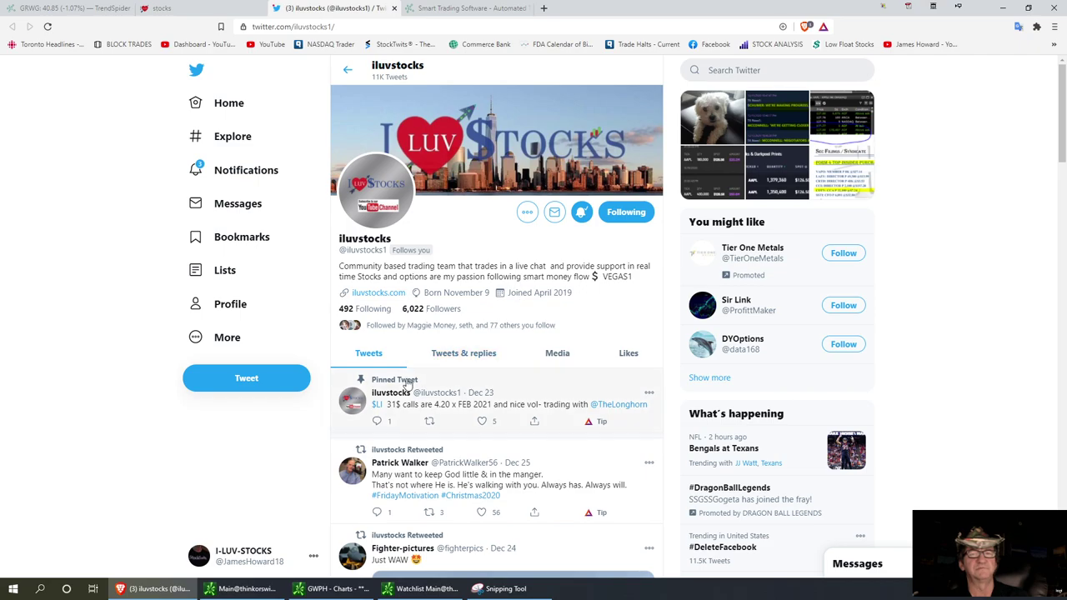
{"action": "scroll", "coordinate": [452, 370], "scroll_direction": "down", "scroll_amount": 2}
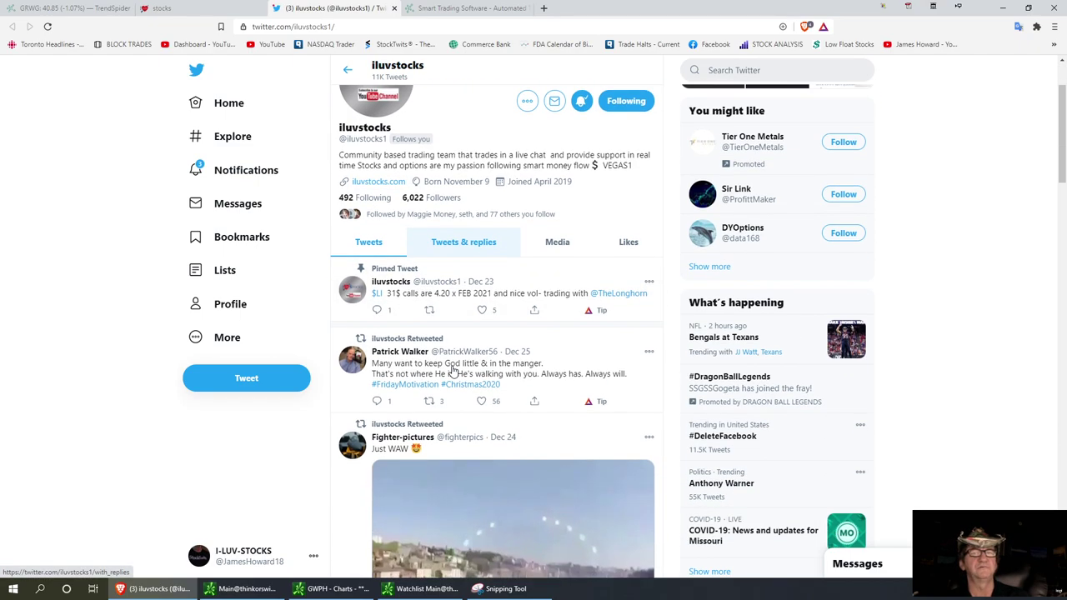
{"action": "scroll", "coordinate": [452, 371], "scroll_direction": "down", "scroll_amount": 3}
{"action": "scroll", "coordinate": [454, 369], "scroll_direction": "up", "scroll_amount": 1}
{"action": "scroll", "coordinate": [454, 369], "scroll_direction": "up", "scroll_amount": 1}
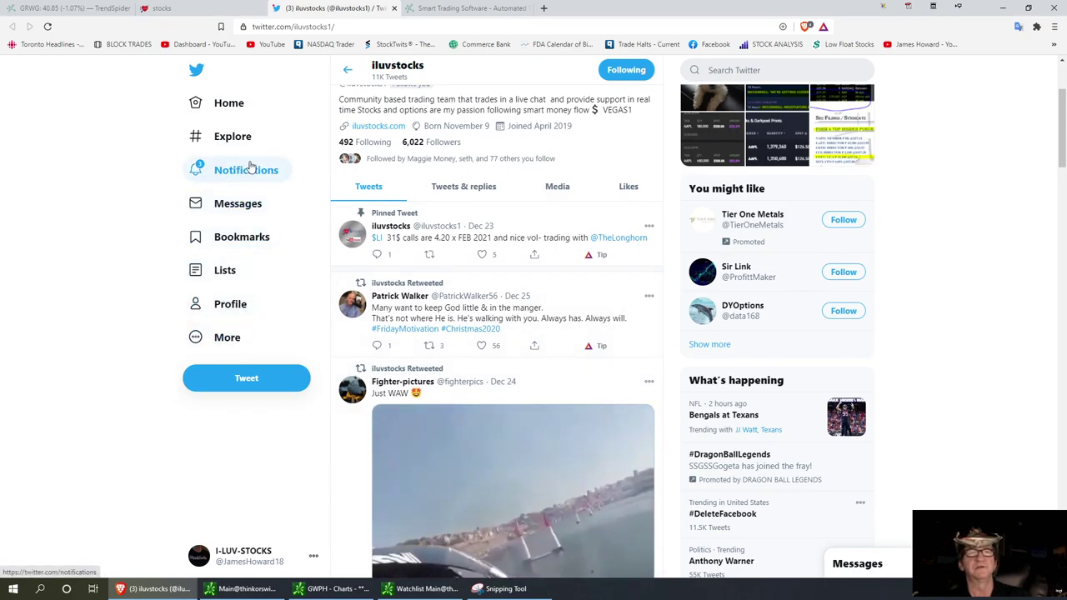
{"action": "left_click", "coordinate": [196, 11]}
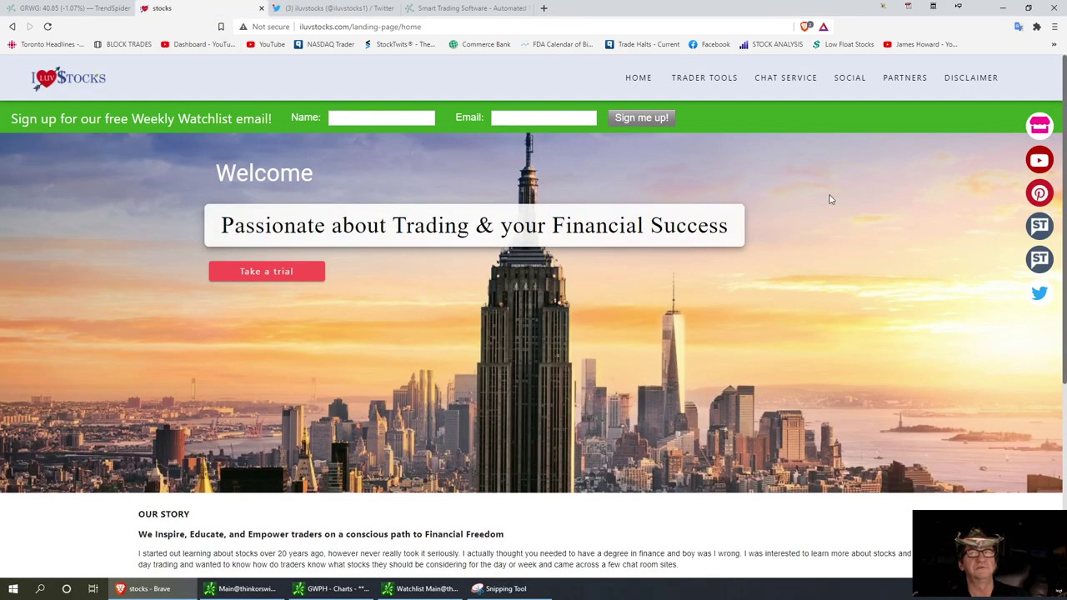